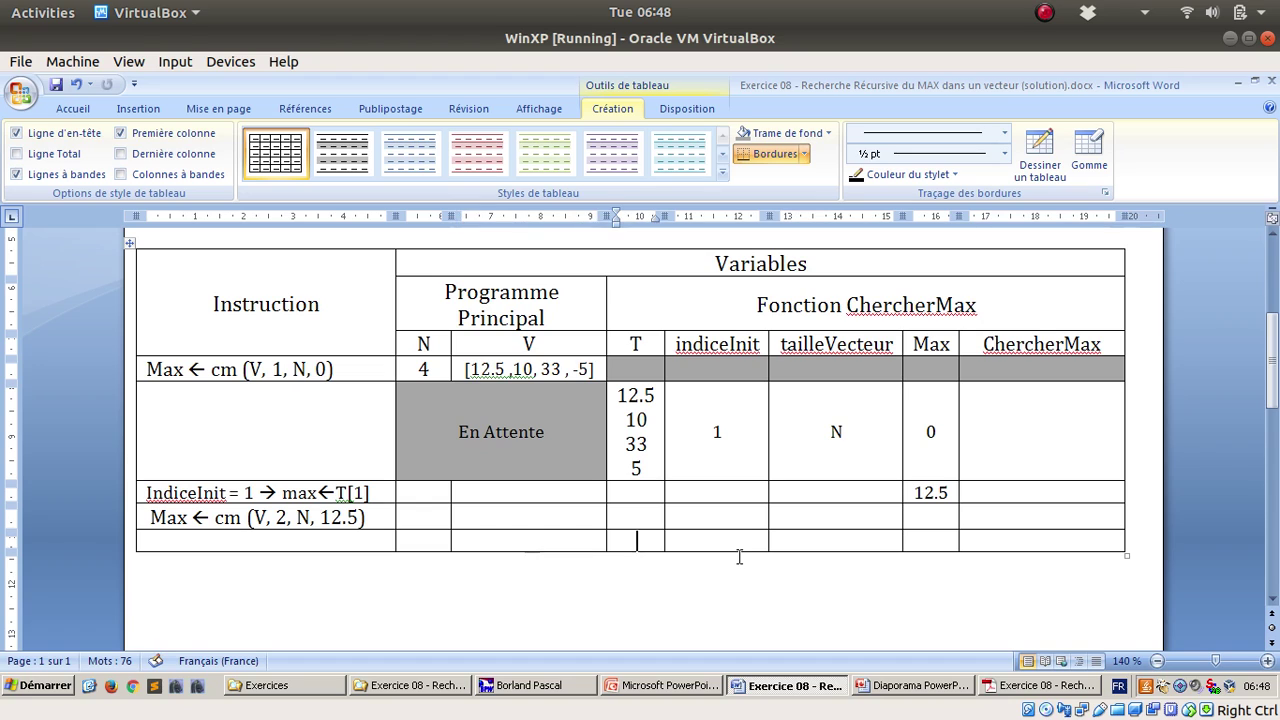
Copy the T values 12.5, 10, 33, 5 into the table's last row and enter 2 as that row's indiceInit.
left_click_drag(641, 466, 619, 405)
key("ctrl+c")
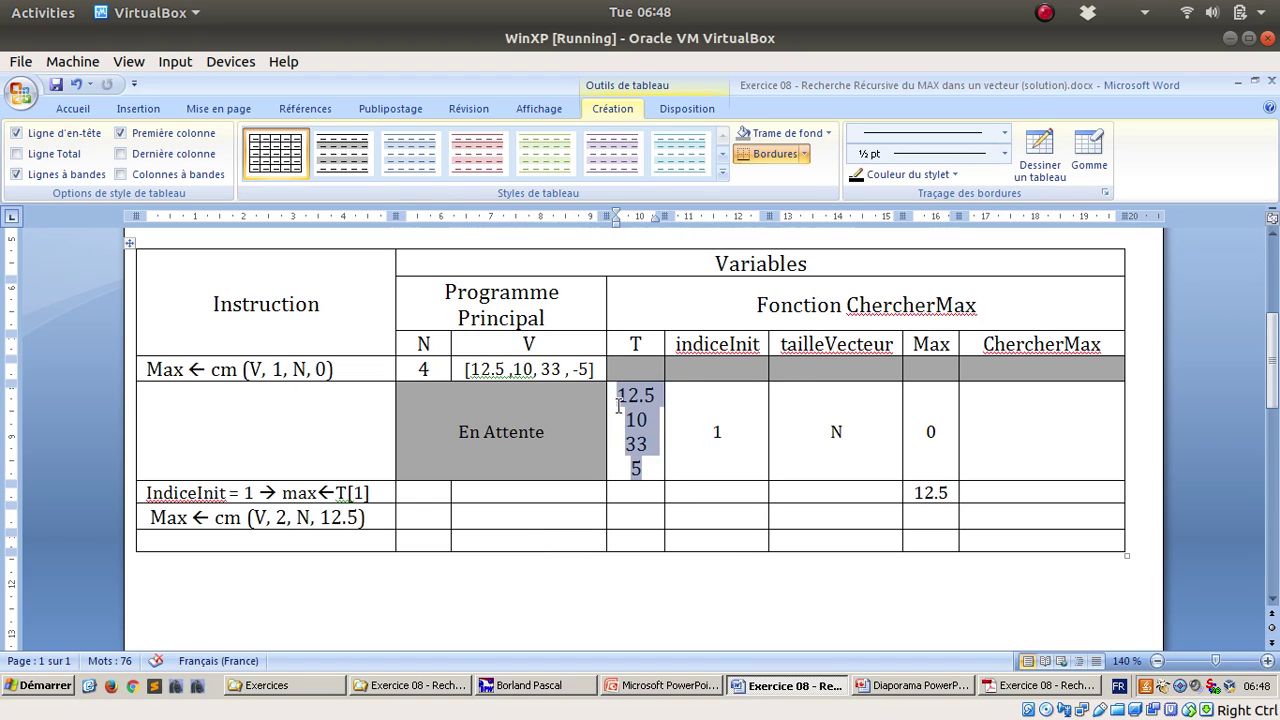
left_click(648, 540)
key("ctrl+v")
left_click(702, 567)
type("2")
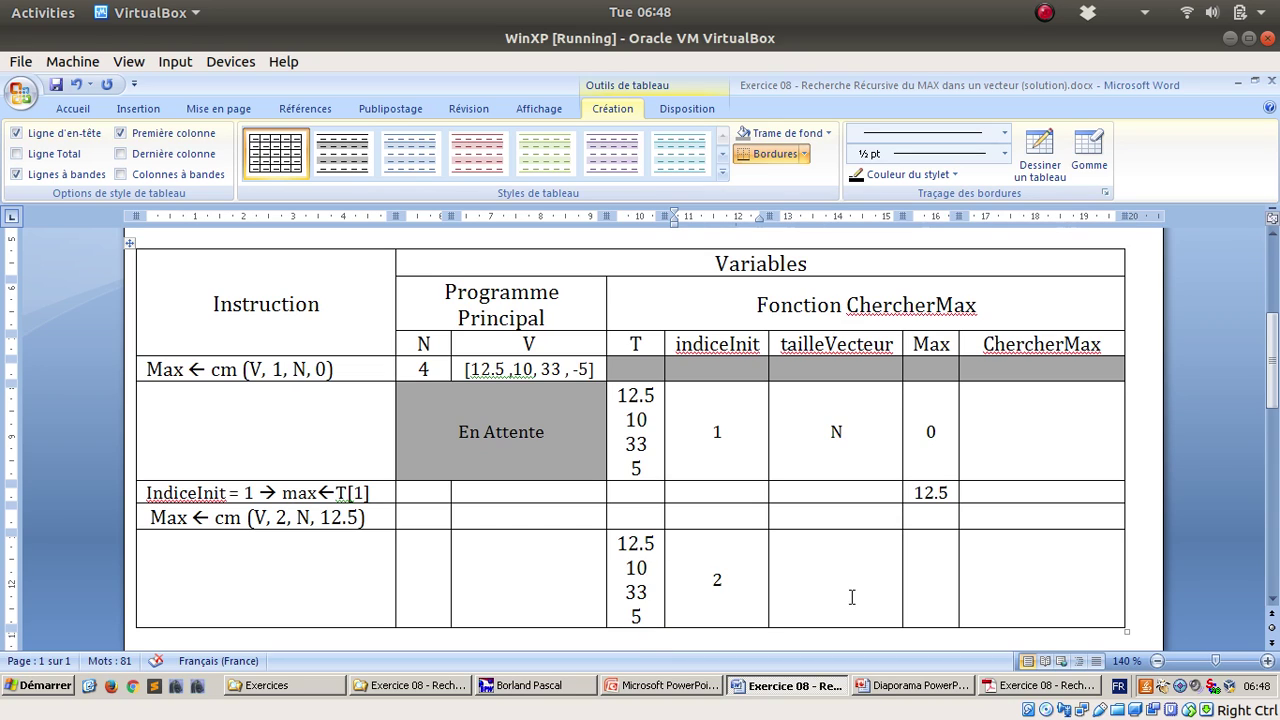
Set tailleVecteur to 4 in the first call row and the last row, and enter 12.5 as the last row's Max.
double_click(837, 431)
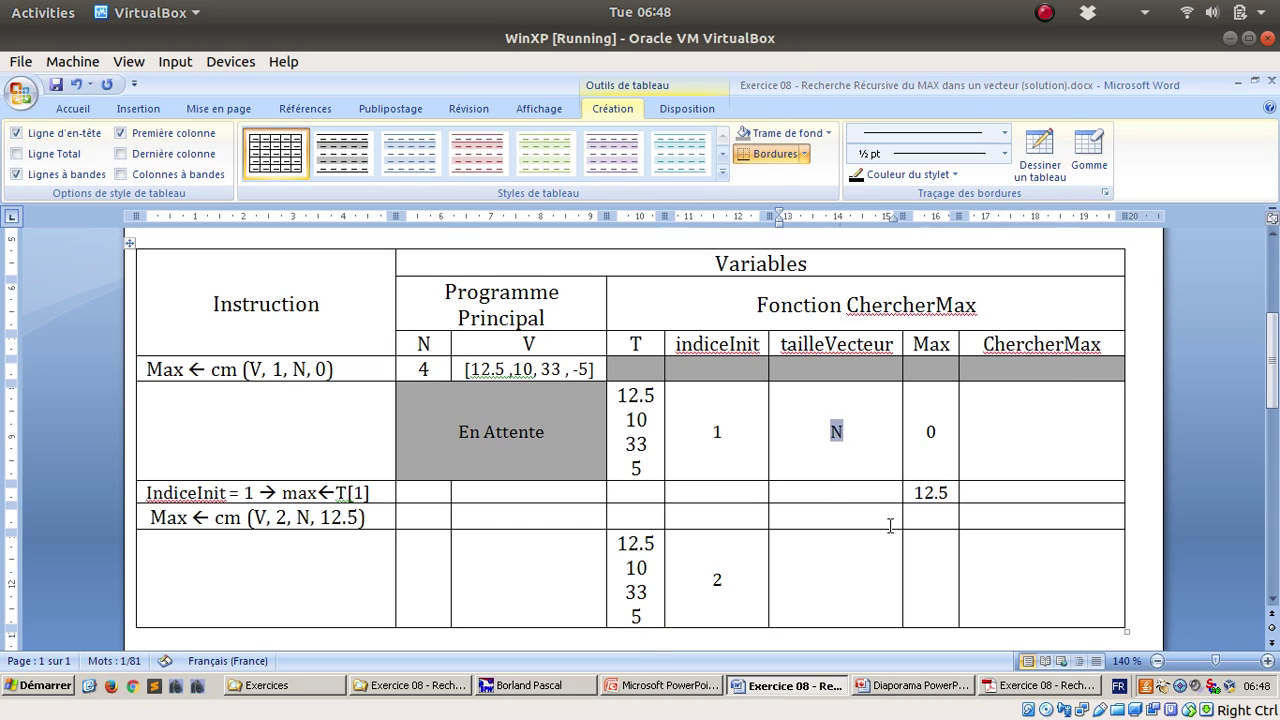
type("4")
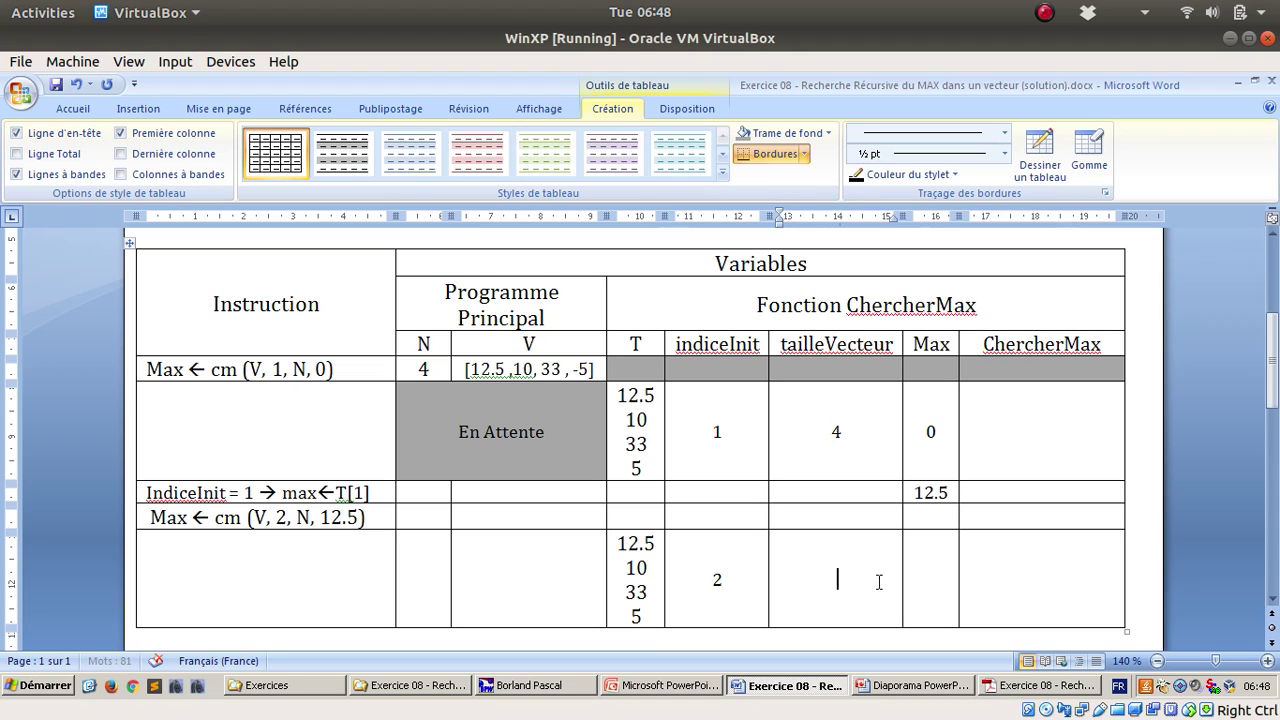
type("4")
left_click(937, 565)
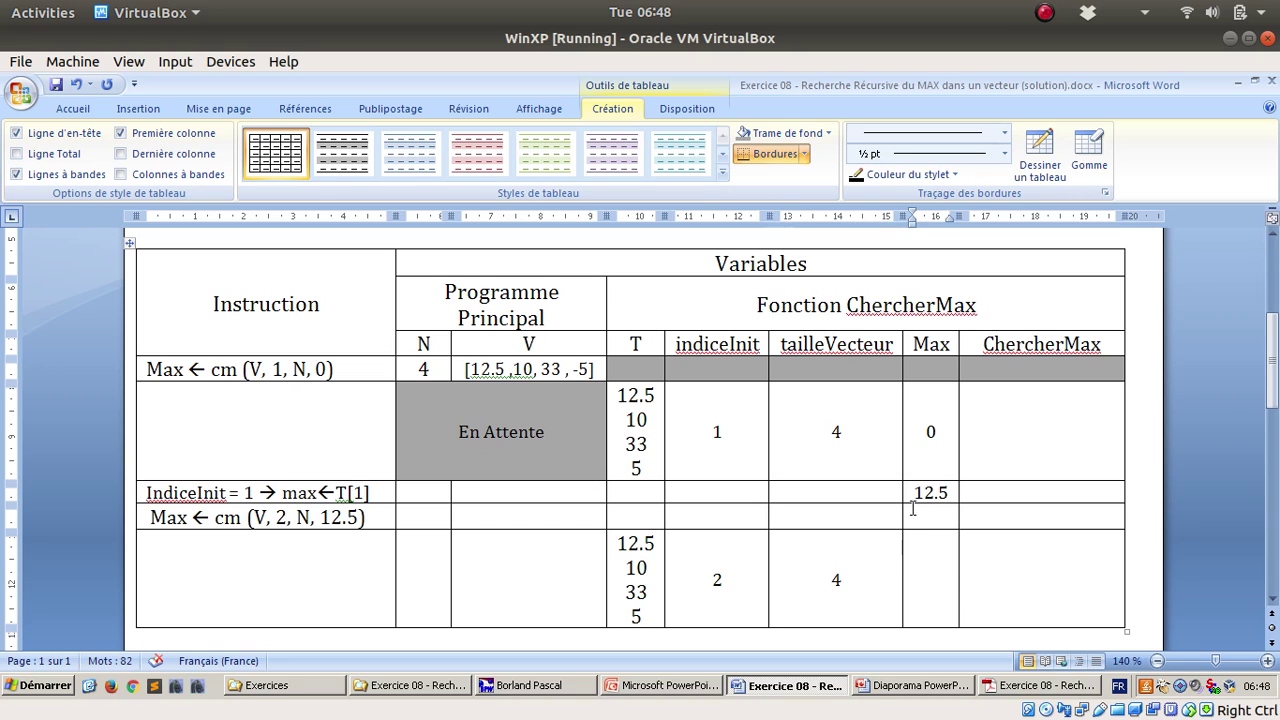
type("12.5")
Label the ChercherMax cells "Appel 01" in the first call row and "Appel 02" in the last row.
left_click(1096, 412)
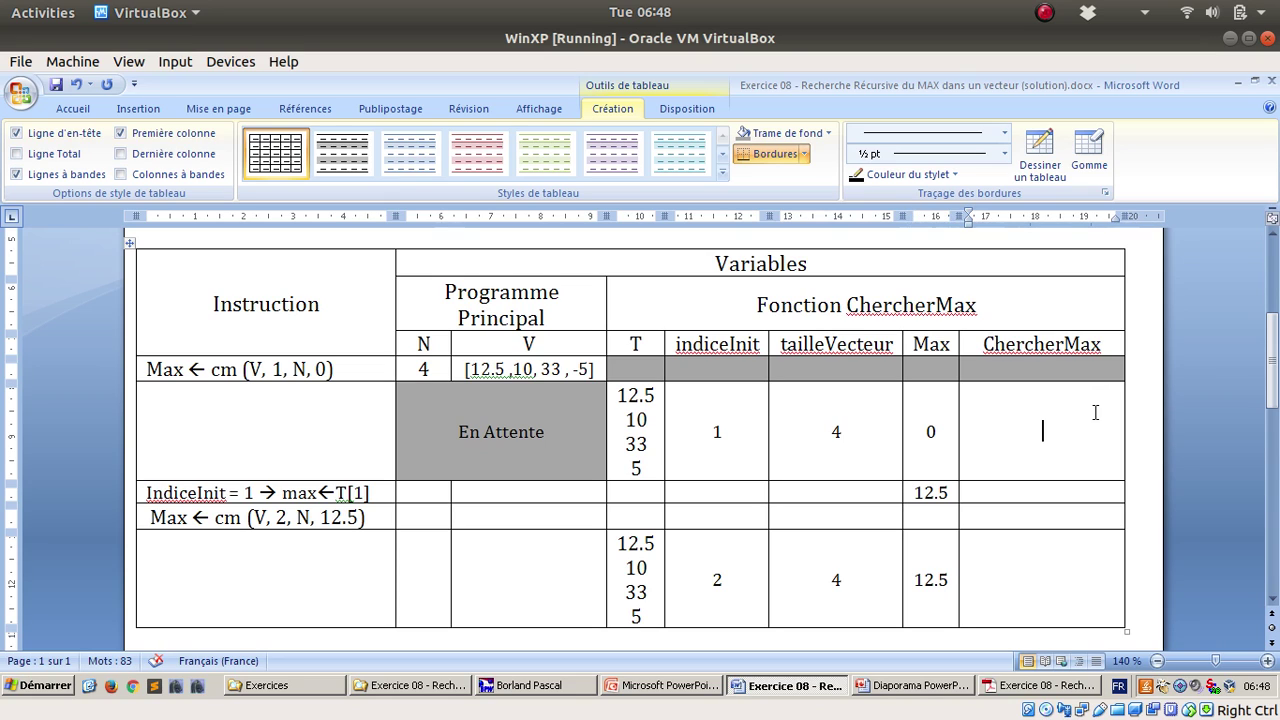
type("Appel 01")
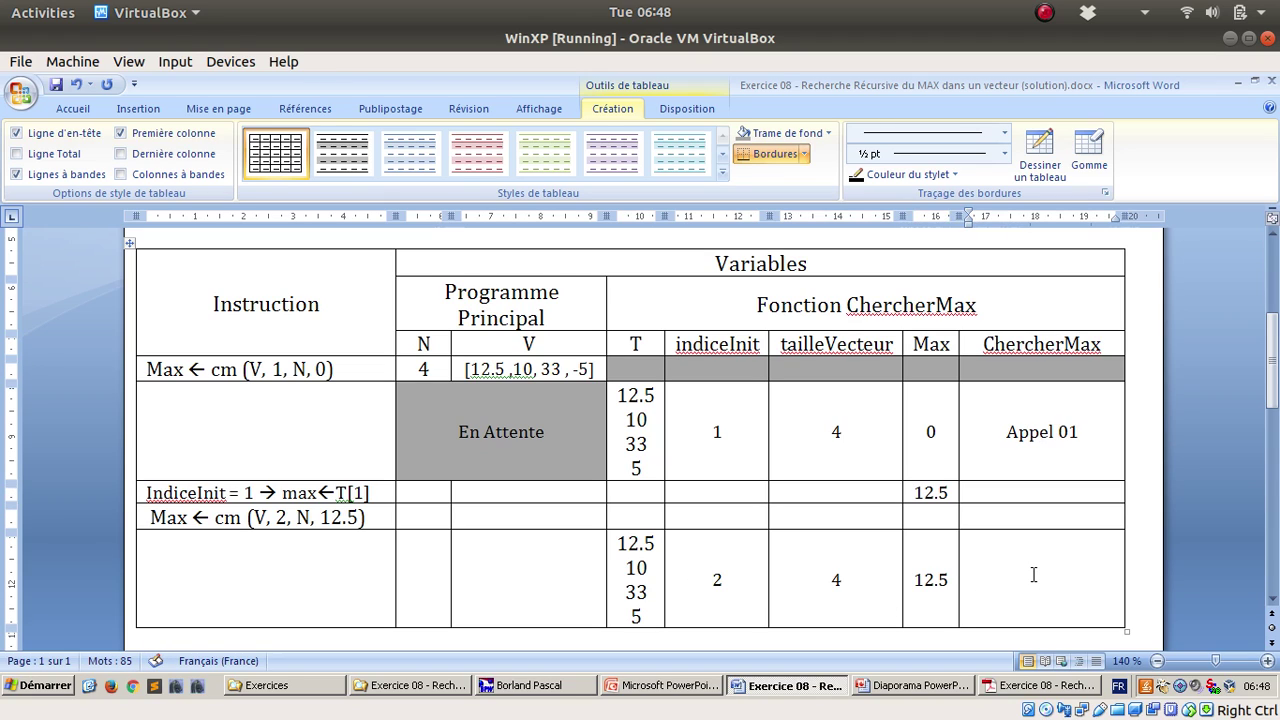
type("Appel 02")
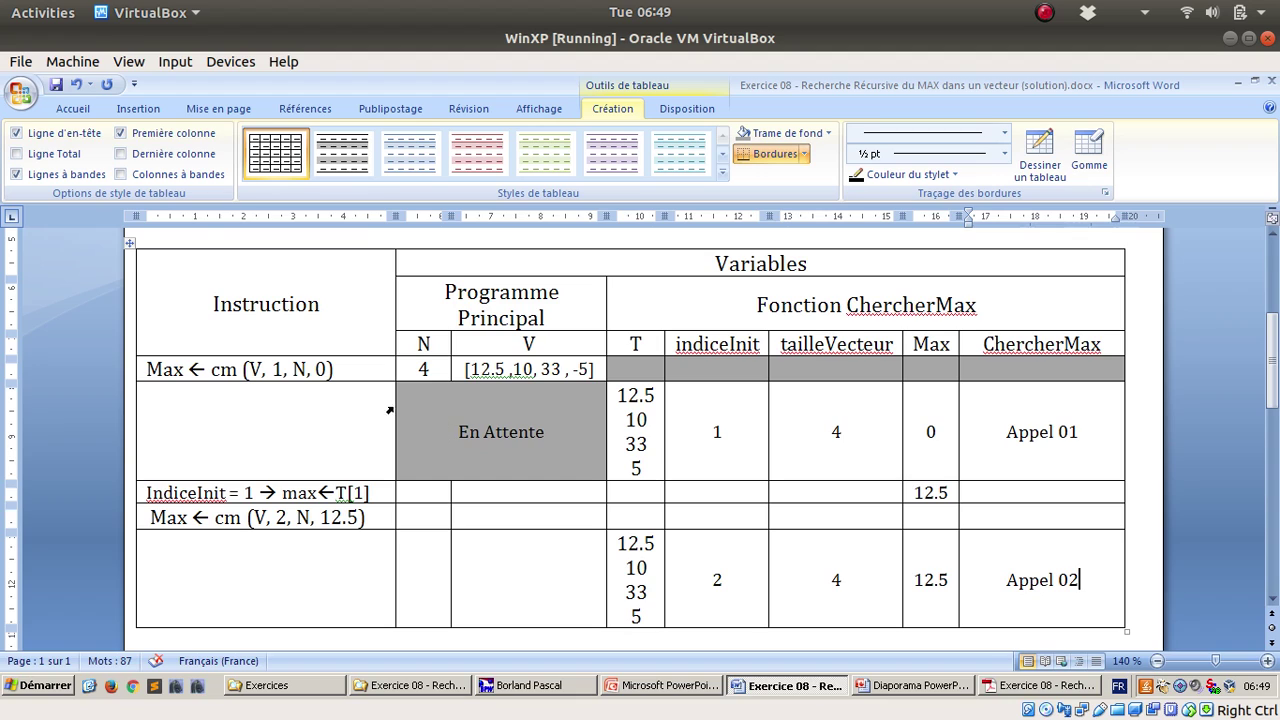
Copy "IndiceInit = 1" into the last row's Instruction cell and complete it with "→ faux".
double_click(282, 370)
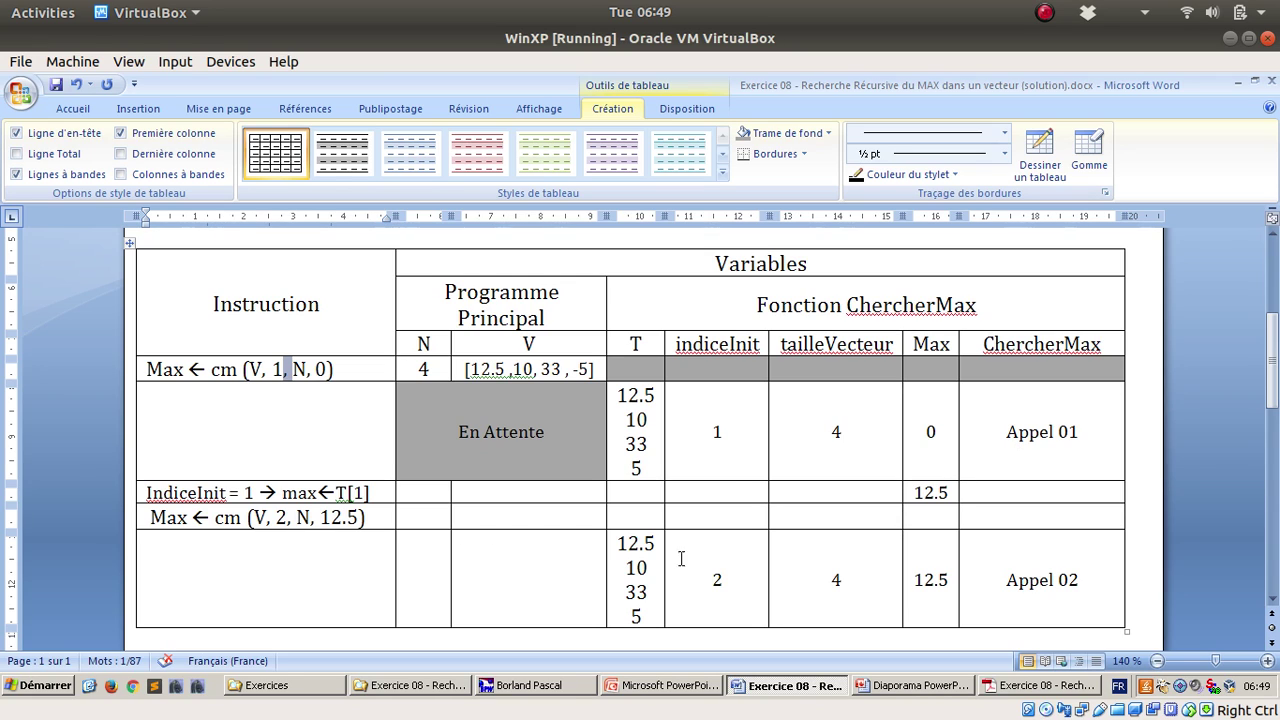
left_click(206, 560)
key("alt+Tab")
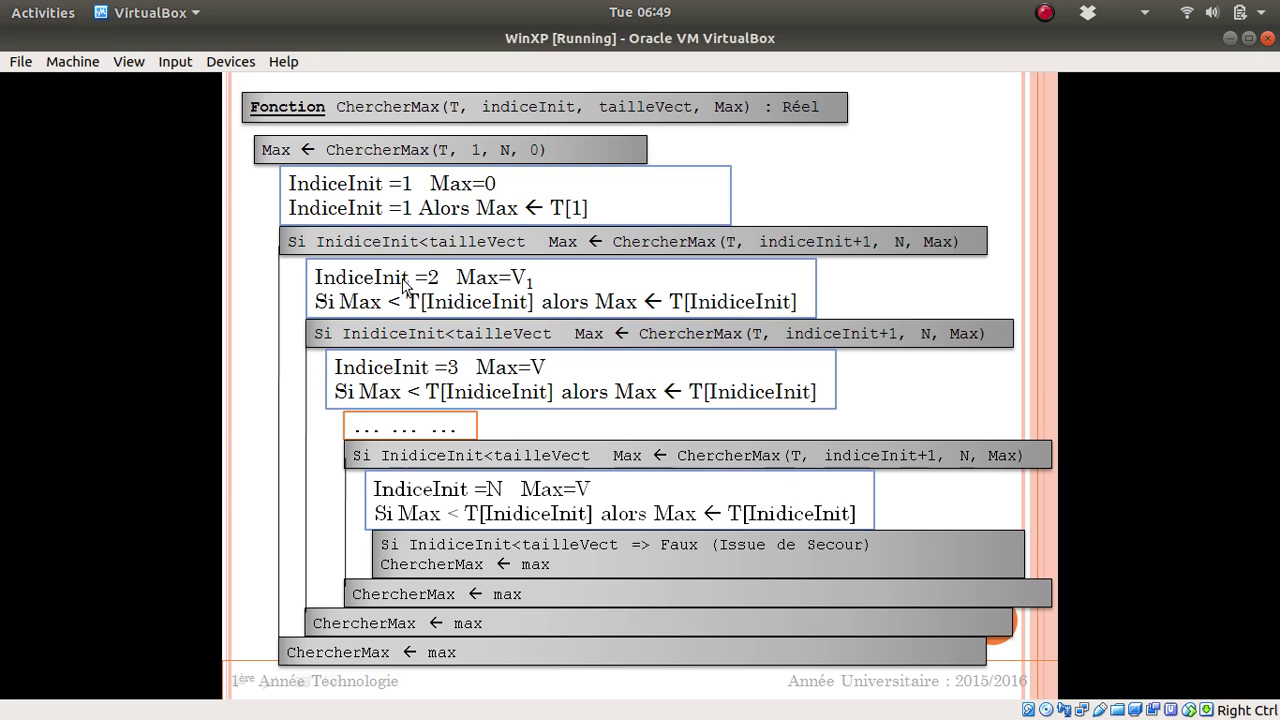
key("alt+Tab")
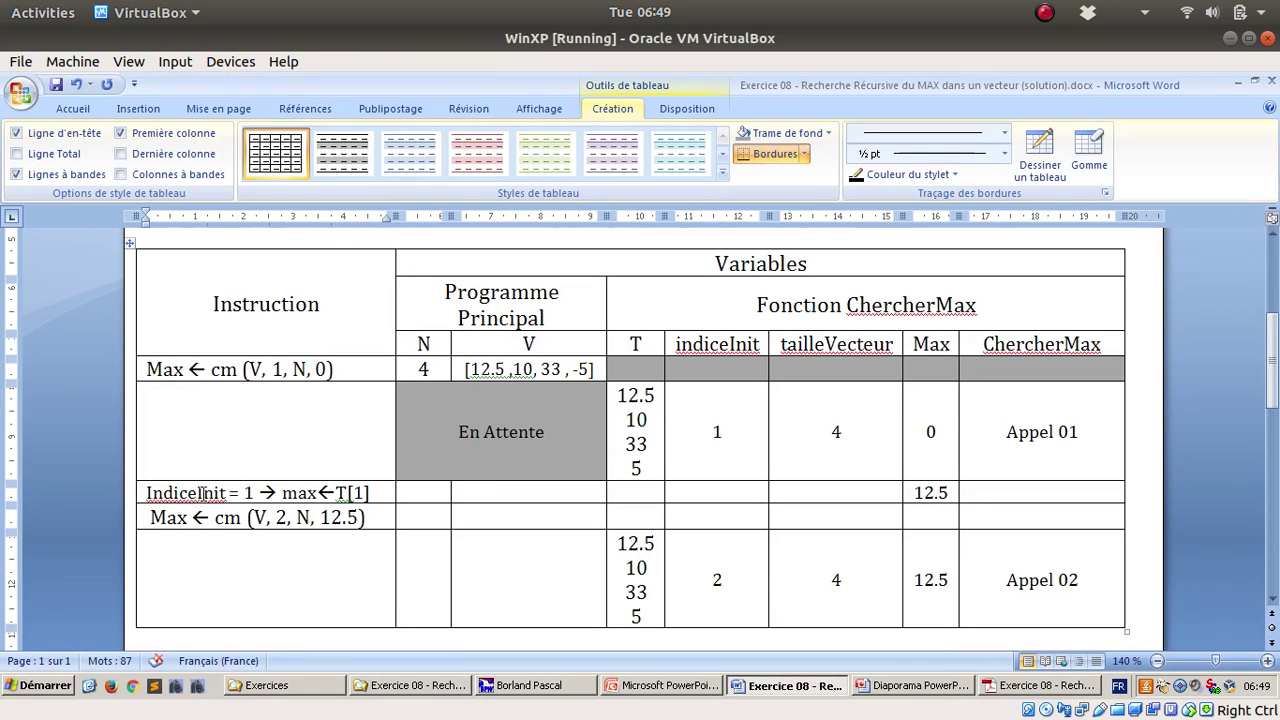
left_click_drag(147, 492, 258, 492)
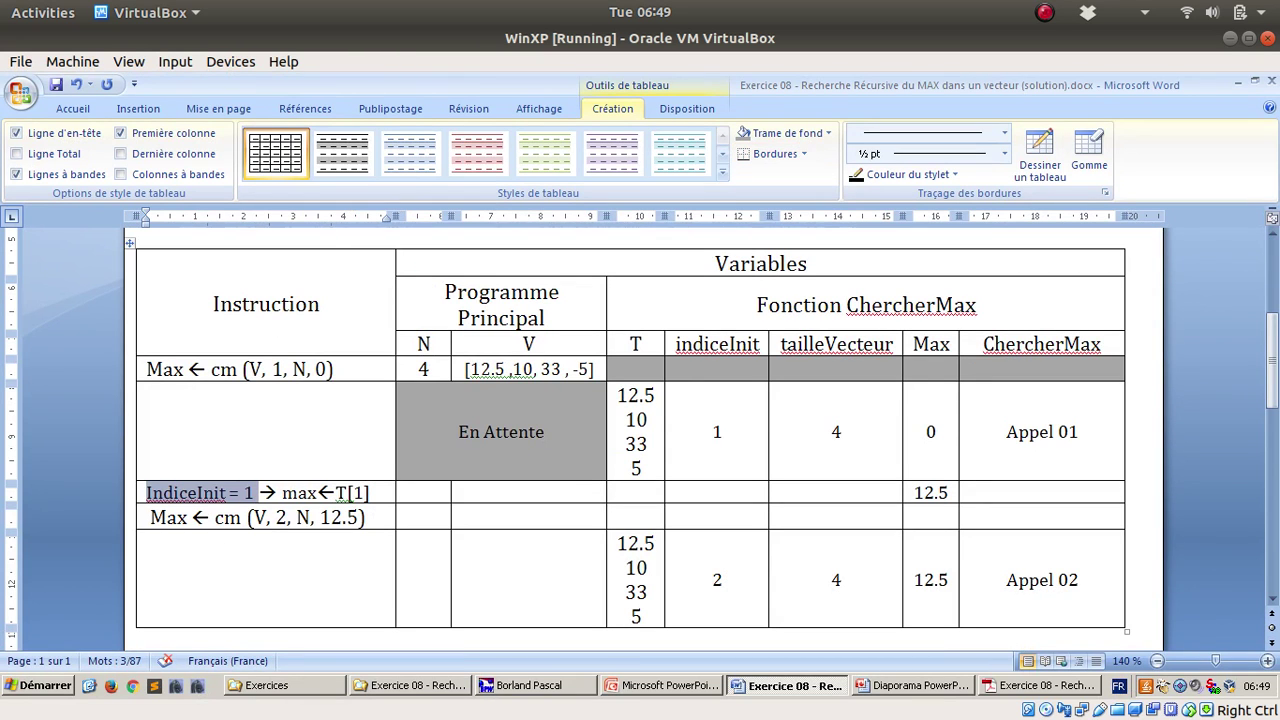
key("ctrl+c")
left_click(162, 551)
key("ctrl+v")
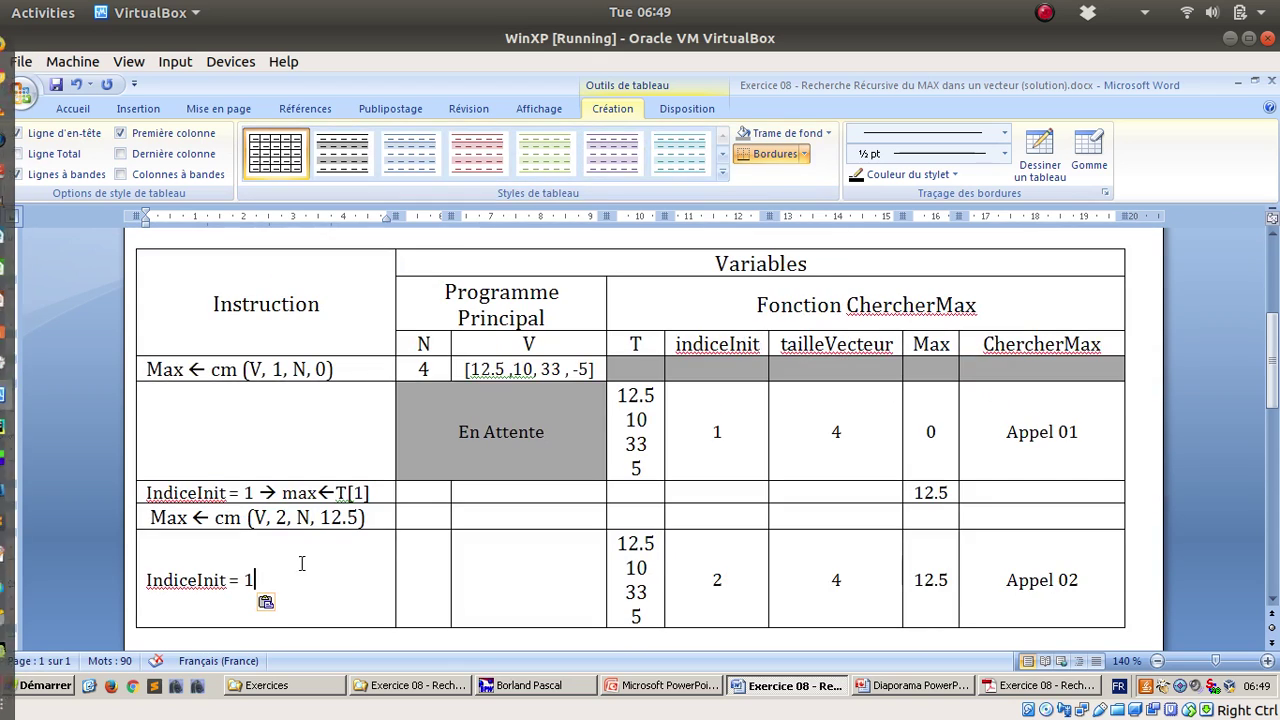
type("--> faux")
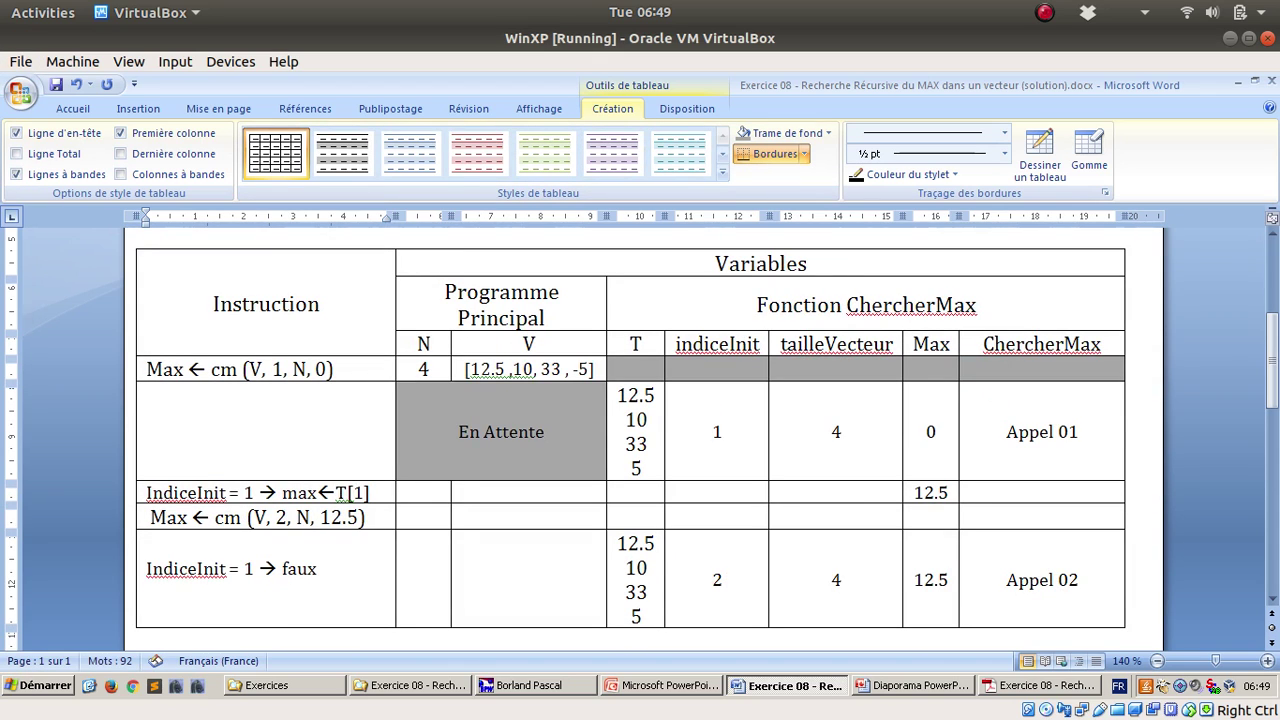
Check the condition in the algorithm slide and add the line "indiceInit < 4 →" to the last row's Instruction cell.
key("alt+Tab")
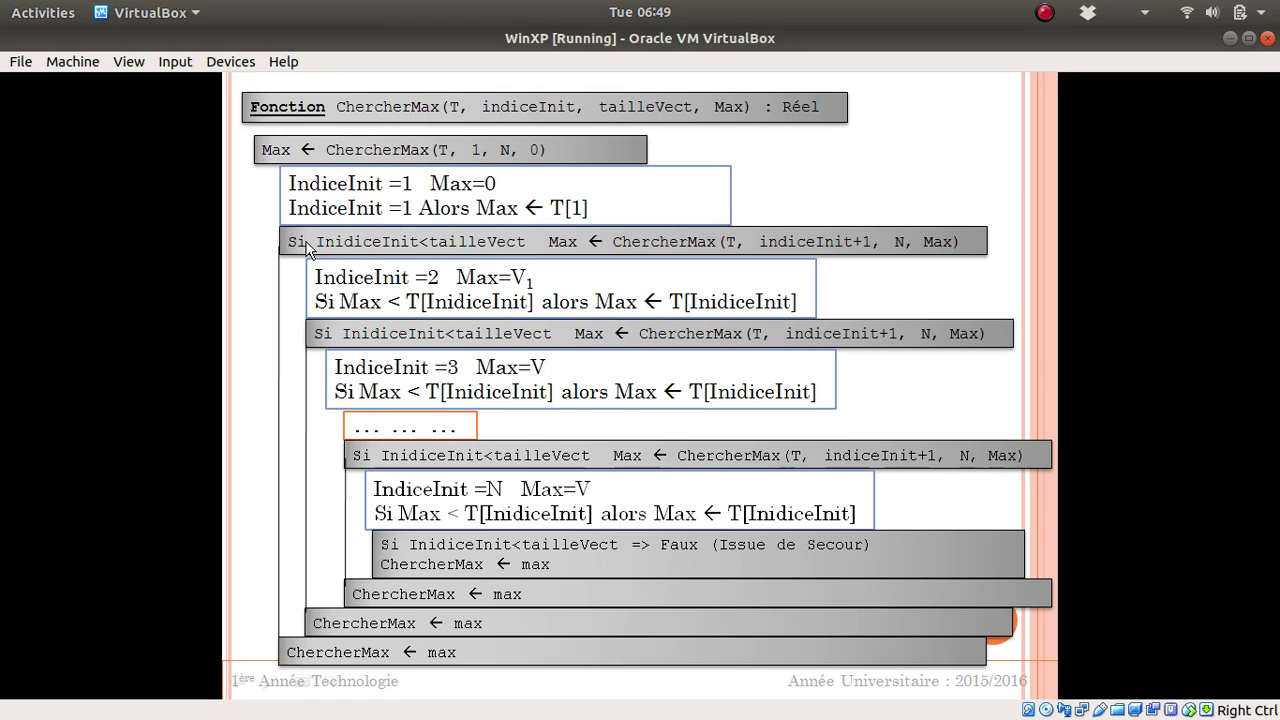
key("alt+Tab")
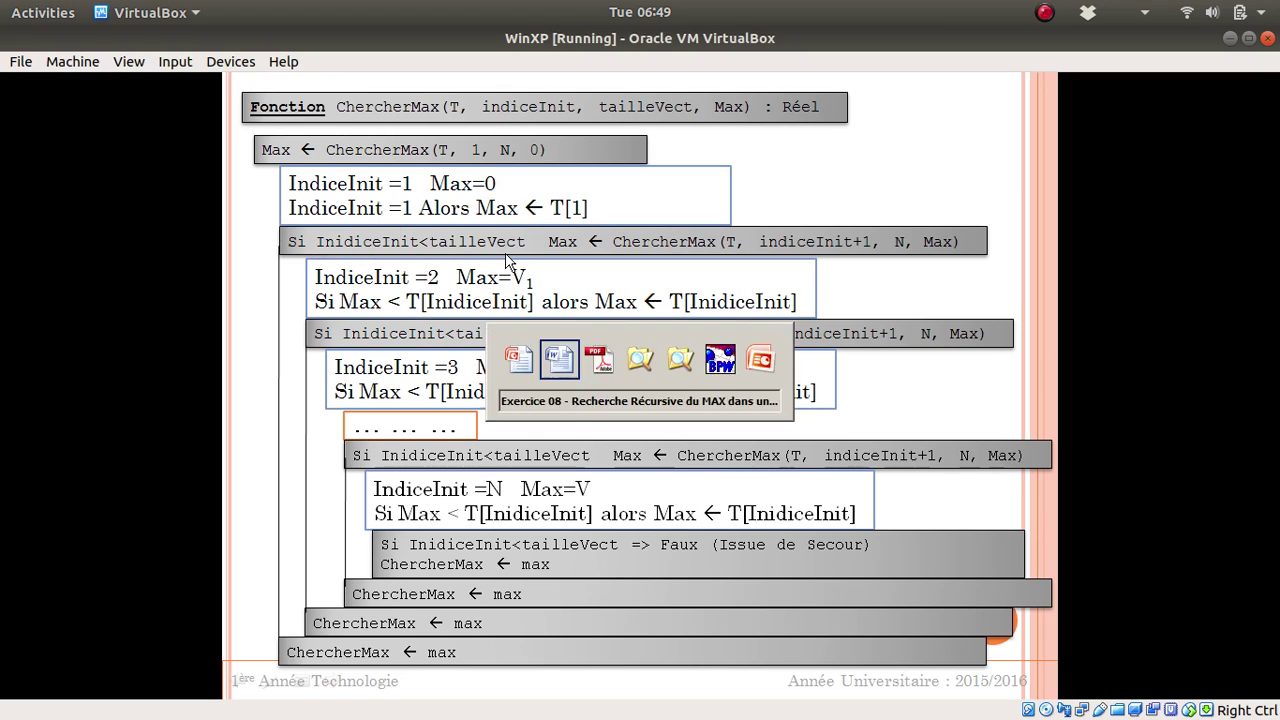
key("Return")
type("ind")
key("BackSpace")
key("BackSpace")
type("d")
key("BackSpace")
type("ndiceInit < ")
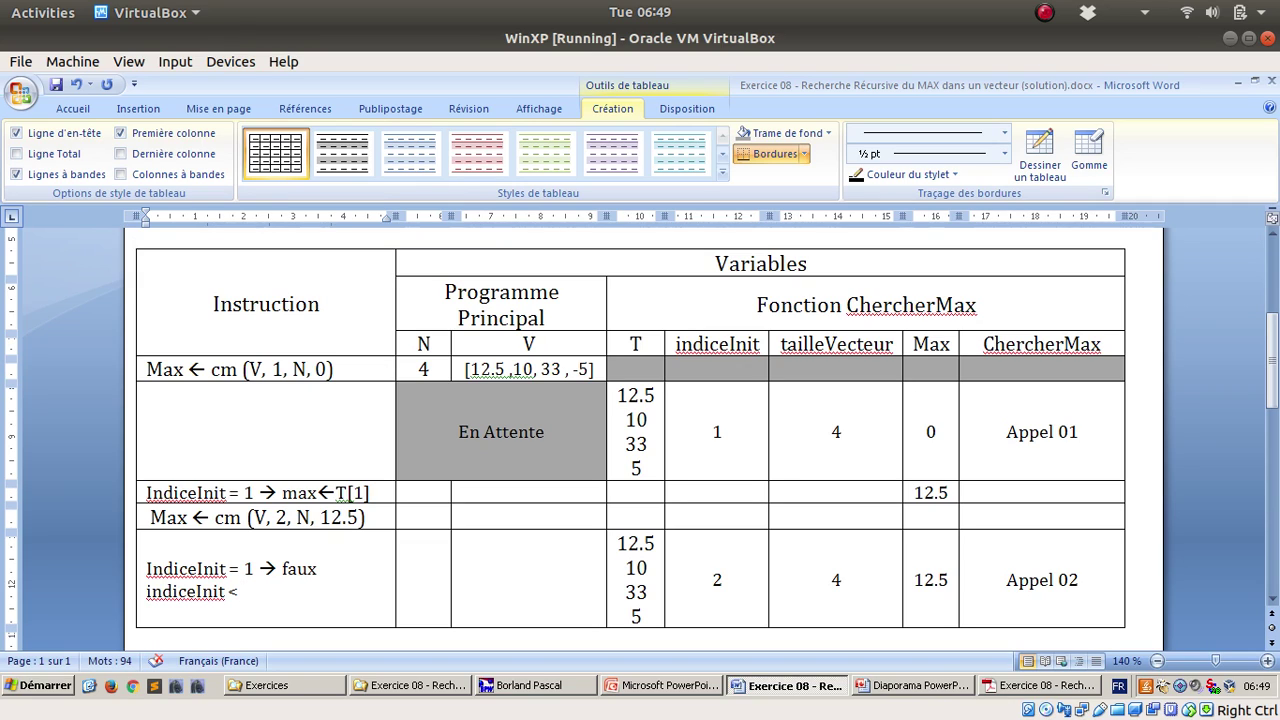
type("4")
left_click(843, 581)
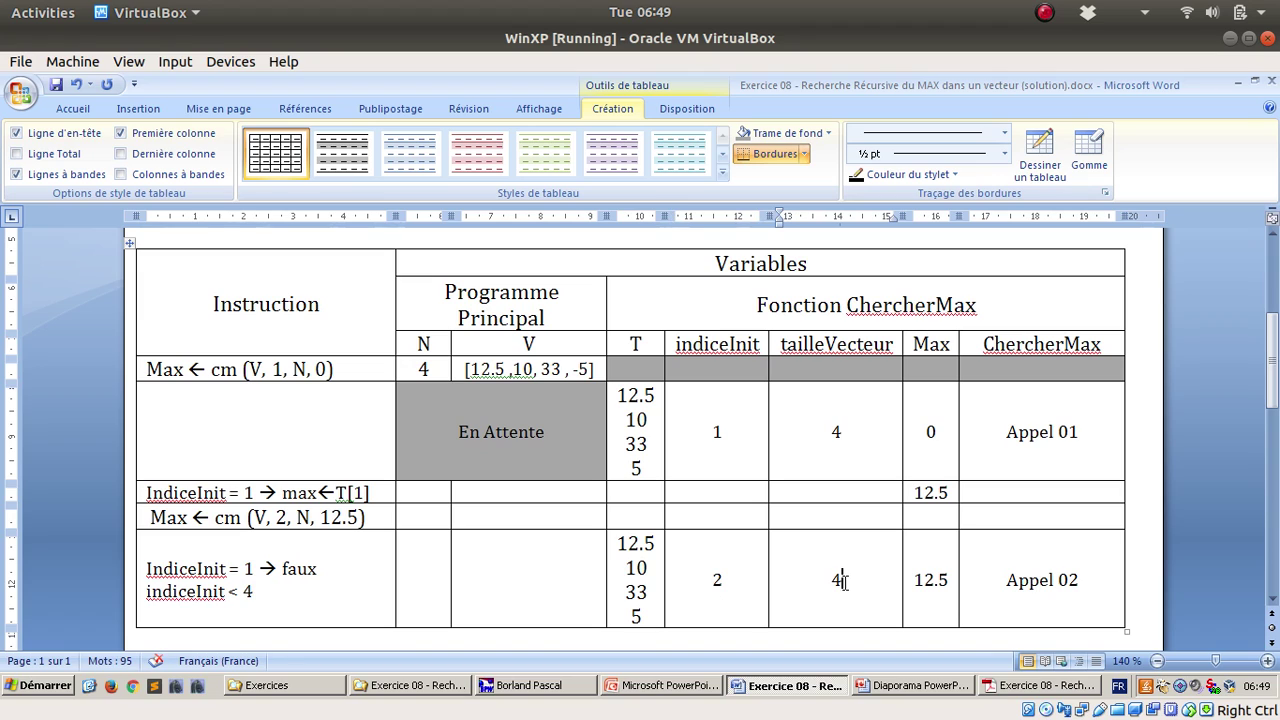
left_click(314, 580)
type("->")
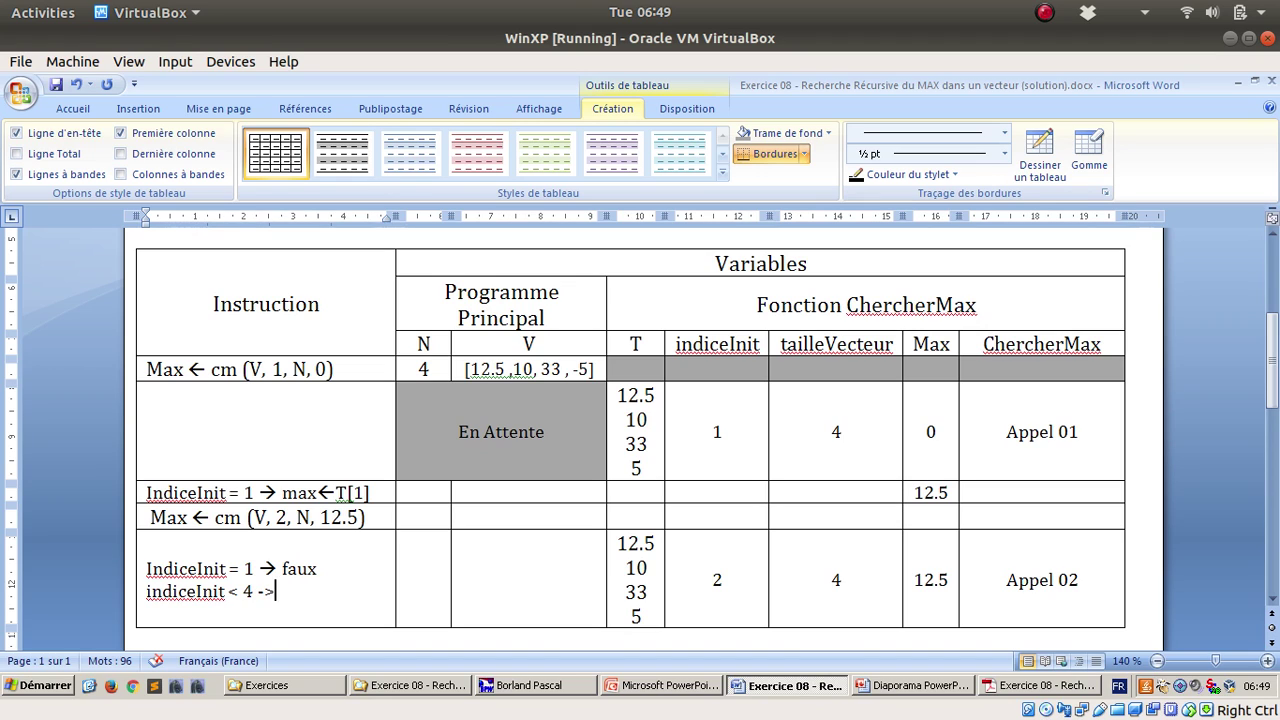
key("BackSpace")
type("->")
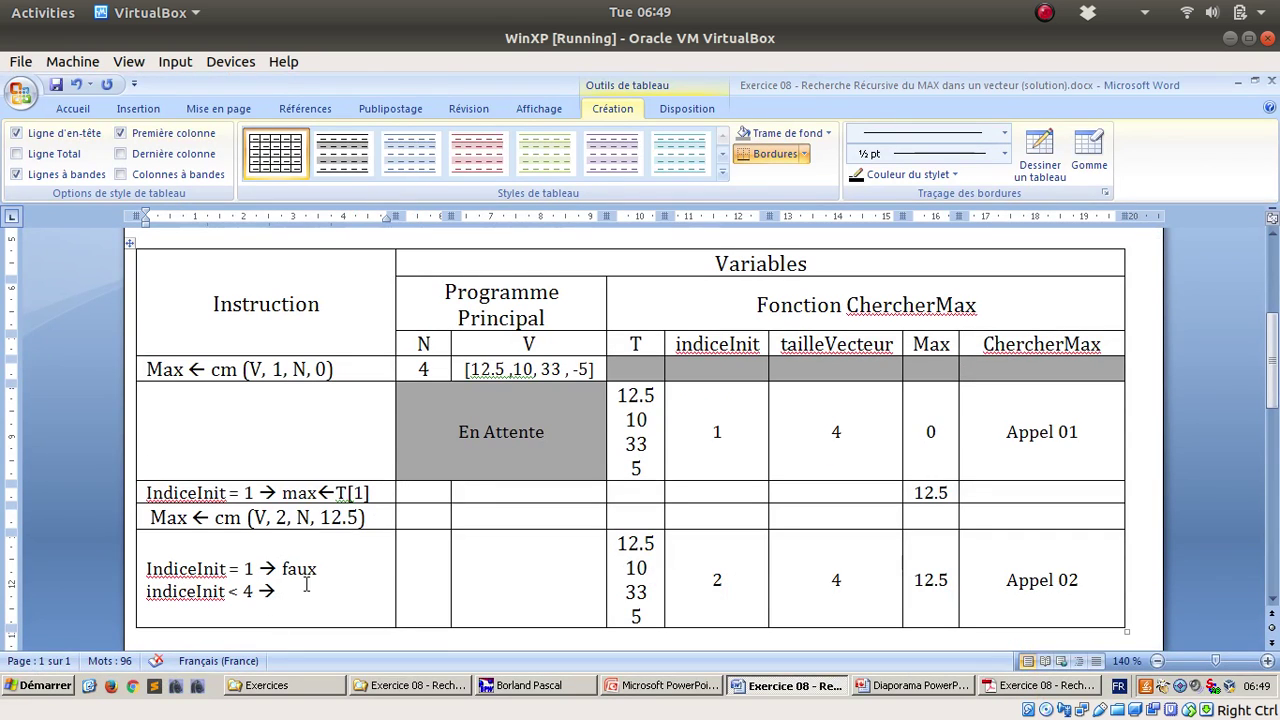
Insert the line "Max<T[indiceInit]" between the two conditions in the last row's Instruction cell.
left_click(320, 570)
key("Return")
left_click_drag(289, 607, 137, 594)
left_click(204, 578)
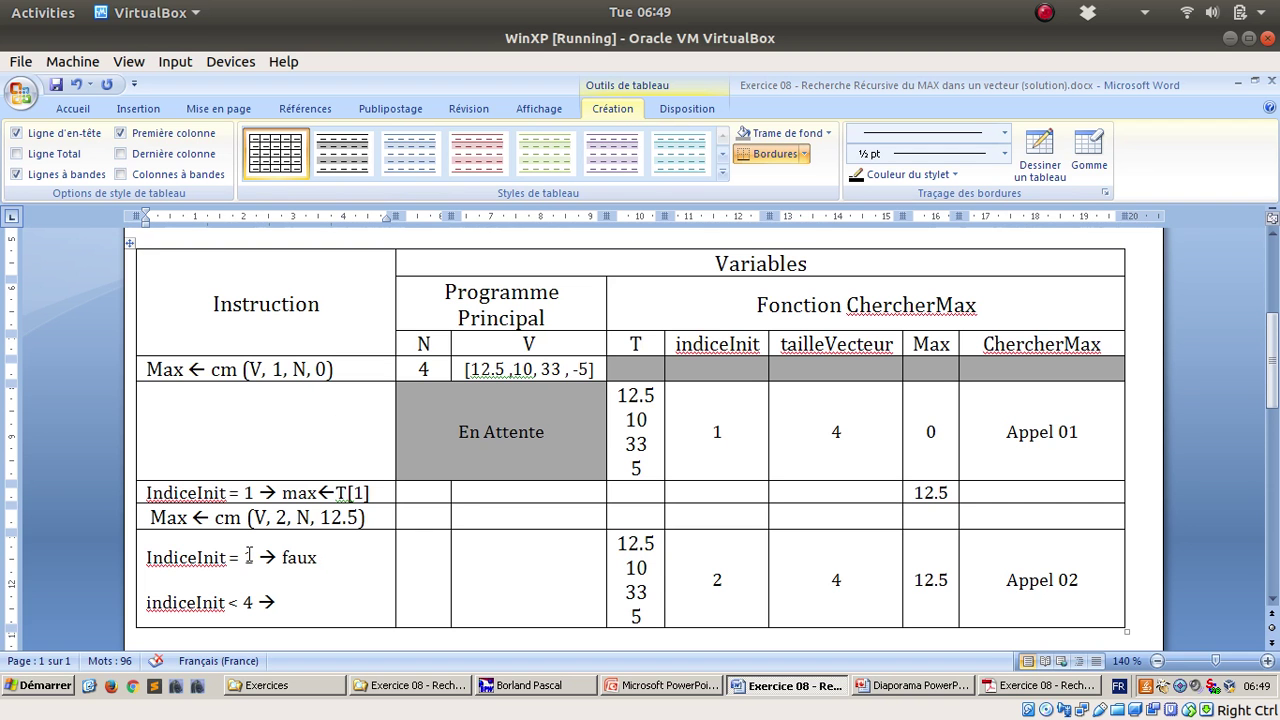
type("Max<T[")
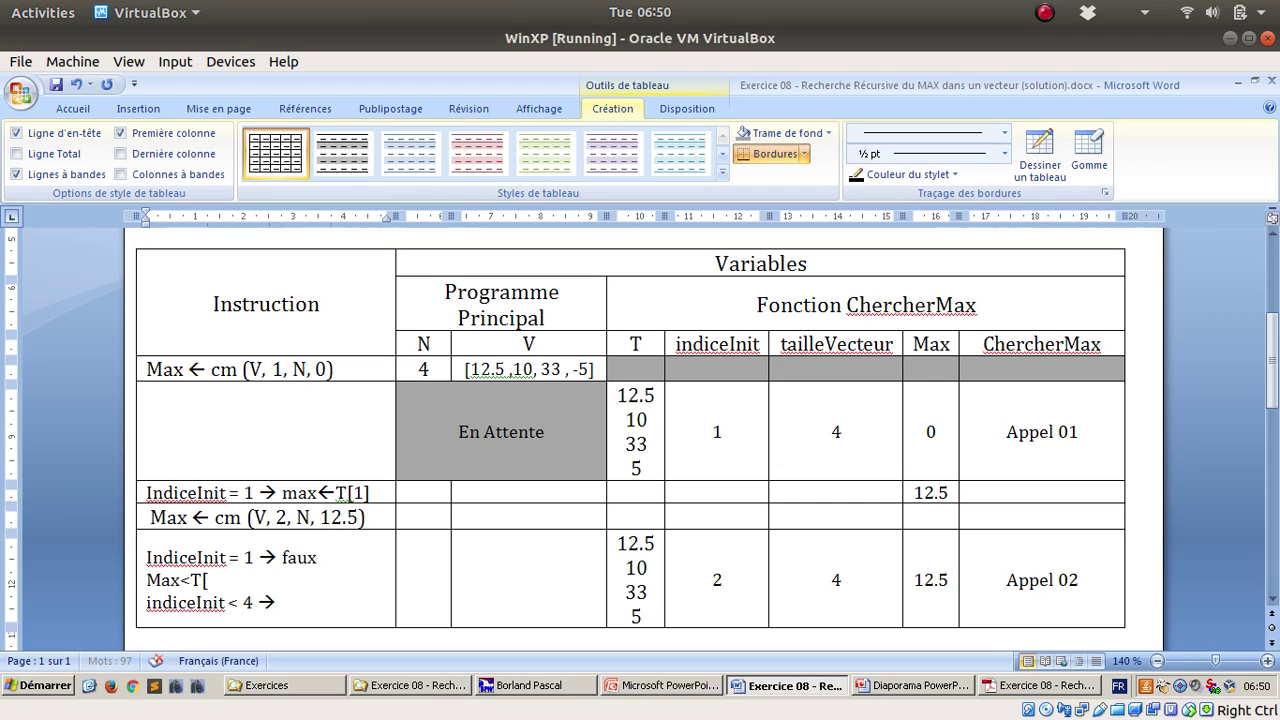
type("indiceInit]")
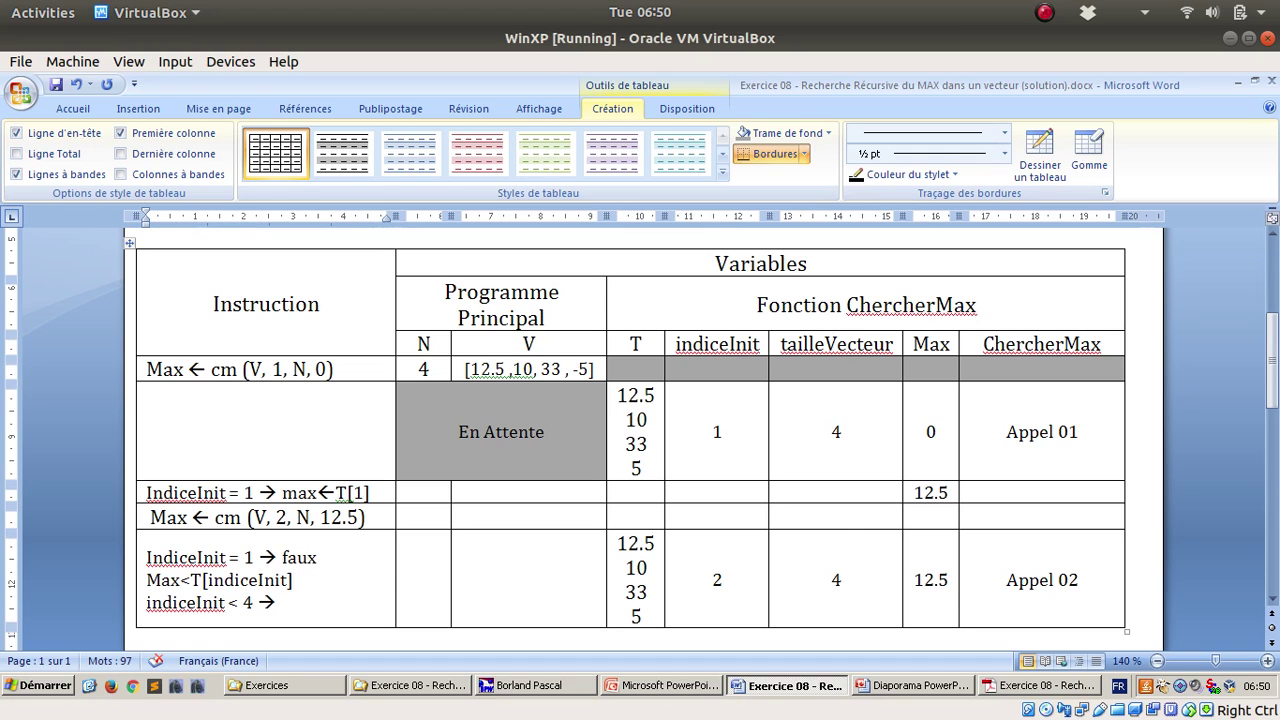
Add the evaluated comparison "12.5 < 10 → faux" below the Max<T[indiceInit] line.
key("Return")
type("12.5 < ")
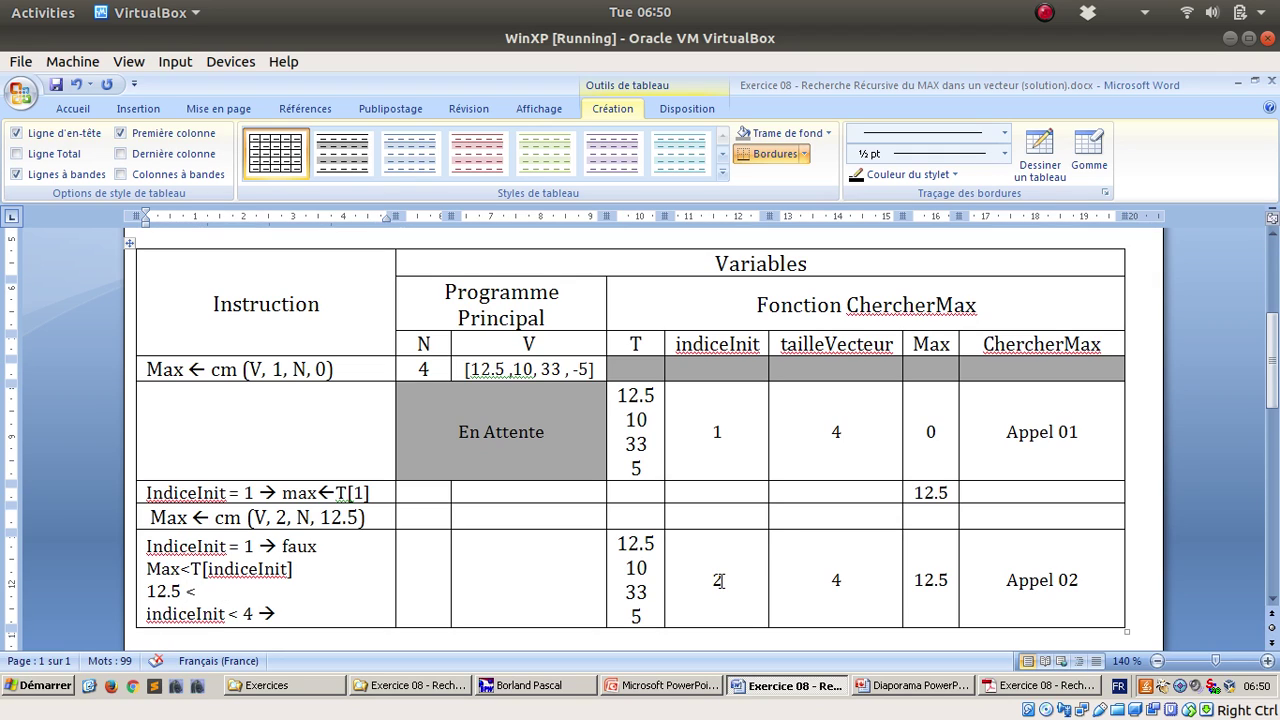
type("10")
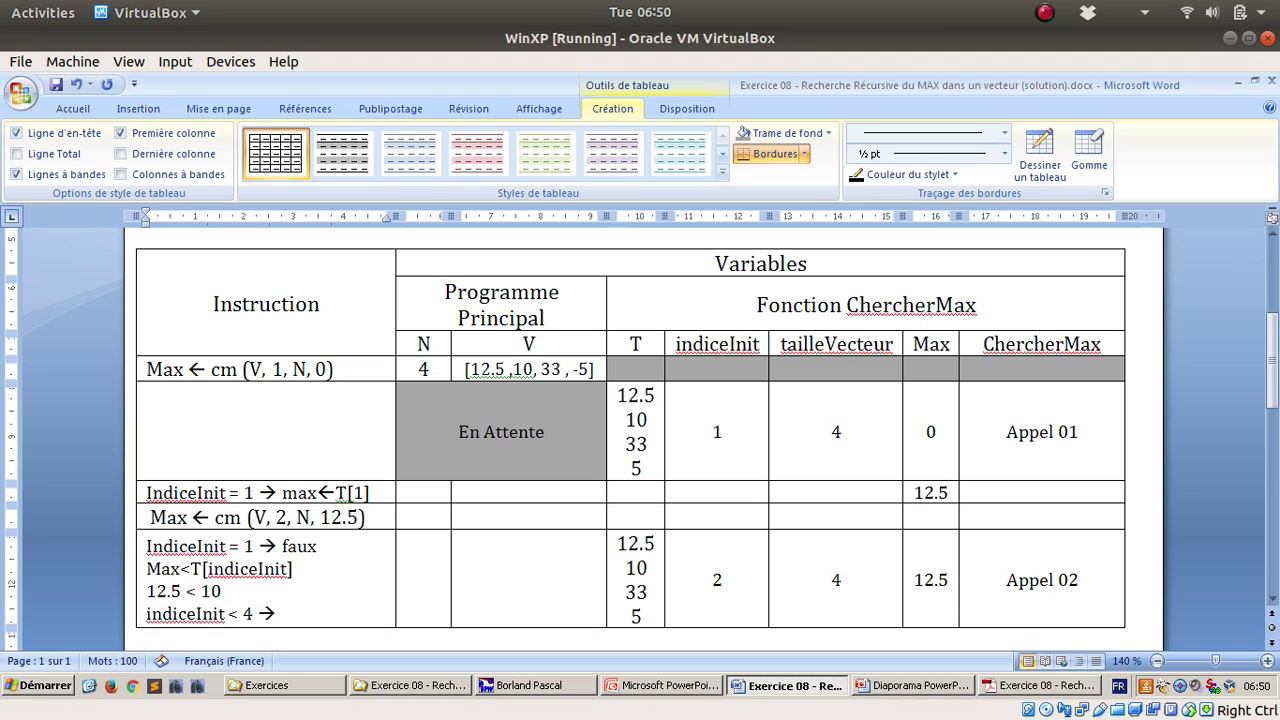
type(" → faux")
Review the slide and the example vector, complete the "indiceInit < 4 →" line with "vrai" and start a new line.
key("alt+Tab")
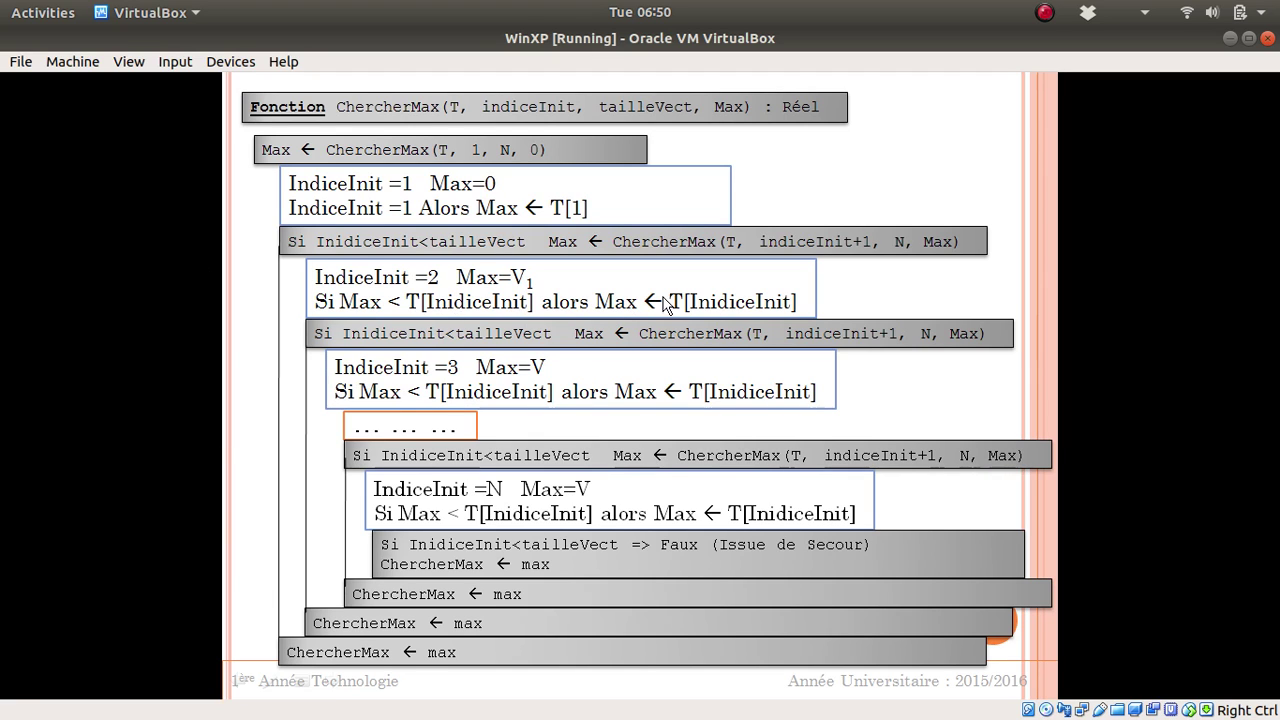
key("alt+Tab")
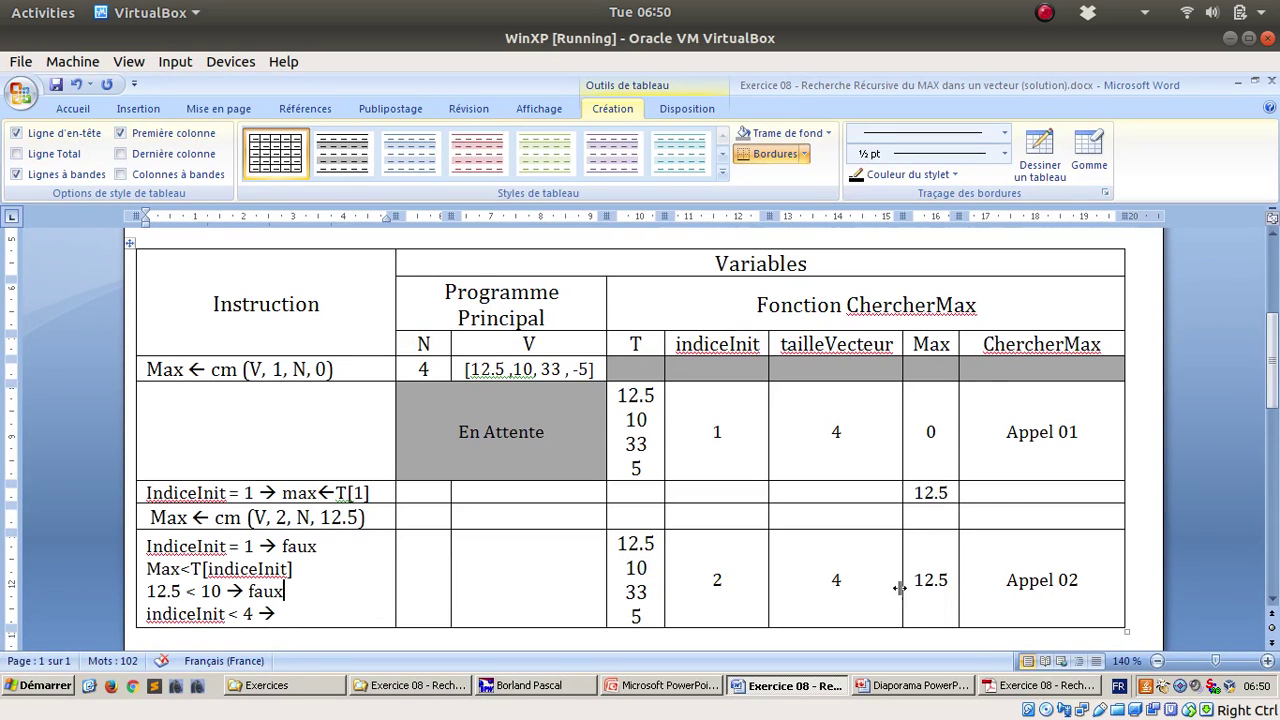
left_click_drag(913, 580, 926, 584)
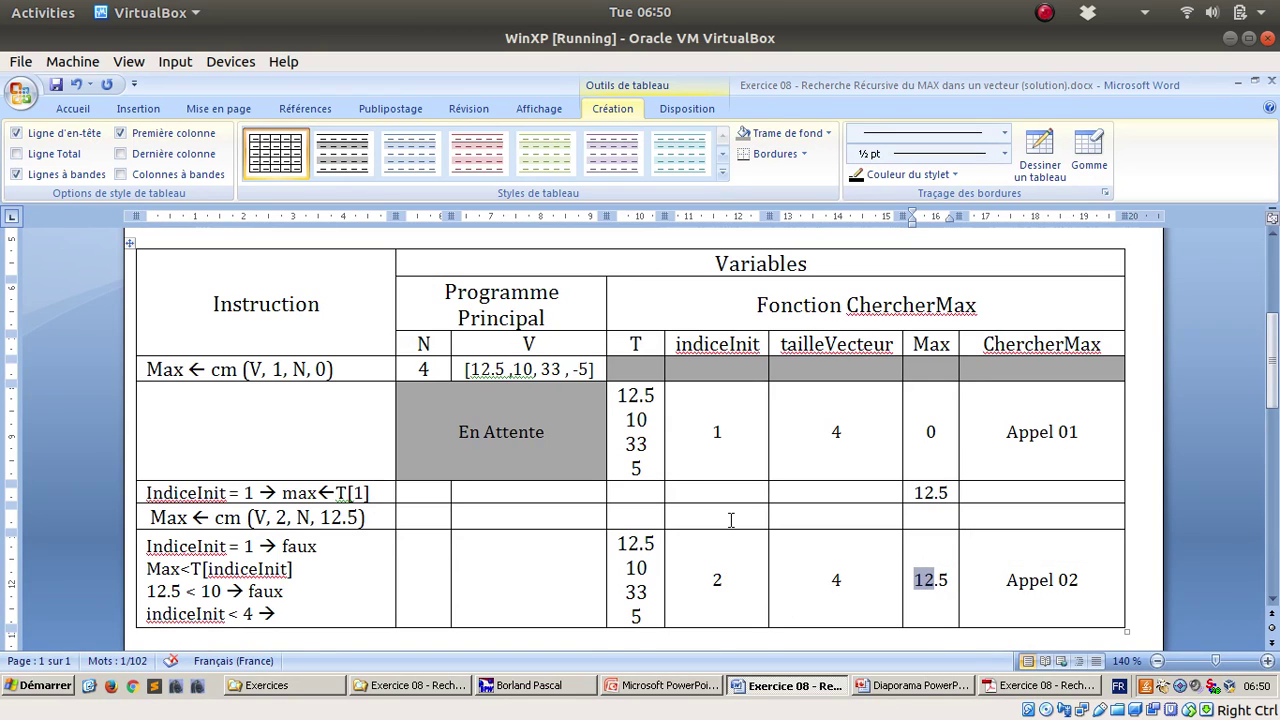
scroll(734, 517, "up", 3)
double_click(274, 398)
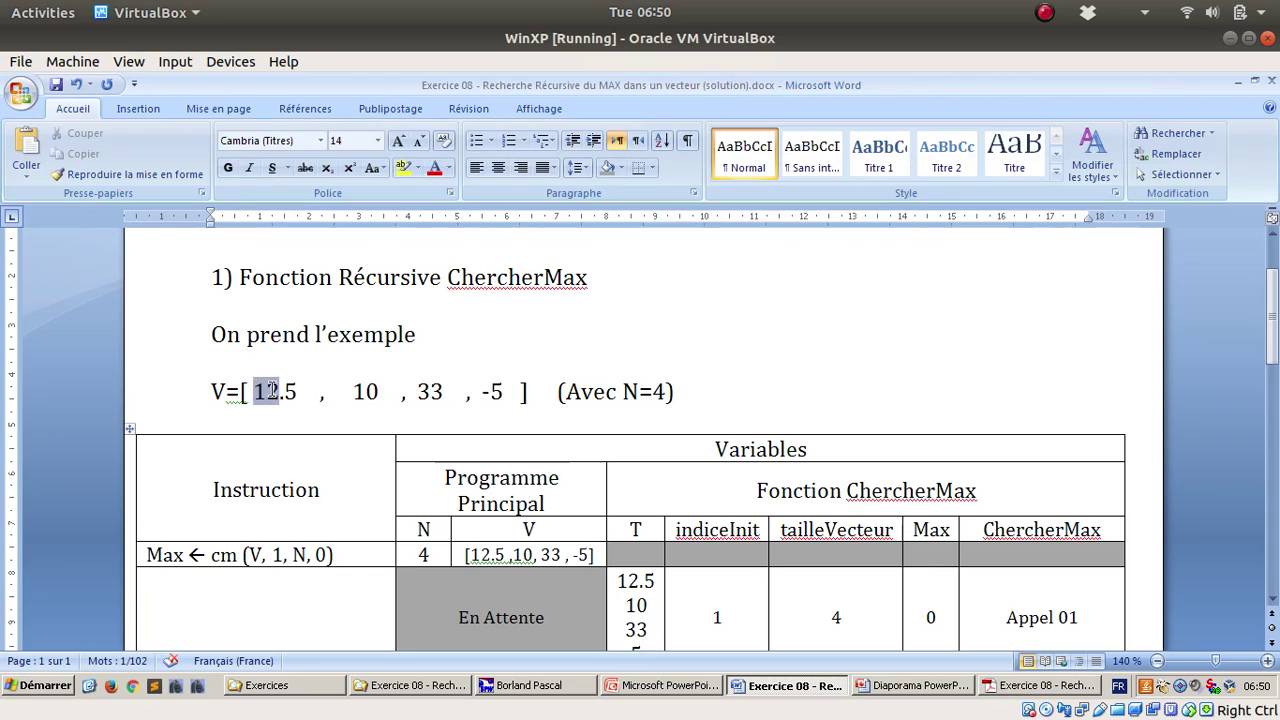
key("Right")
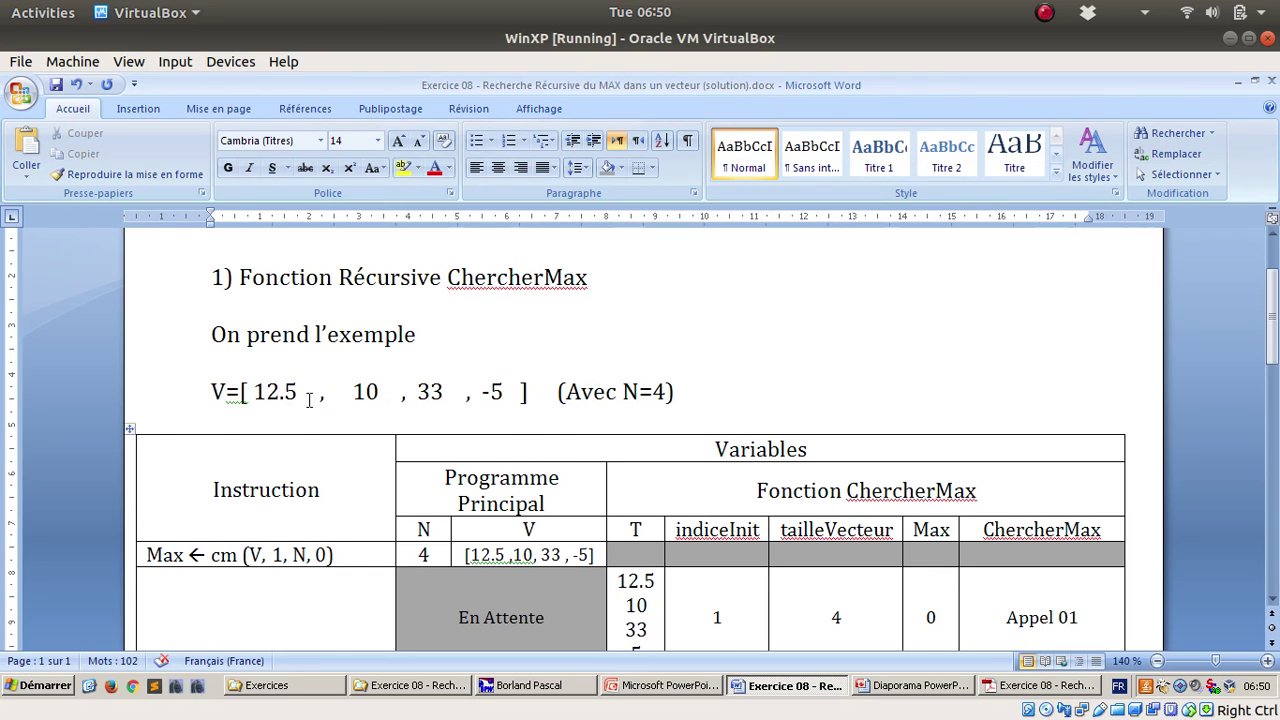
scroll(320, 406, "down", 3)
left_click(292, 428)
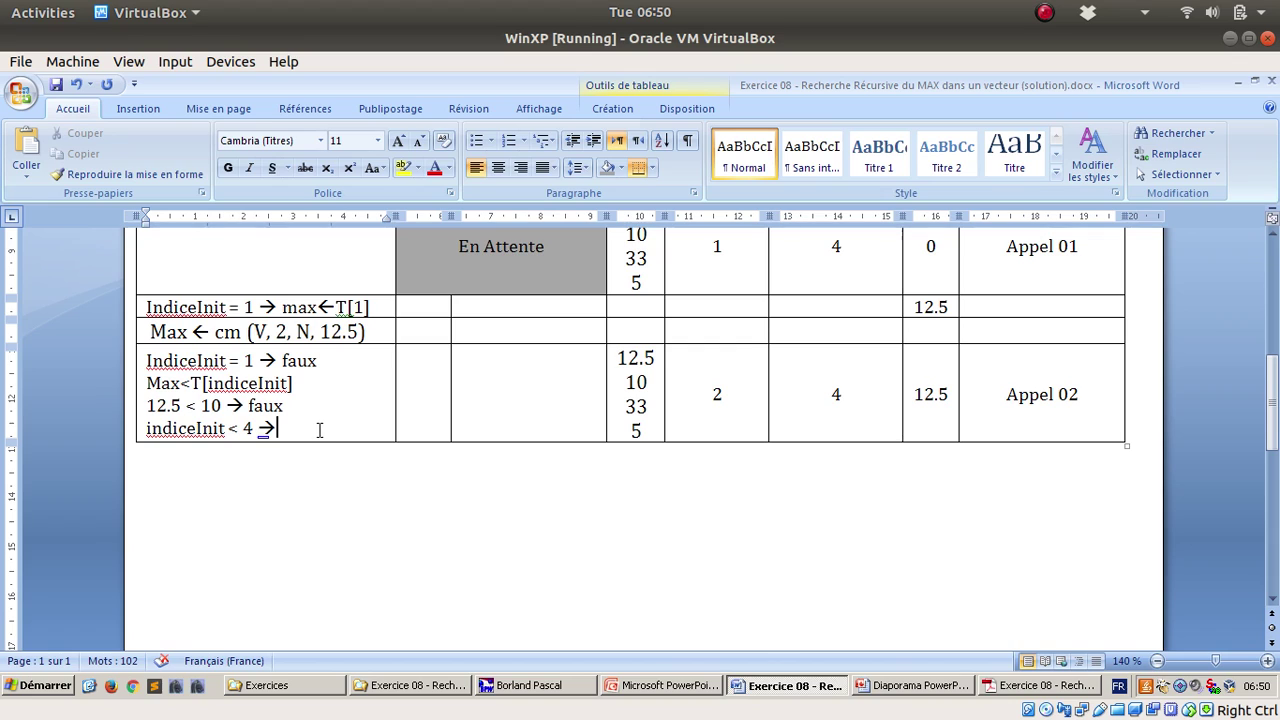
type("vrai")
key("Return")
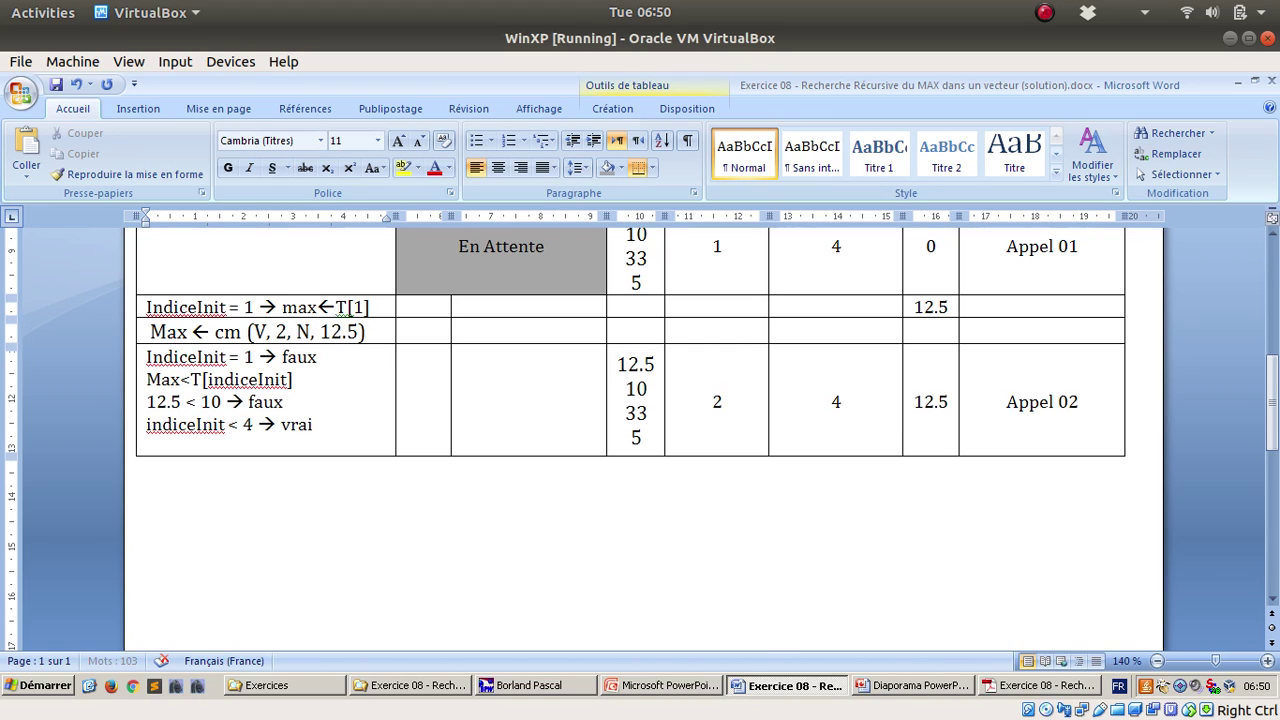
Check the recursive call in the algorithm slide and copy the line "Max ← cm (V, 2, N, 12.5)" to the end of the Appel 02 Instruction cell.
key("alt+Tab")
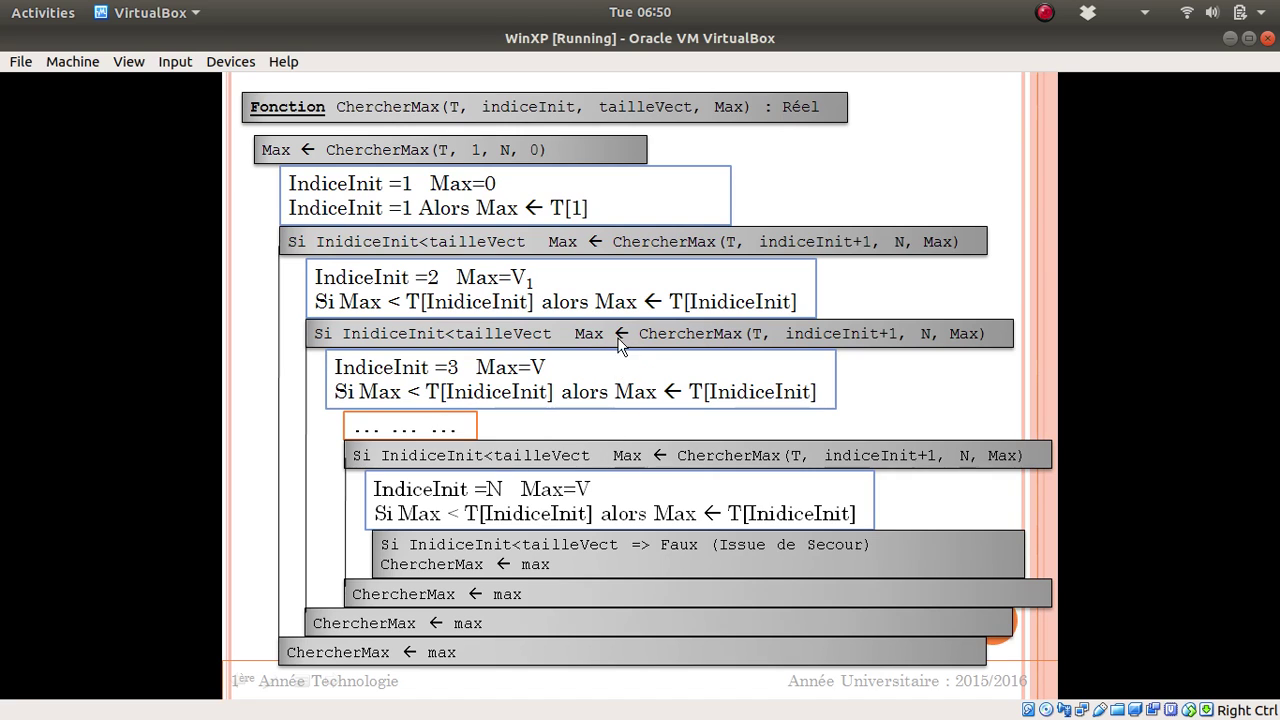
key("alt+Tab")
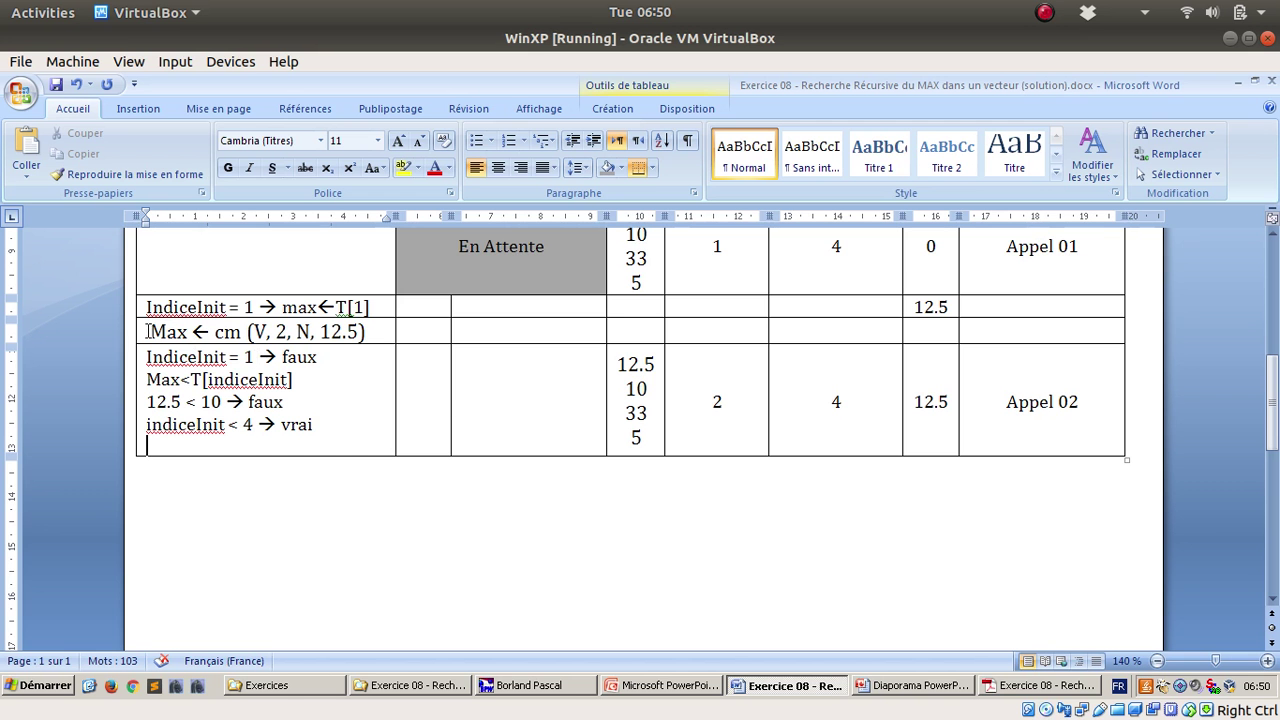
left_click_drag(148, 331, 380, 330)
key("ctrl+c")
left_click(317, 428)
key("Return")
key("ctrl+v")
Compare the copied call with the slide and set its index argument to 3 in the Appel 02 Instruction cell.
key("alt+Tab")
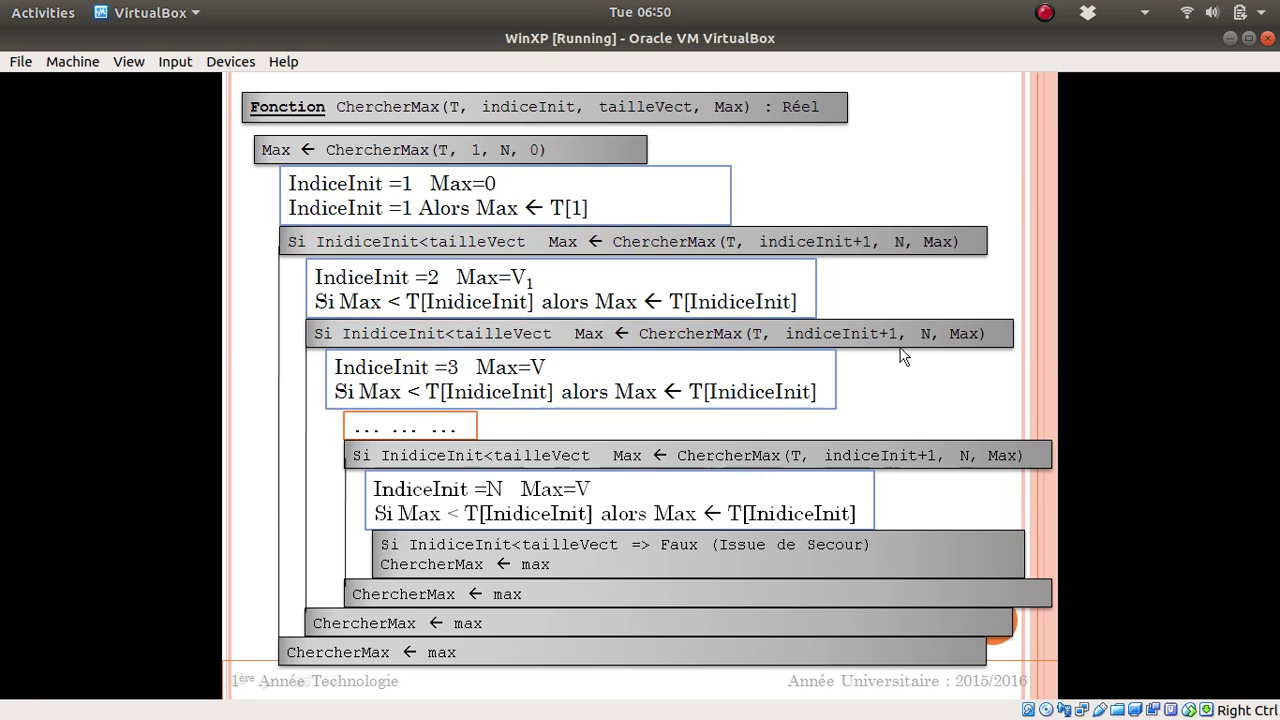
key("alt+Tab")
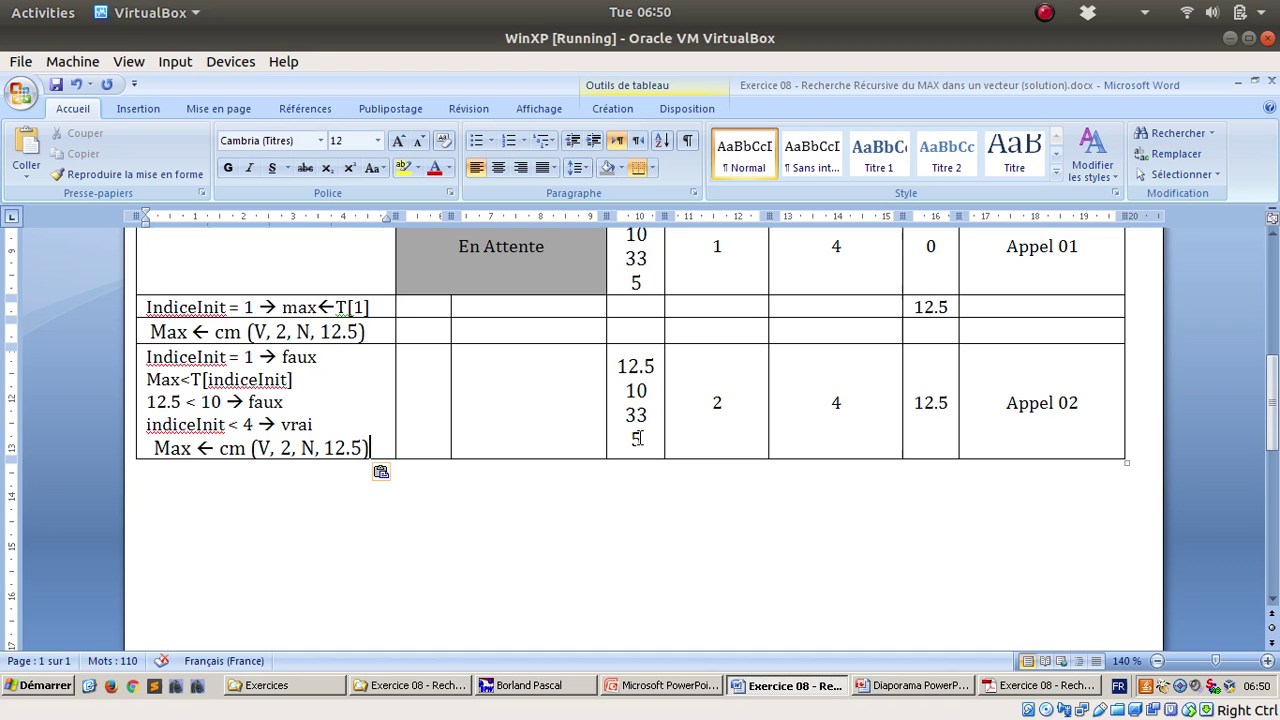
left_click(283, 447)
key("shift+Right")
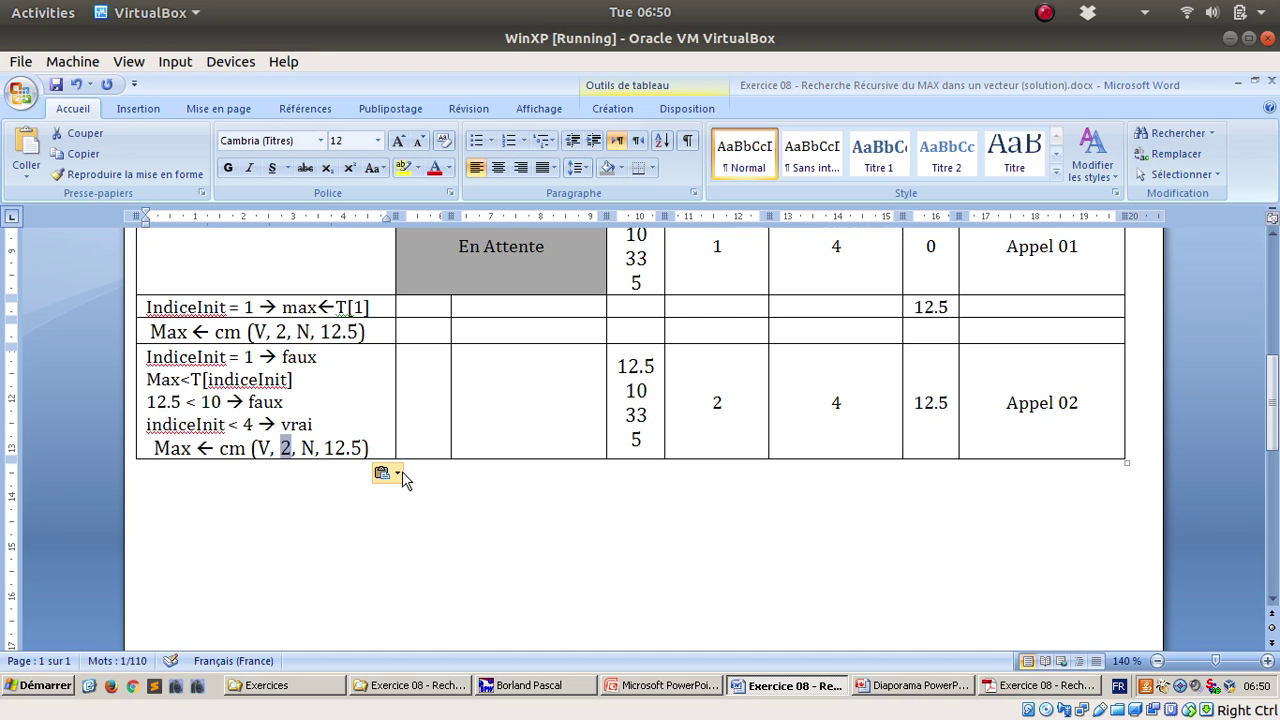
type("3")
left_click_drag(322, 447, 348, 451)
Add a new row at the end of the table and enter "Appel 03" in its ChercherMax cell.
key("Tab")
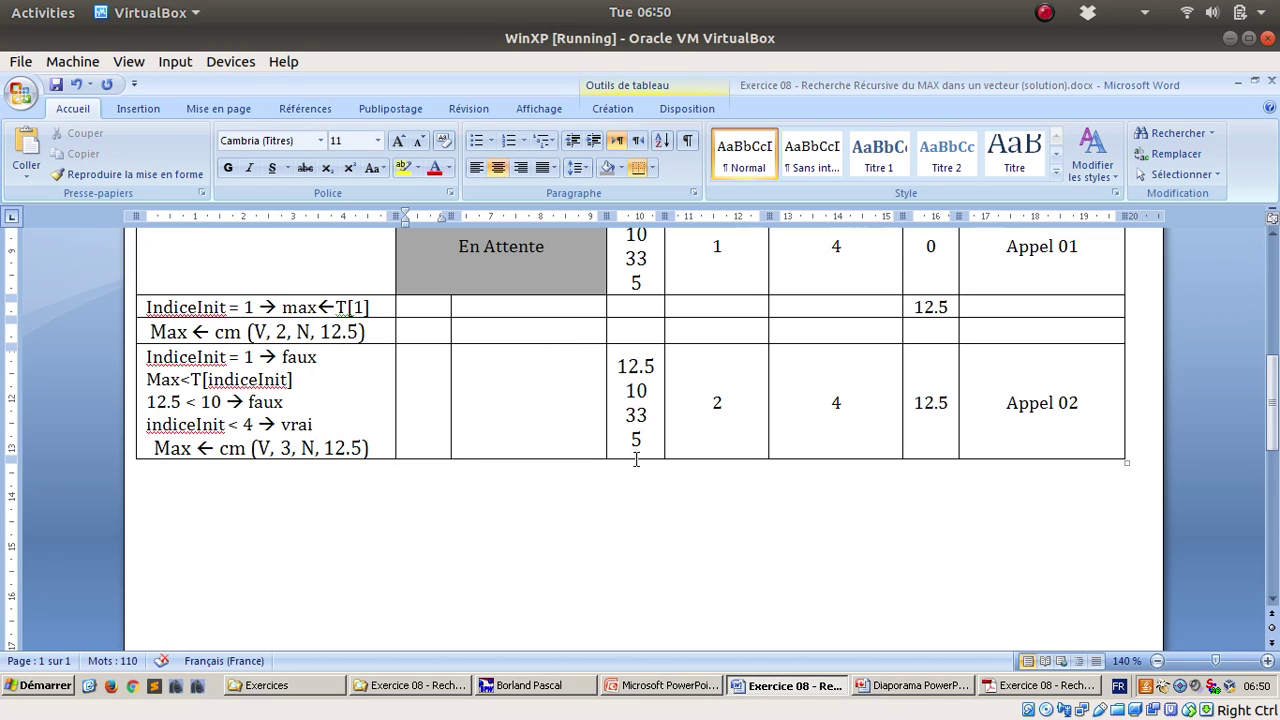
left_click(1049, 446)
key("Tab")
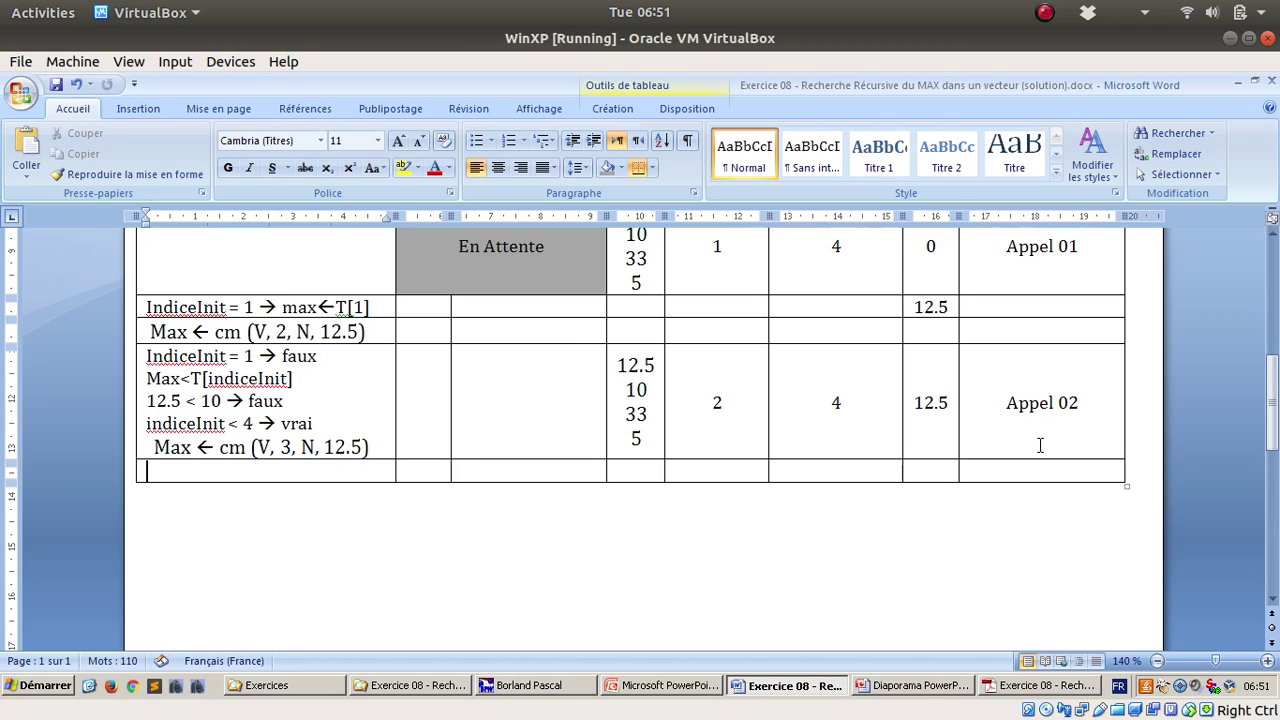
left_click(1000, 468)
type("A")
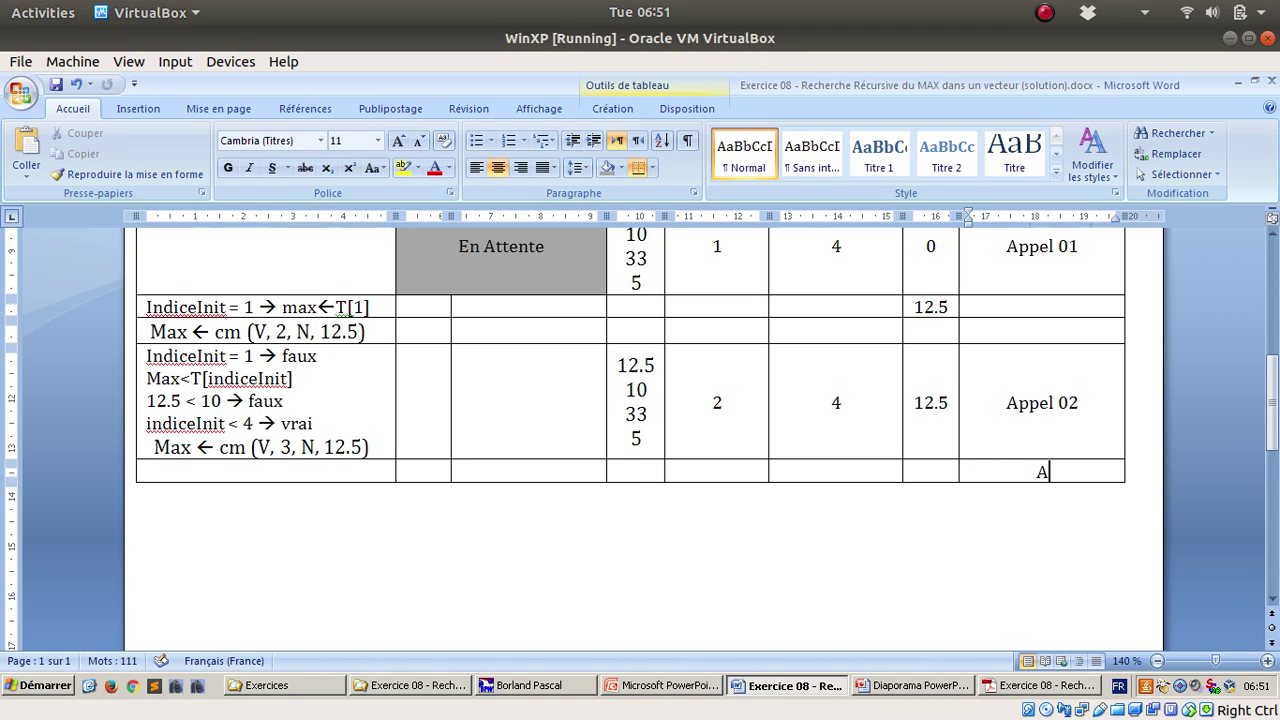
type("ppel 03")
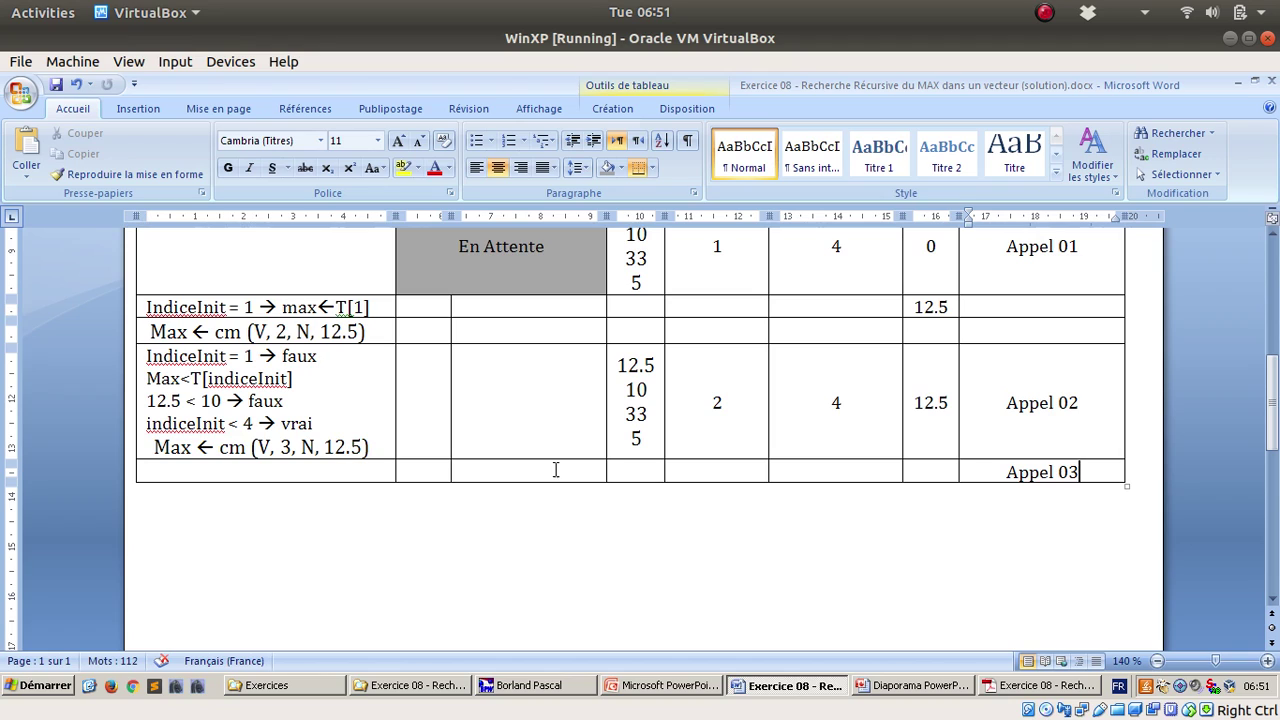
Copy the vector values 12.5, 10, 33, 5 from the Appel 02 row into the T cell of the Appel 03 row.
left_click(646, 473)
left_click_drag(621, 366, 648, 445)
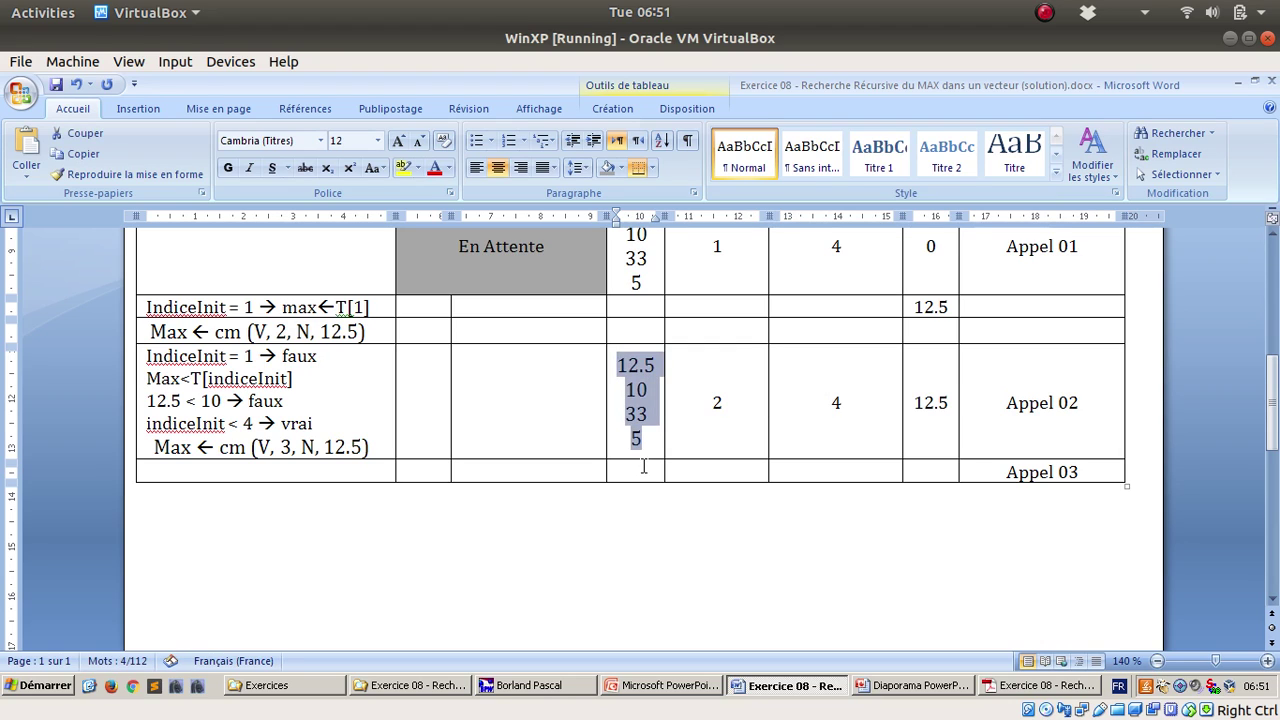
left_click(650, 468)
key("ctrl+v")
Fill the Appel 03 row with indiceInit 3, tailleVecteur 4 and Max 12.5.
left_click(719, 472)
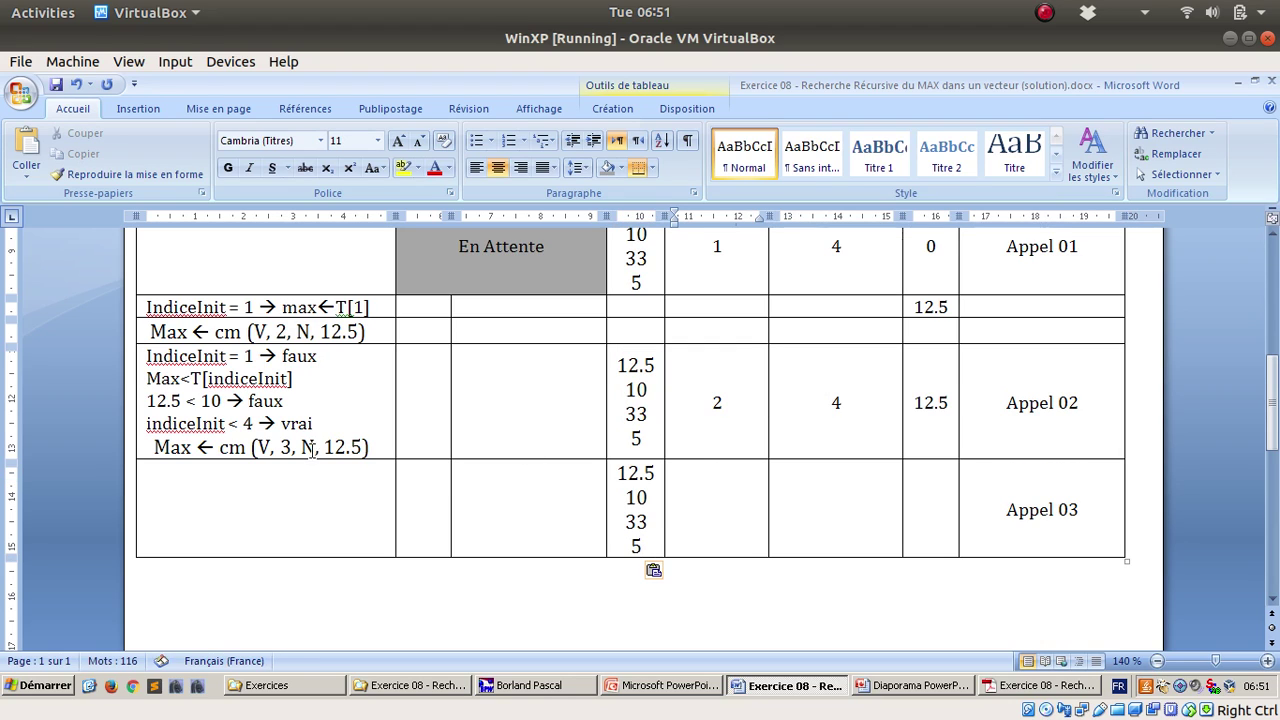
type("3")
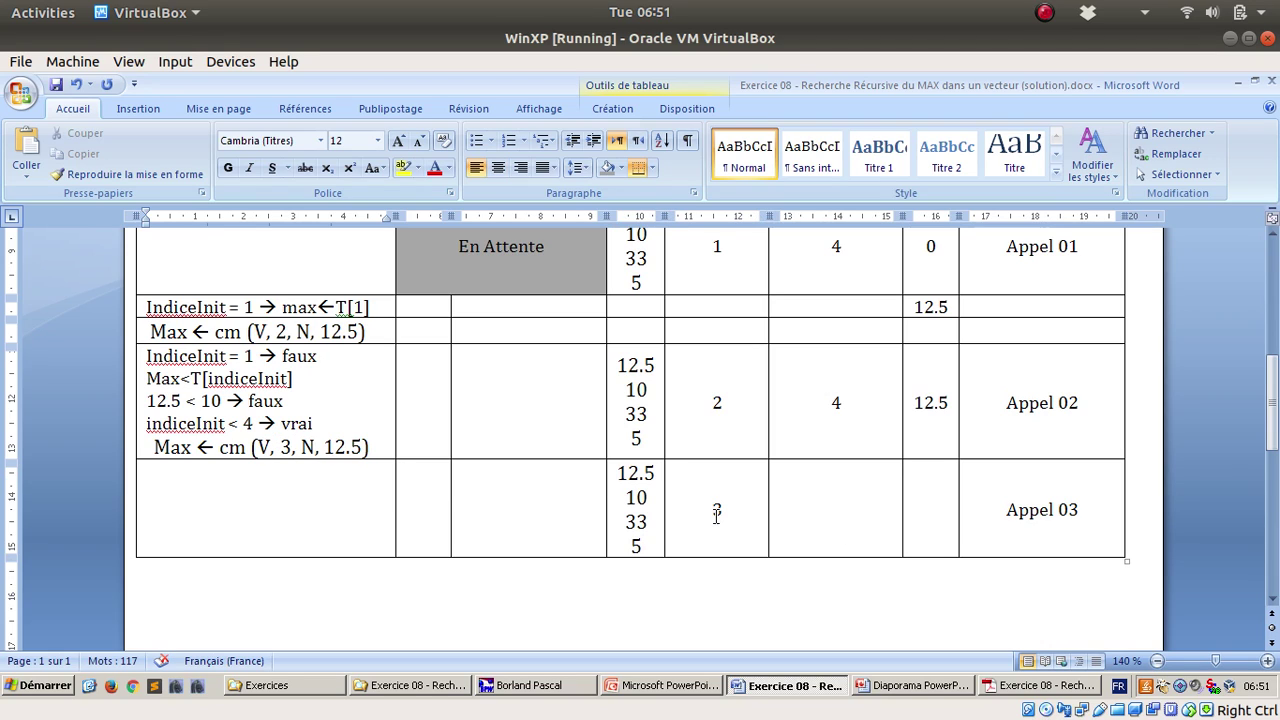
left_click(793, 505)
type("4")
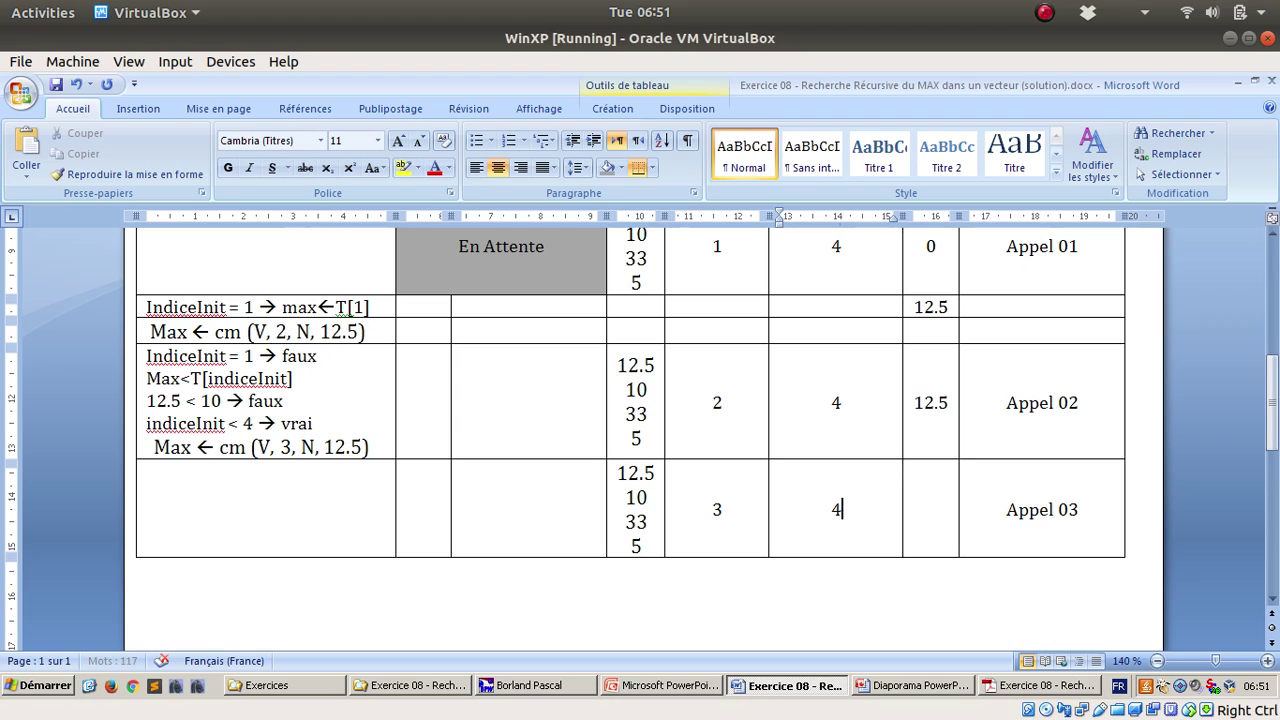
left_click(925, 511)
type("12.5")
Copy the line "IndiceInit = 1 → faux" from the Appel 02 row into the Appel 03 Instruction cell.
left_click(282, 480)
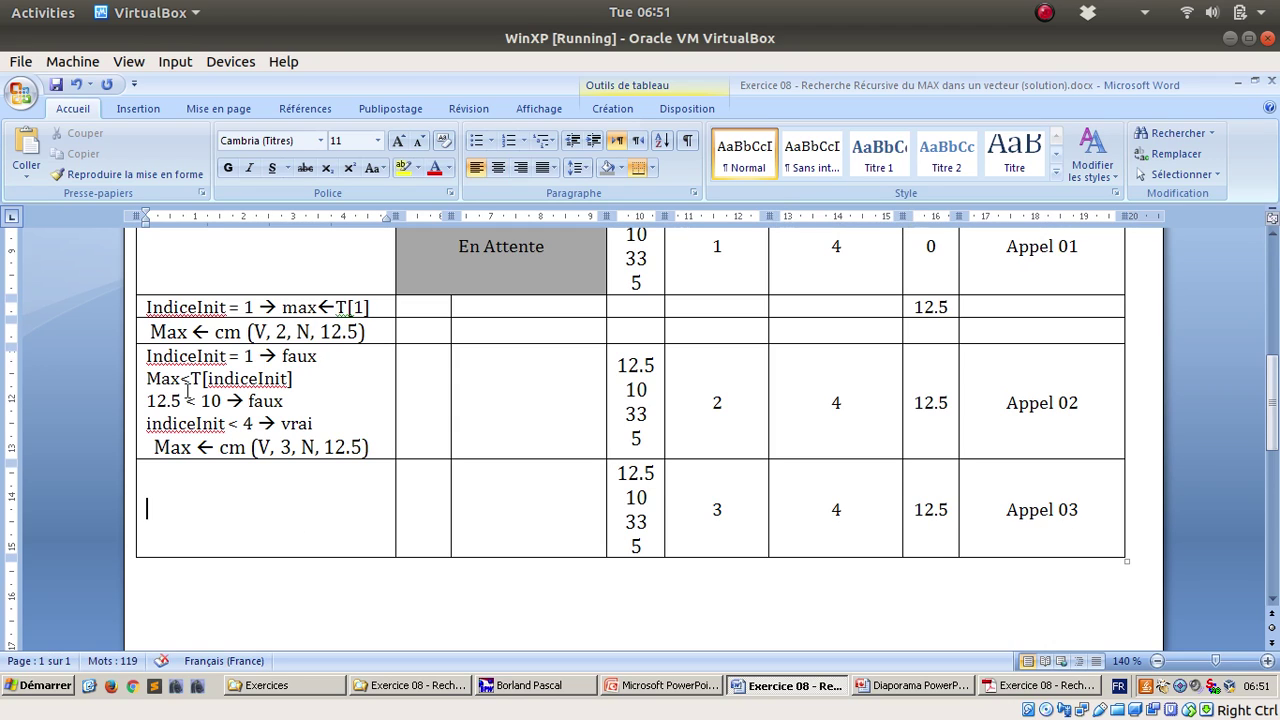
left_click(147, 358)
left_click(148, 357)
left_click_drag(148, 357, 302, 362)
left_click(149, 500)
key("ctrl+v")
key("Return")
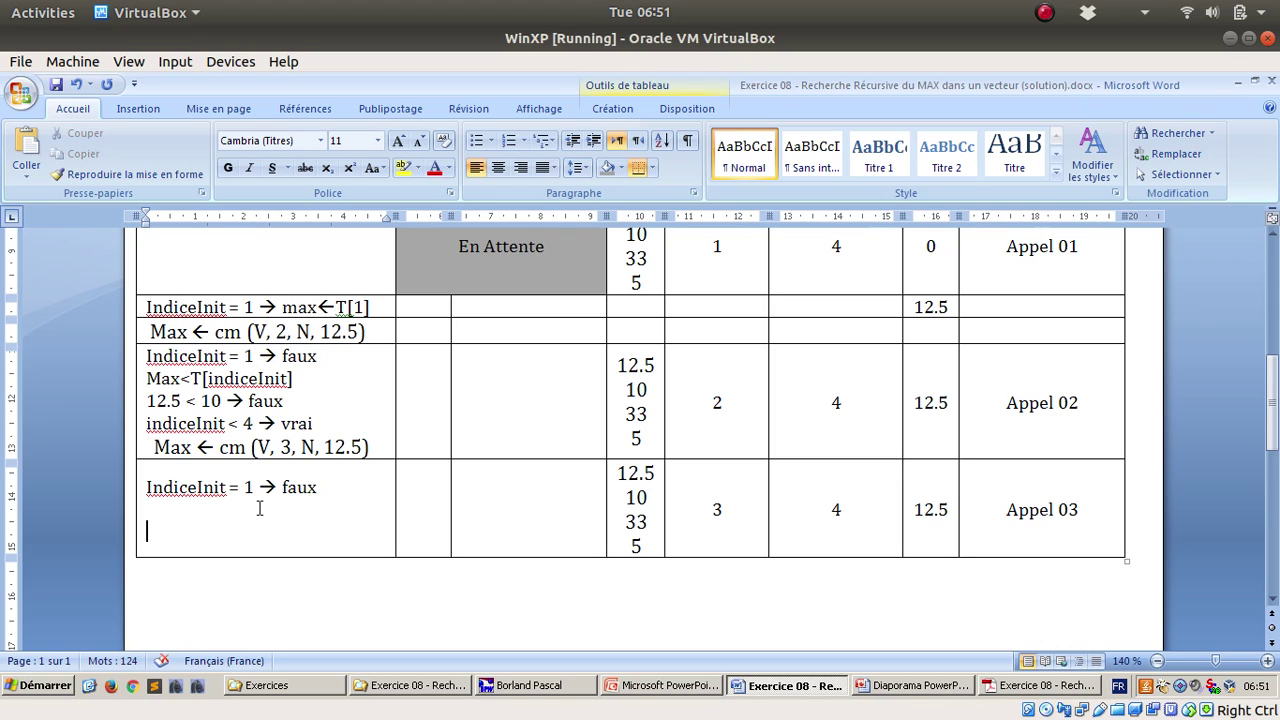
Copy the line "Max<T[indiceInit]" below the first condition in the Appel 03 Instruction cell and go to the line below it.
left_click_drag(149, 377, 296, 392)
key("ctrl+c")
left_click(166, 515)
key("ctrl+v")
key("Left")
key("Left")
key("Left")
key("Left")
key("Left")
key("Left")
key("Left")
key("Left")
key("Left")
key("Left")
key("Left")
key("Left")
key("Left")
key("Left")
left_click(192, 522)
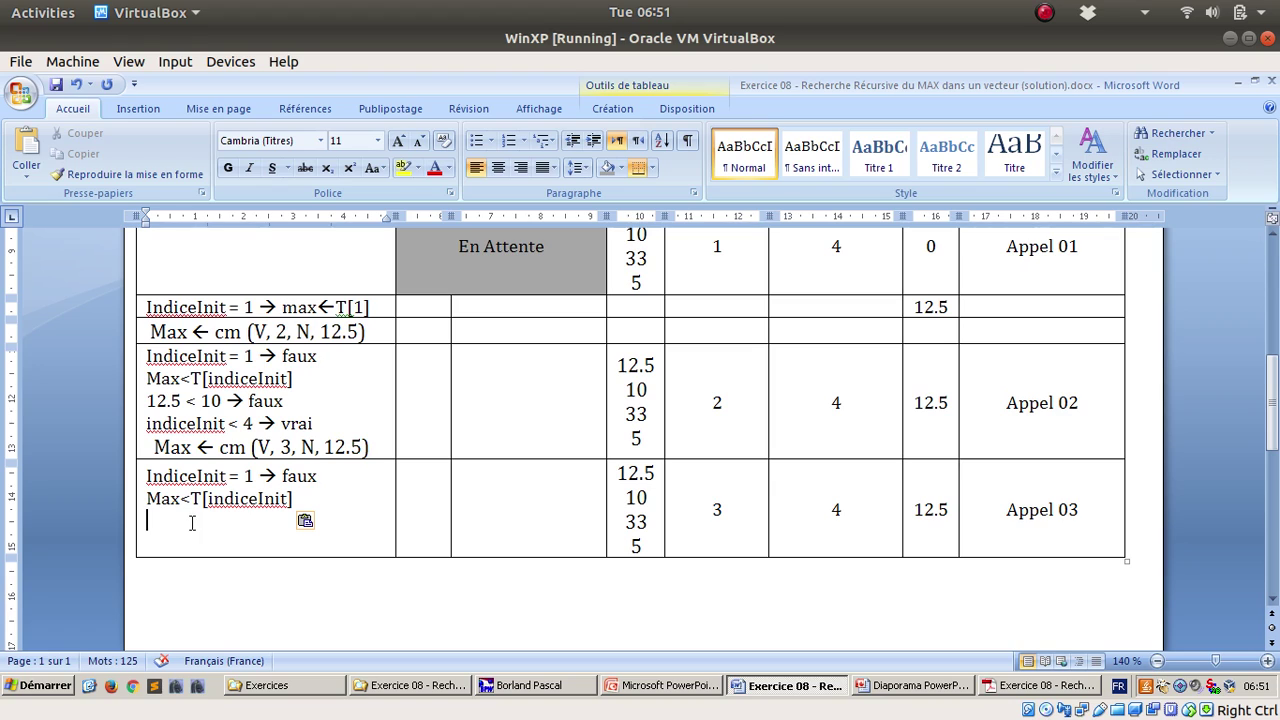
Add the evaluated comparison "12.5<33 → Vrai" below the Max<T[indiceInit] line of the Appel 03 row.
type("12.5")
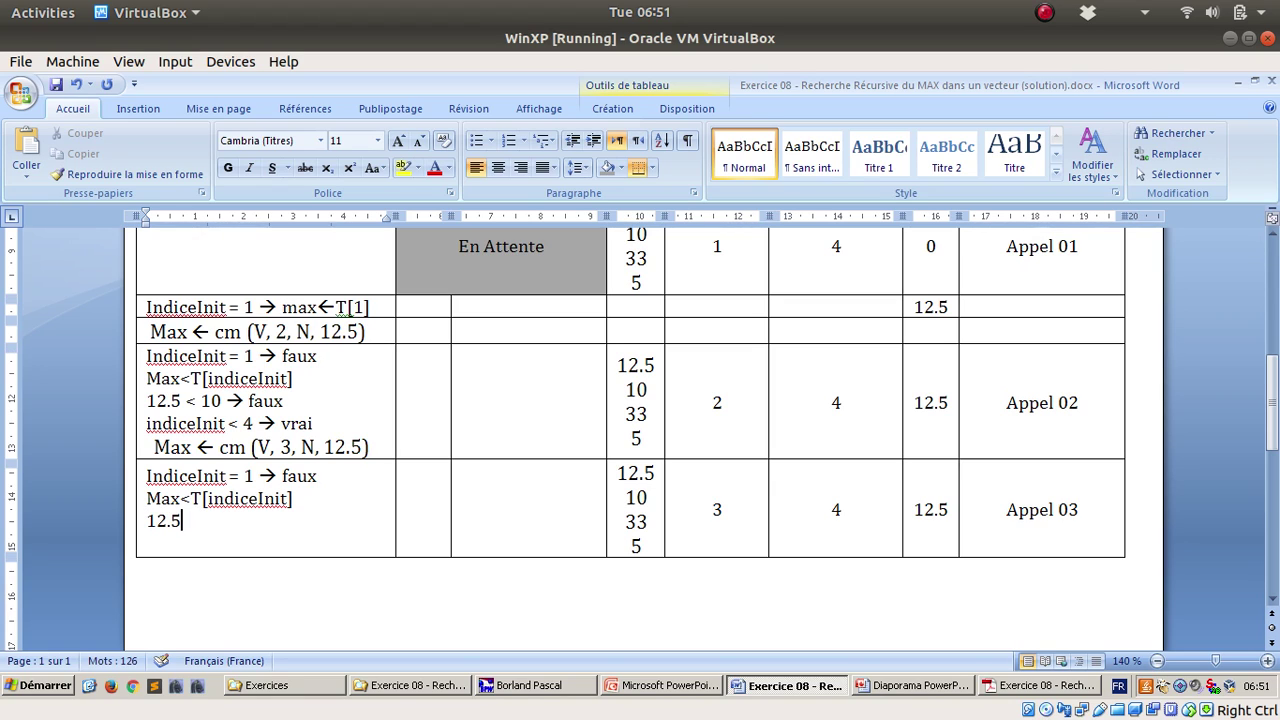
type("<")
left_click(724, 512)
left_click(634, 478)
left_click(185, 519)
type("<33 -->Vrais")
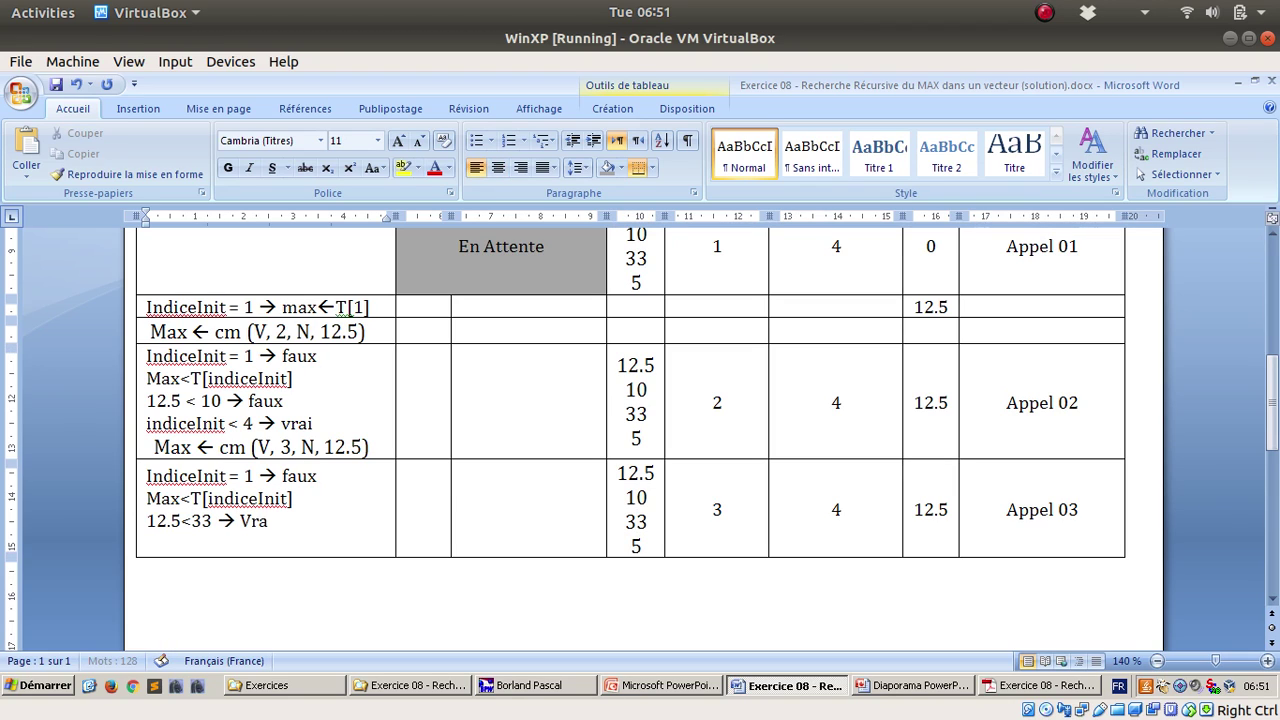
key("BackSpace")
Check the assignment in the slide, append "Max←33" to the comparison line and set the Appel 03 Max cell to 33.
key("alt+Tab")
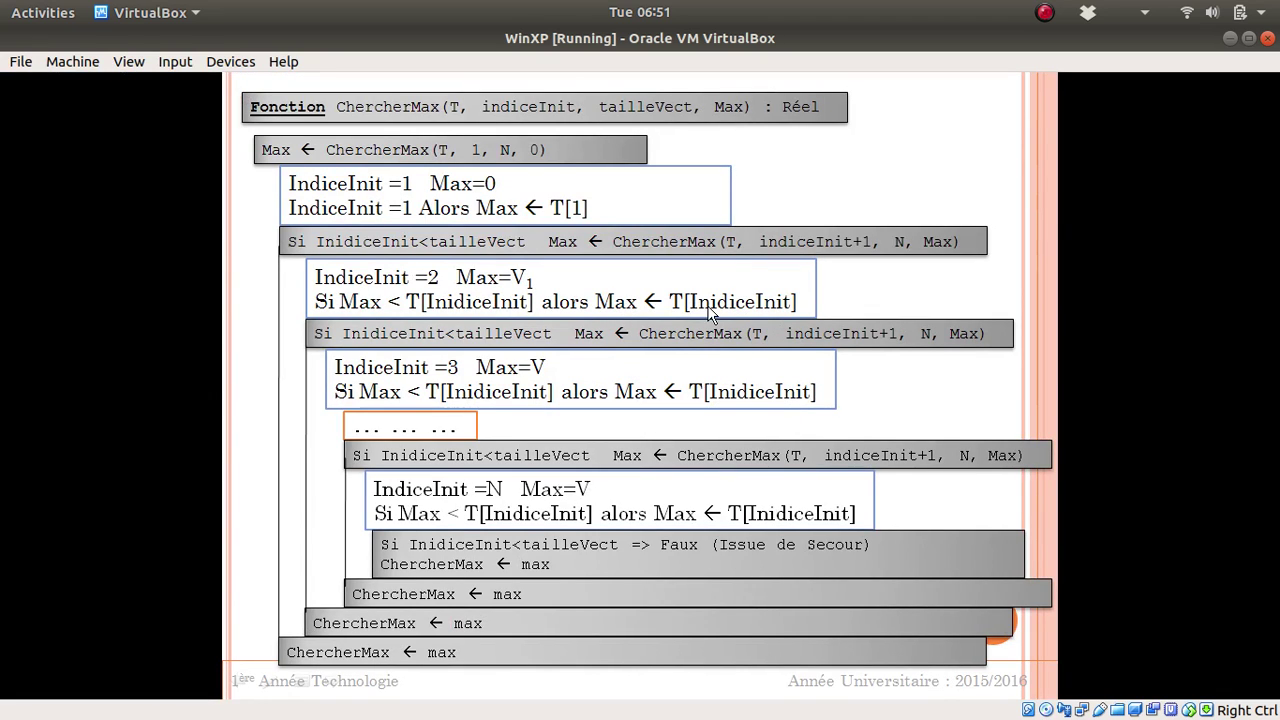
key("alt+Tab")
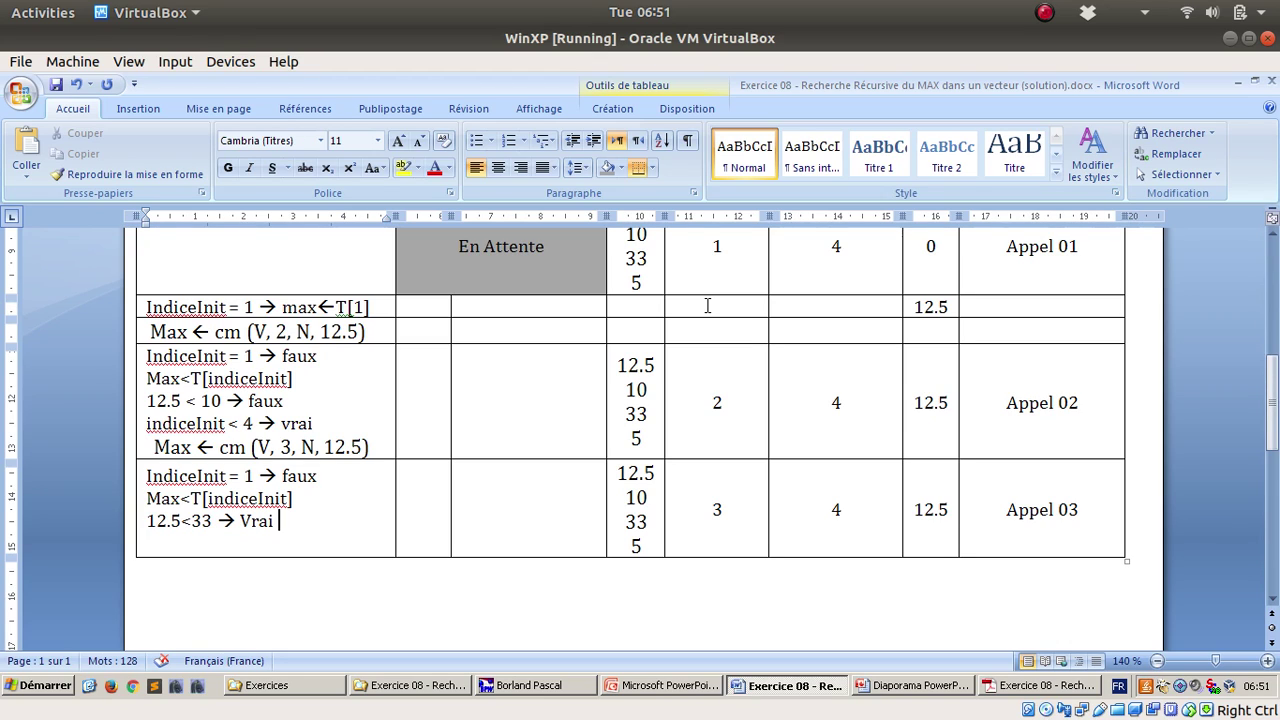
type("Max←33")
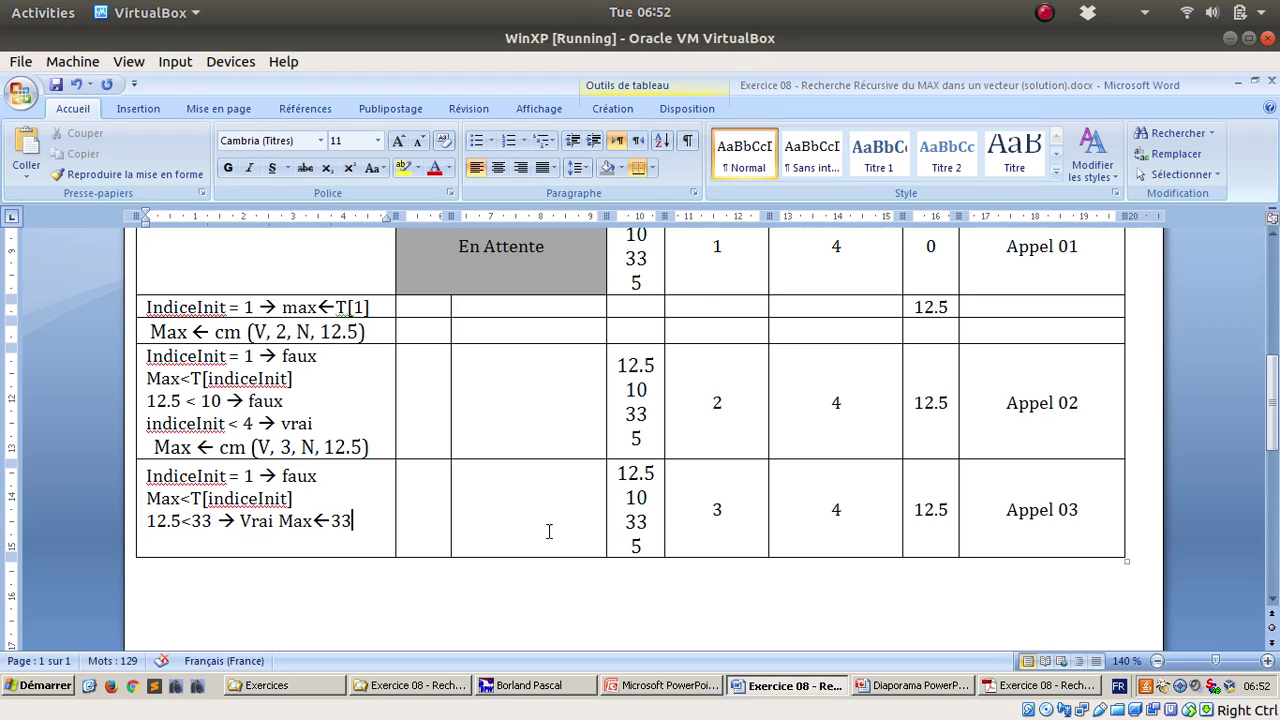
double_click(934, 509)
type("33")
Copy the line "indiceInit < 4 → vrai" from the Appel 02 row below the Max←33 assignment in the Appel 03 Instruction cell.
left_click(360, 521)
key("Return")
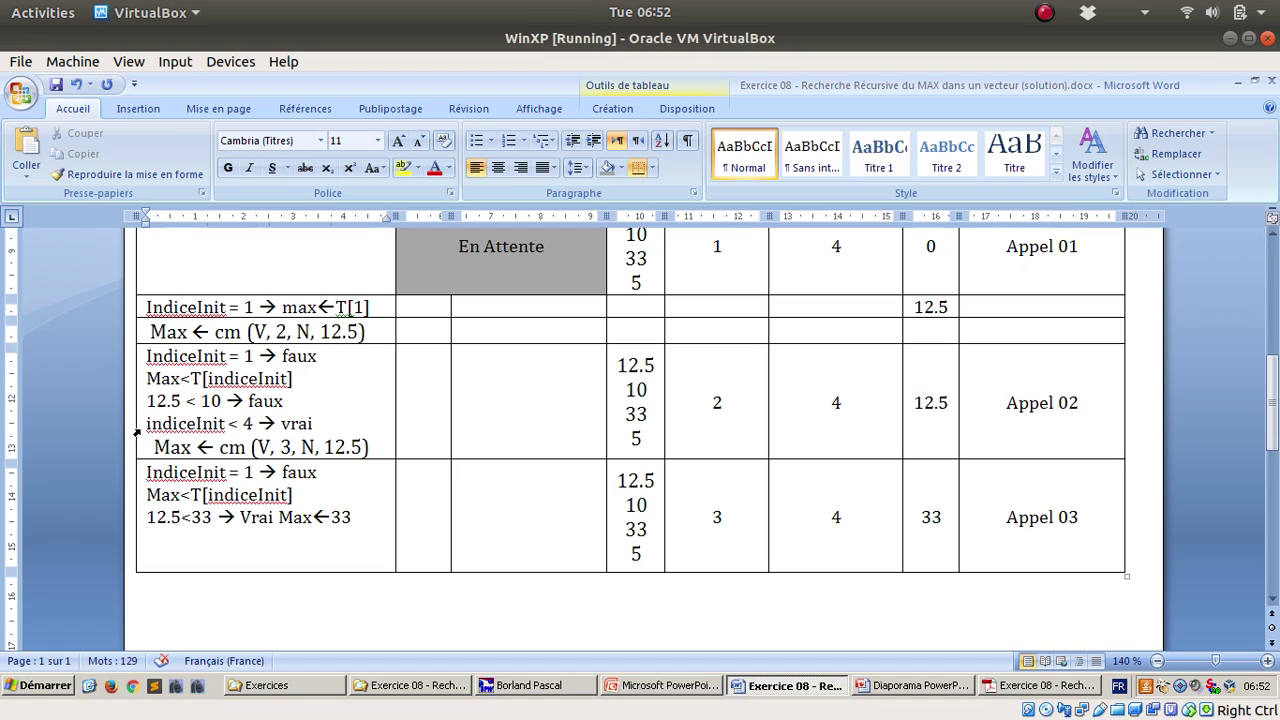
left_click_drag(147, 424, 322, 424)
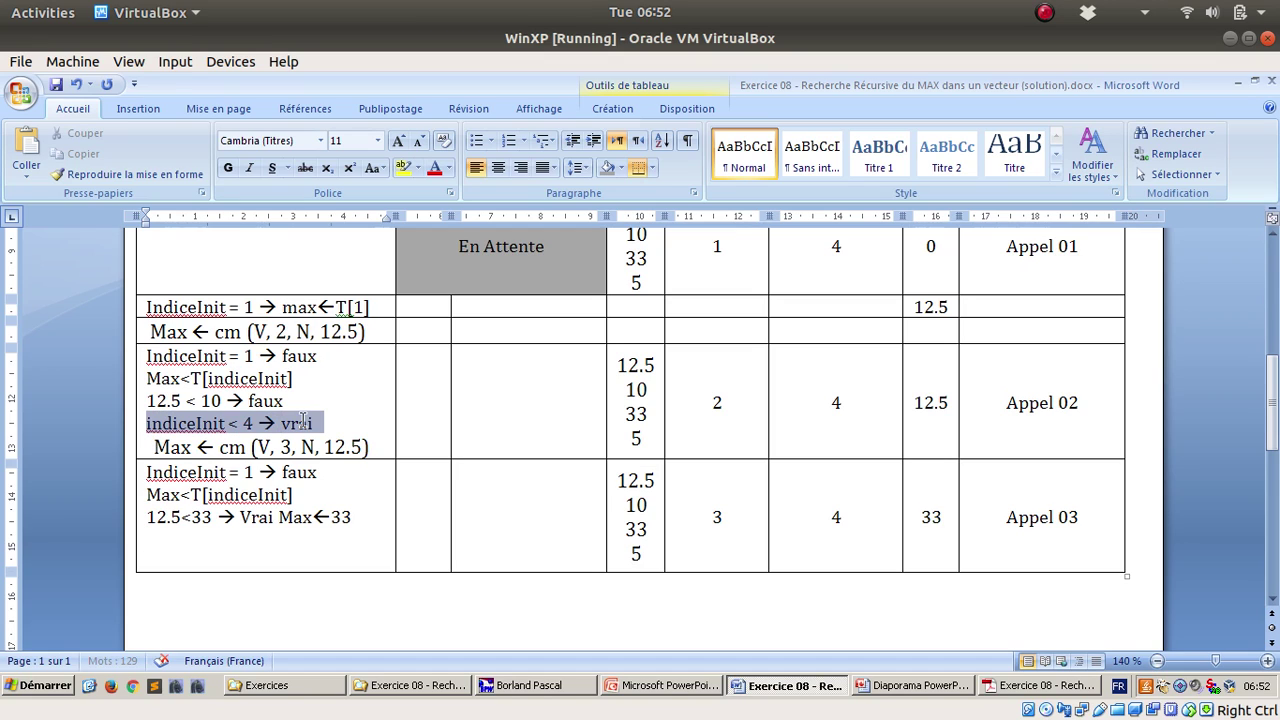
left_click(200, 545)
key("ctrl+v")
key("BackSpace")
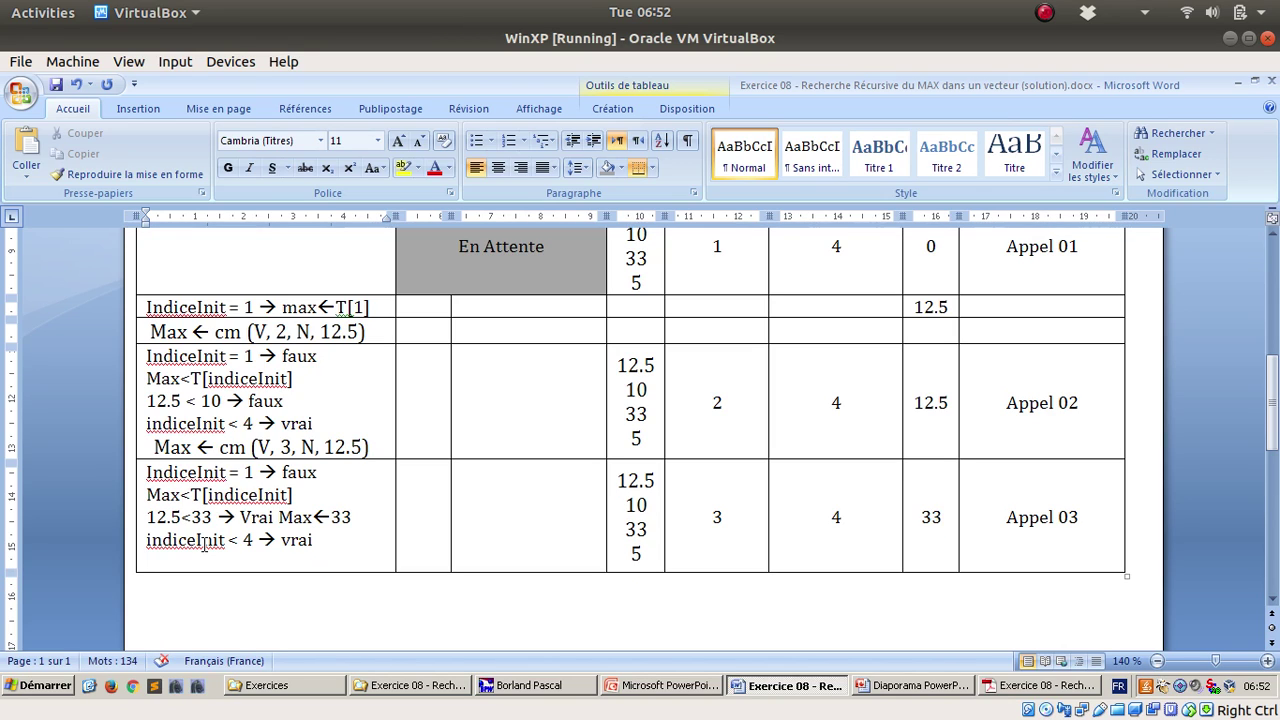
Copy the call "Max ← cm (V, 3, N, 12.5)" to the last line of the Appel 03 Instruction cell and indent it by a space.
left_click(724, 514)
left_click(283, 564)
left_click_drag(157, 447, 371, 447)
key("ctrl+c")
left_click(294, 560)
key("ctrl+v")
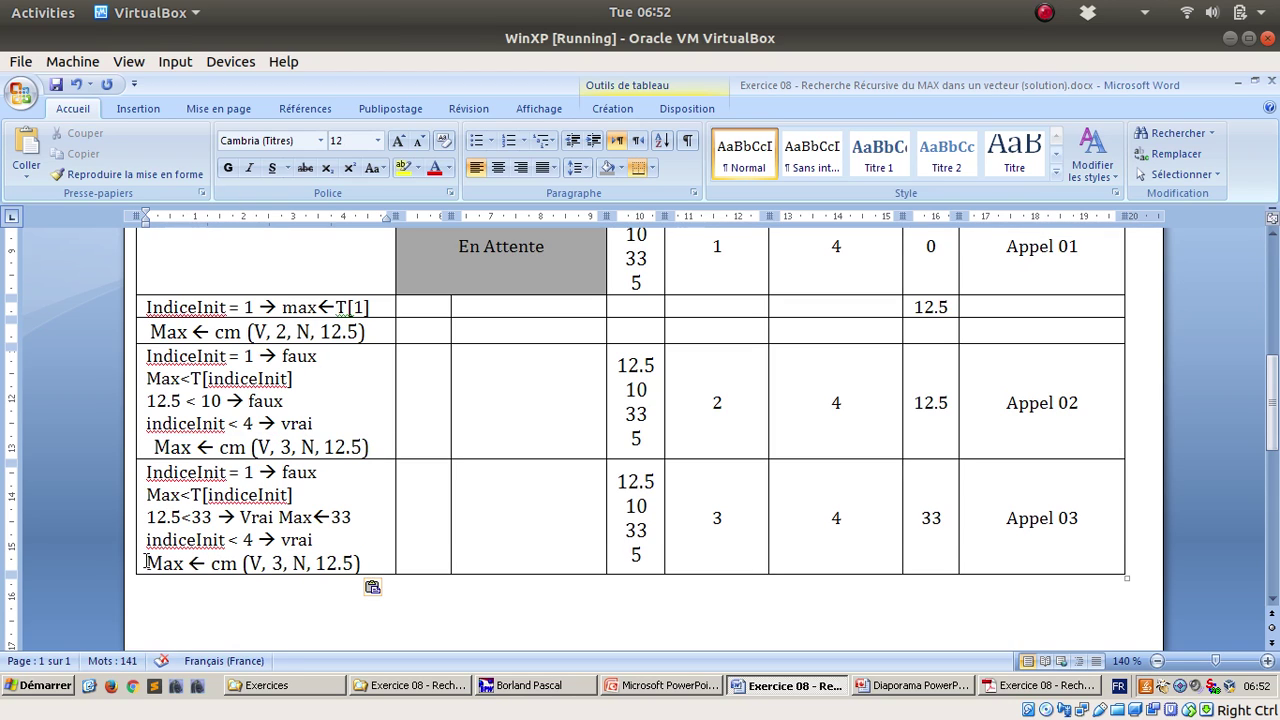
left_click(147, 562)
Check the call arguments in the slide and change the Appel 03 call to "Max ← cm (V, 4, N, 33)".
double_click(282, 563)
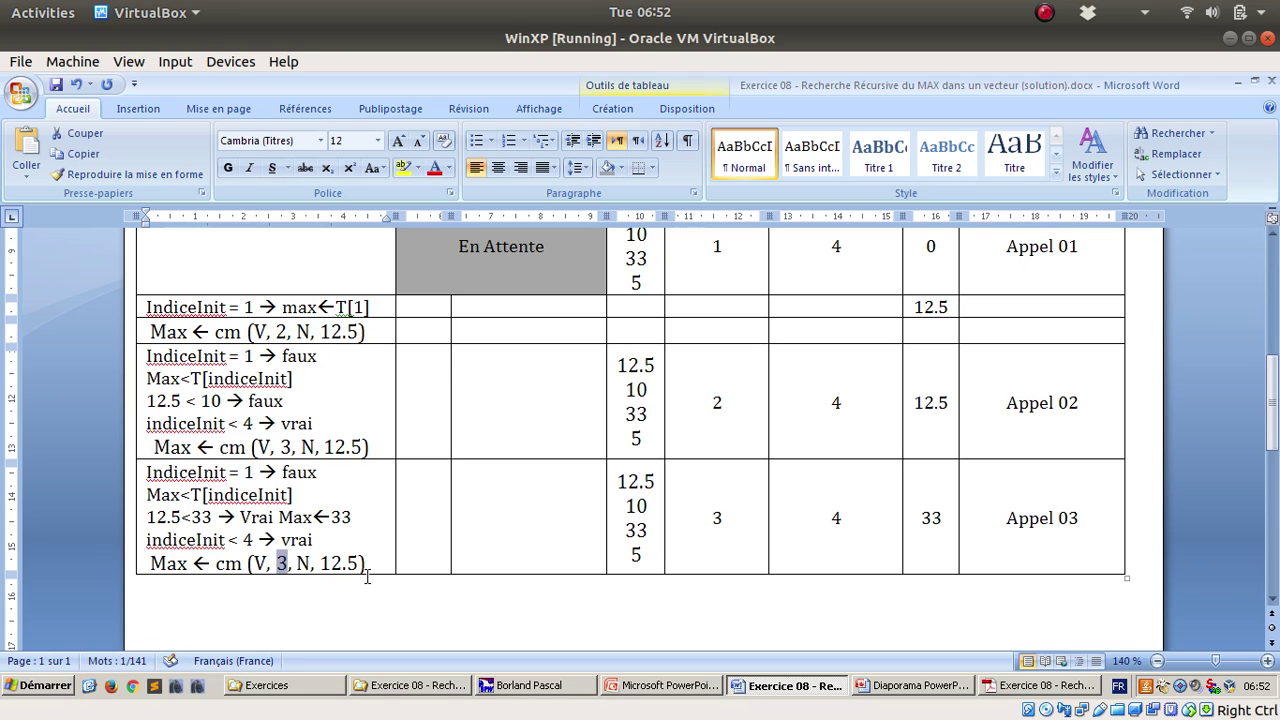
key("alt+Tab")
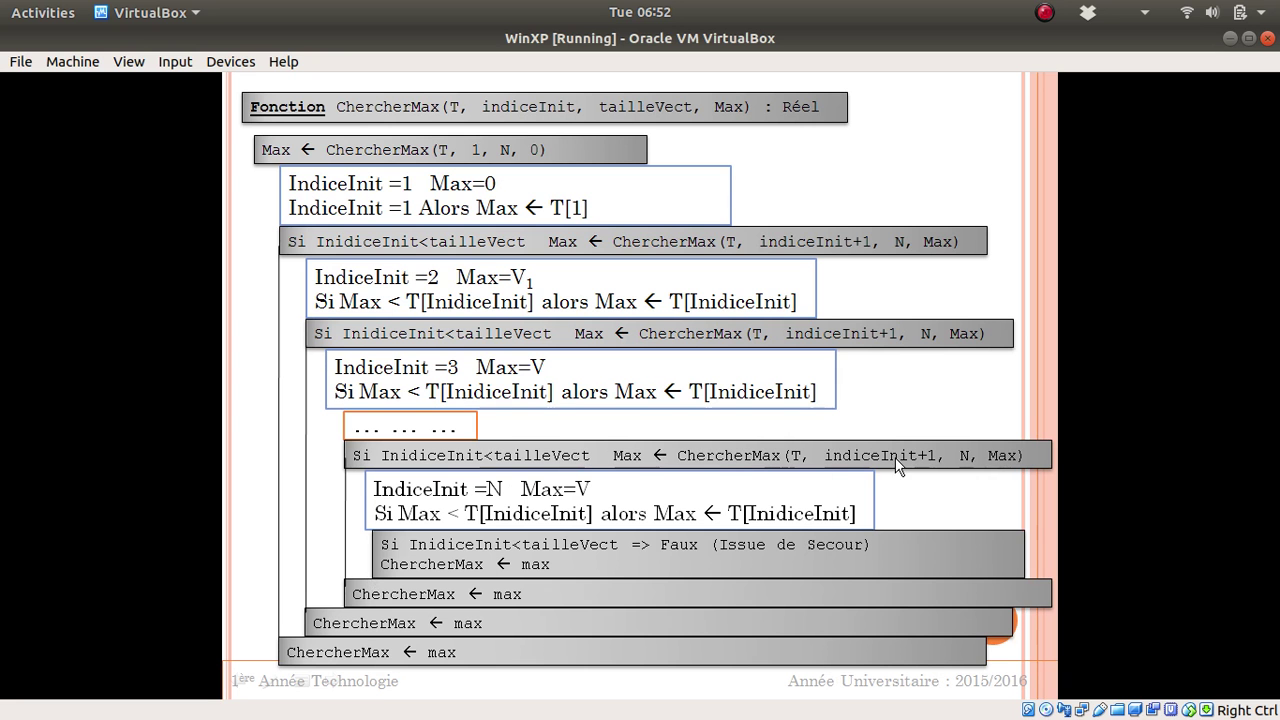
key("alt+Tab")
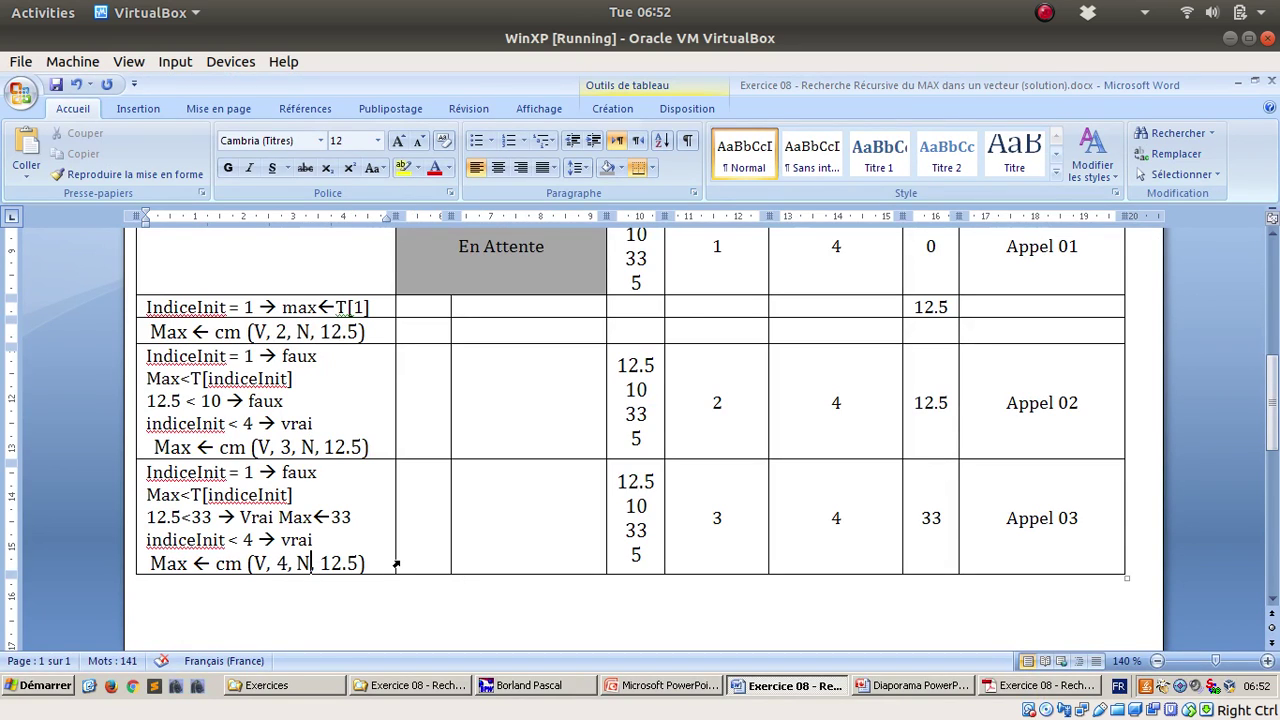
key("shift+Right")
key("shift+Right")
key("shift+Right")
key("shift+Right")
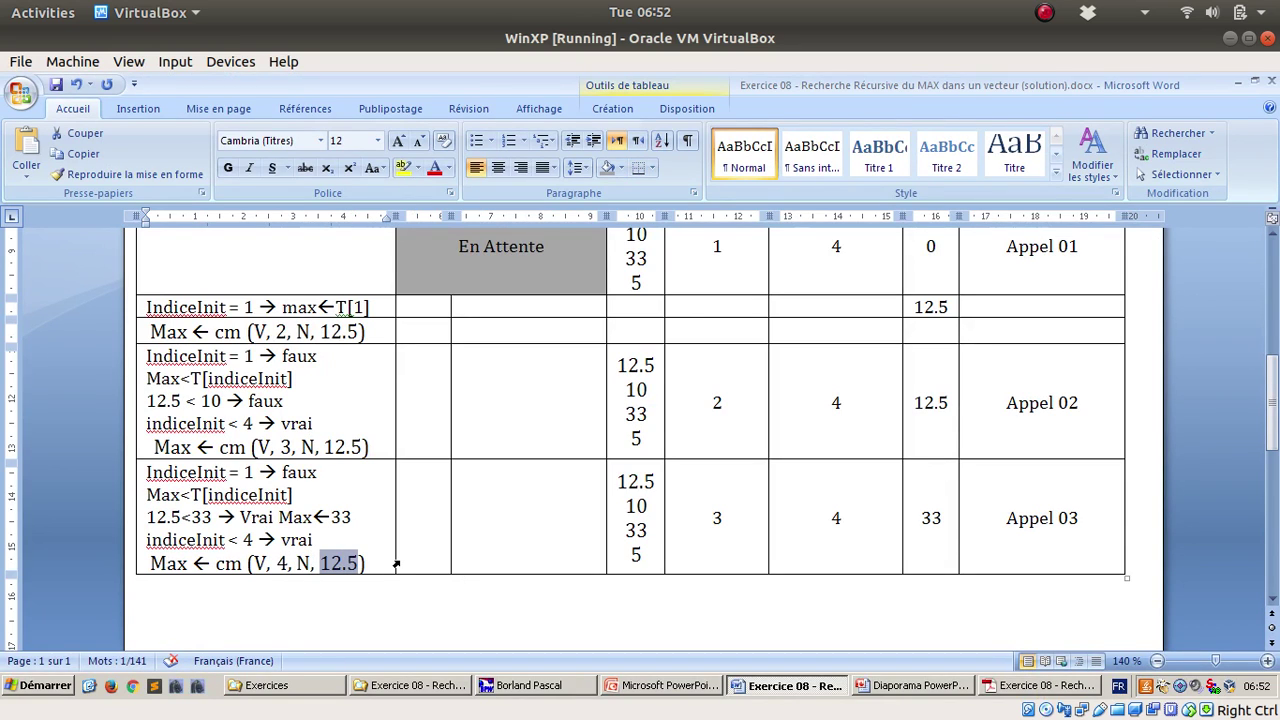
type("33")
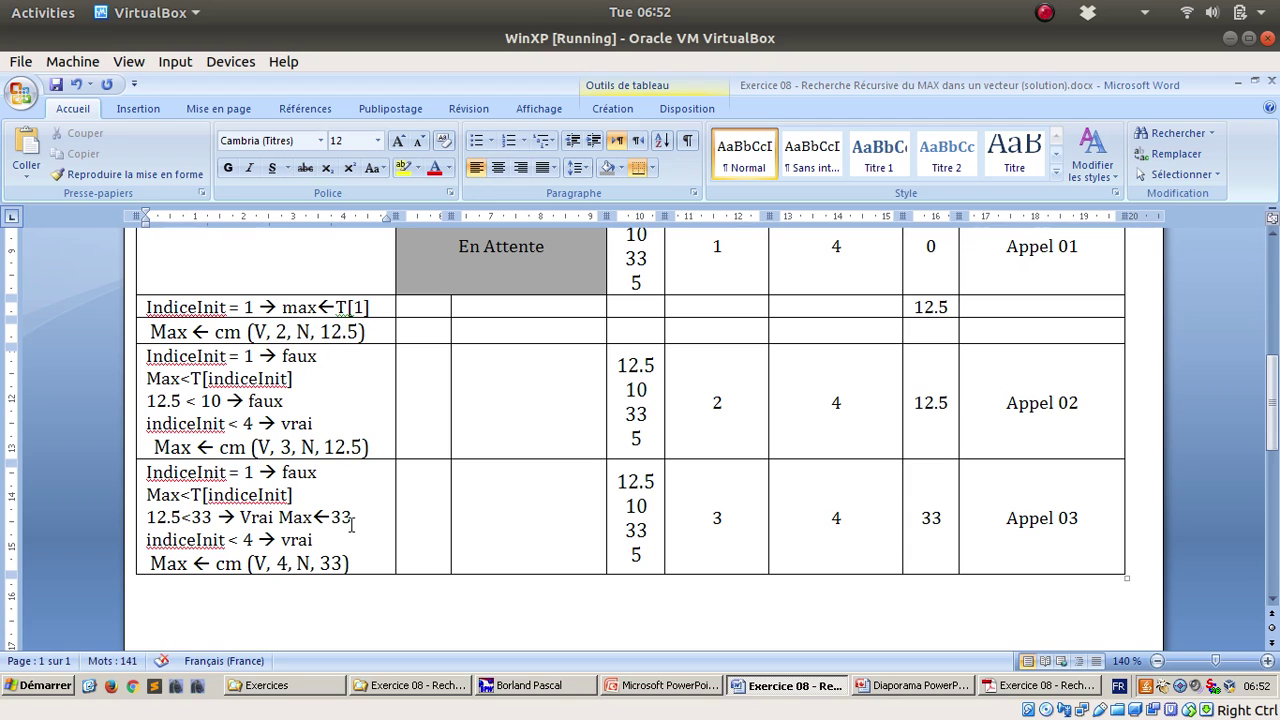
Review the example vector, add a new row at the end of the table and enter "Appel 04" in its ChercherMax cell.
left_click(940, 515)
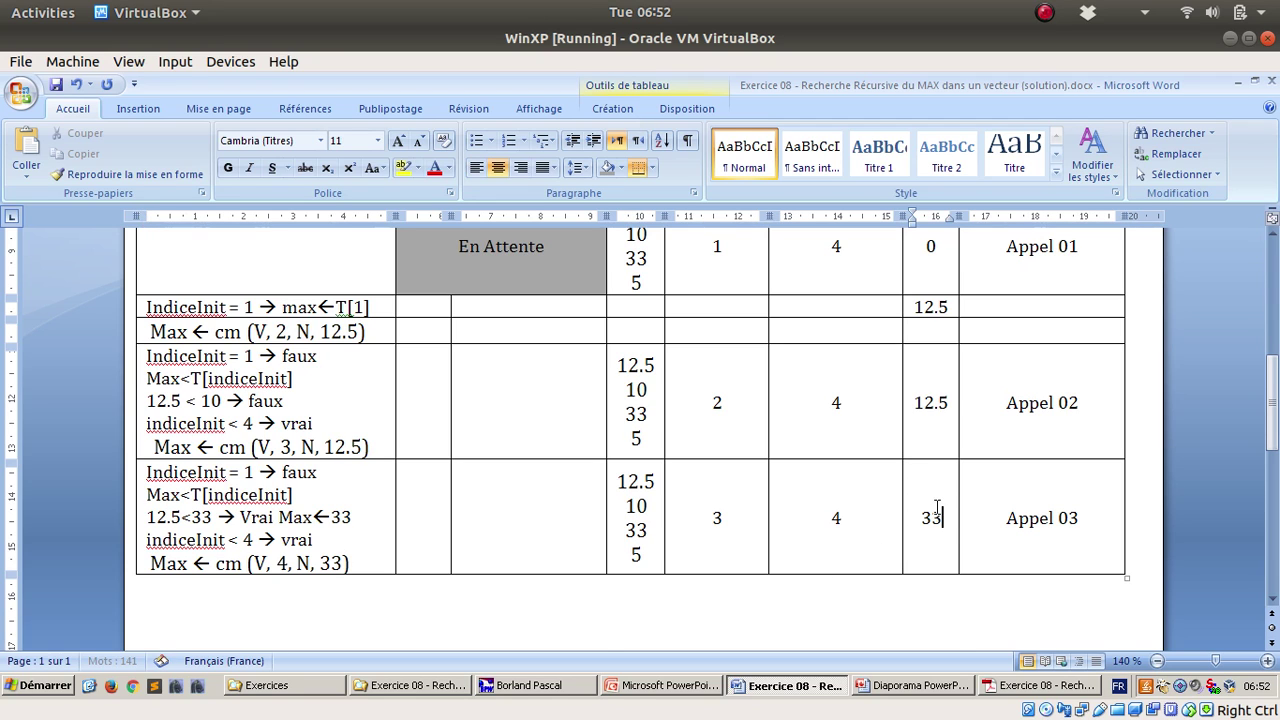
scroll(880, 515, "up", 5)
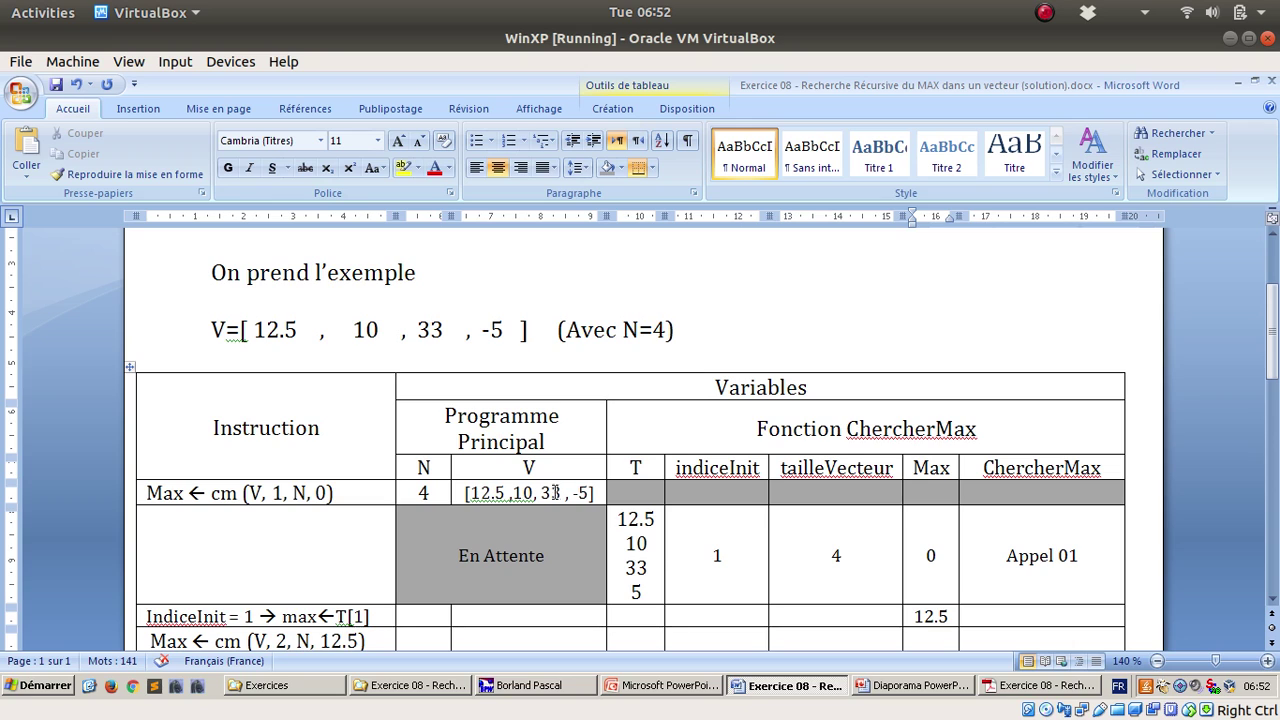
scroll(550, 490, "down", 10)
key("Tab")
key("Tab")
left_click(1006, 405)
type("Appel 04")
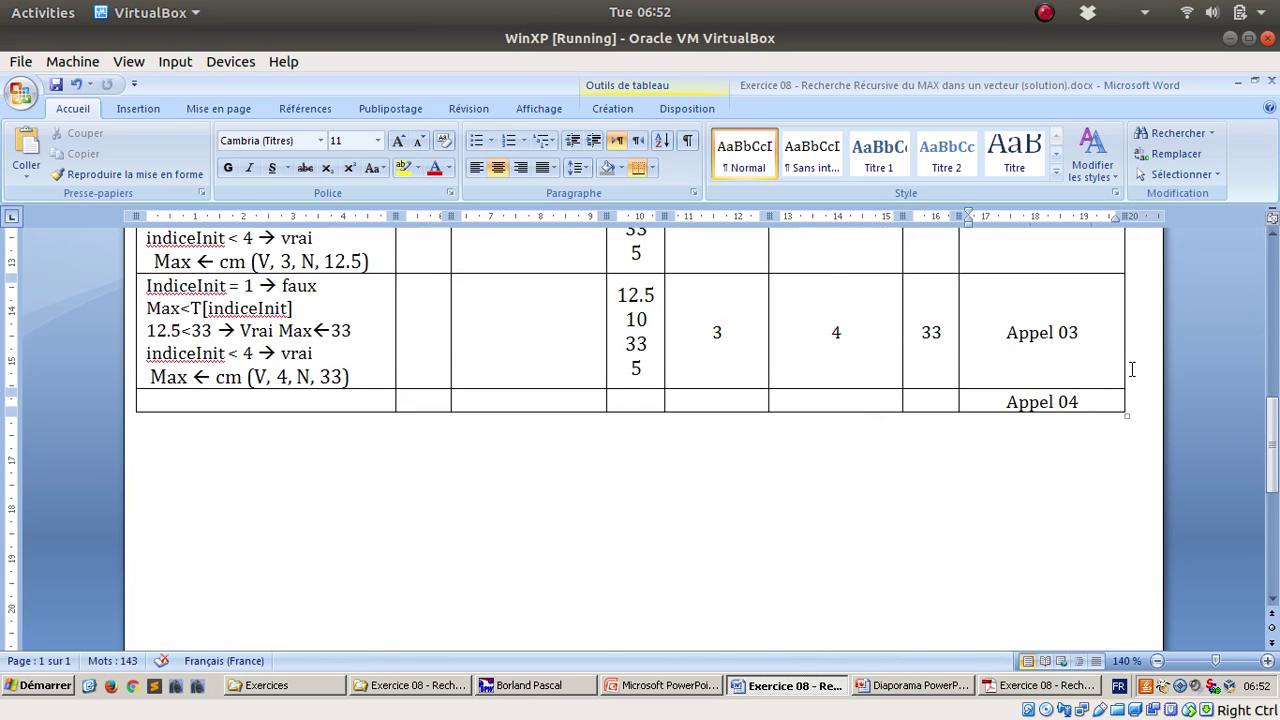
scroll(1100, 368, "up", 5)
scroll(1040, 420, "down", 3)
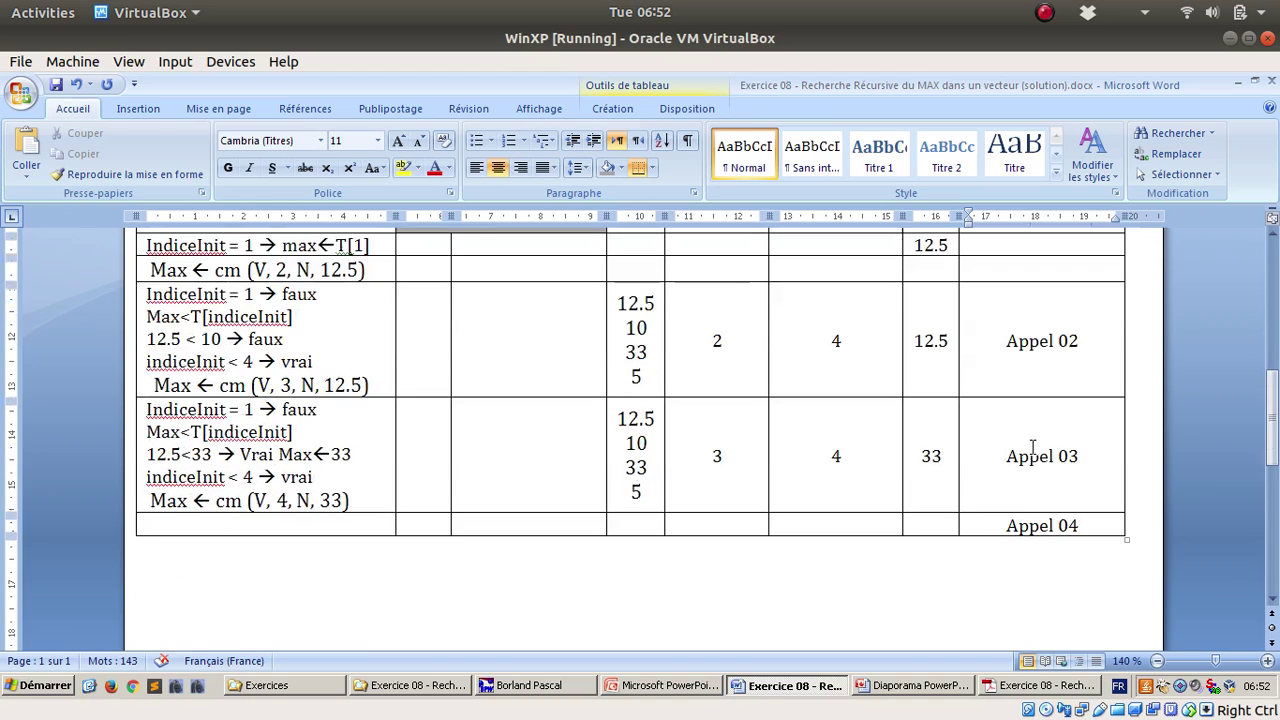
left_click(360, 523)
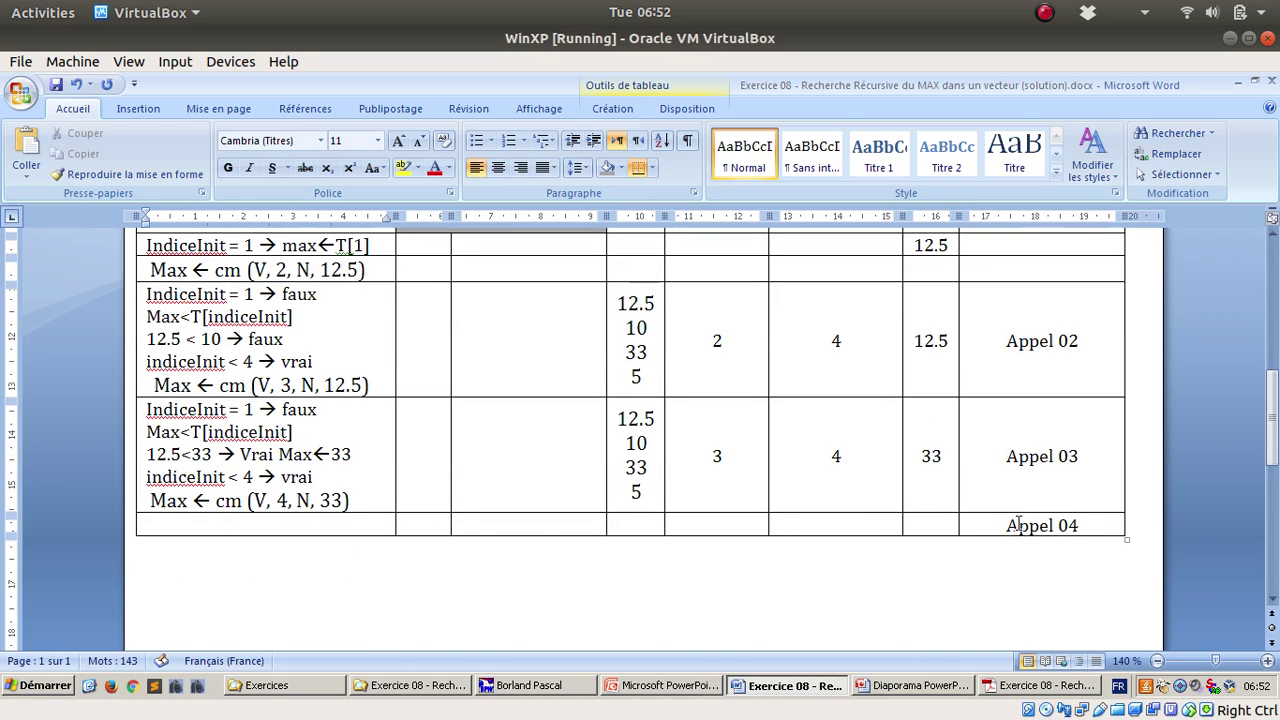
Copy the Appel 03 instruction lines into the Instruction cell of the Appel 04 row.
left_click(141, 410)
left_click(245, 526)
key("ctrl+v")
left_click(246, 526)
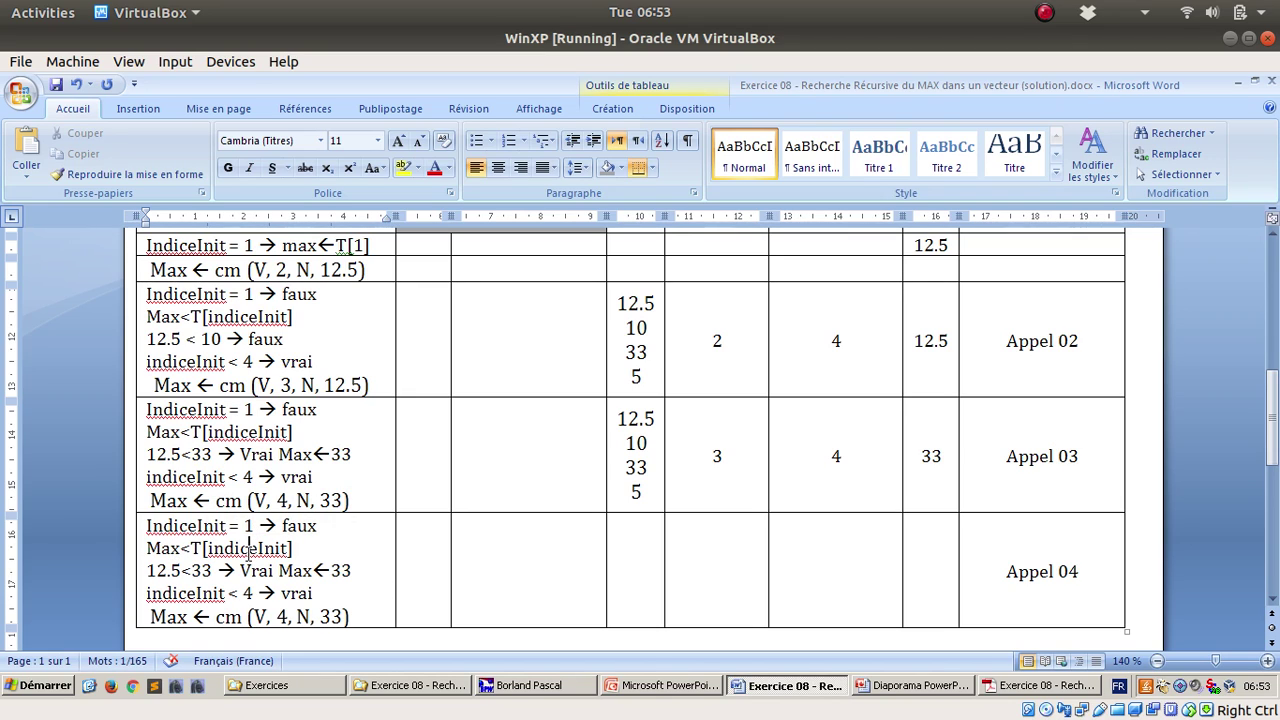
Change the comparison in the Appel 04 Instruction cell to "33<5".
left_click(176, 571)
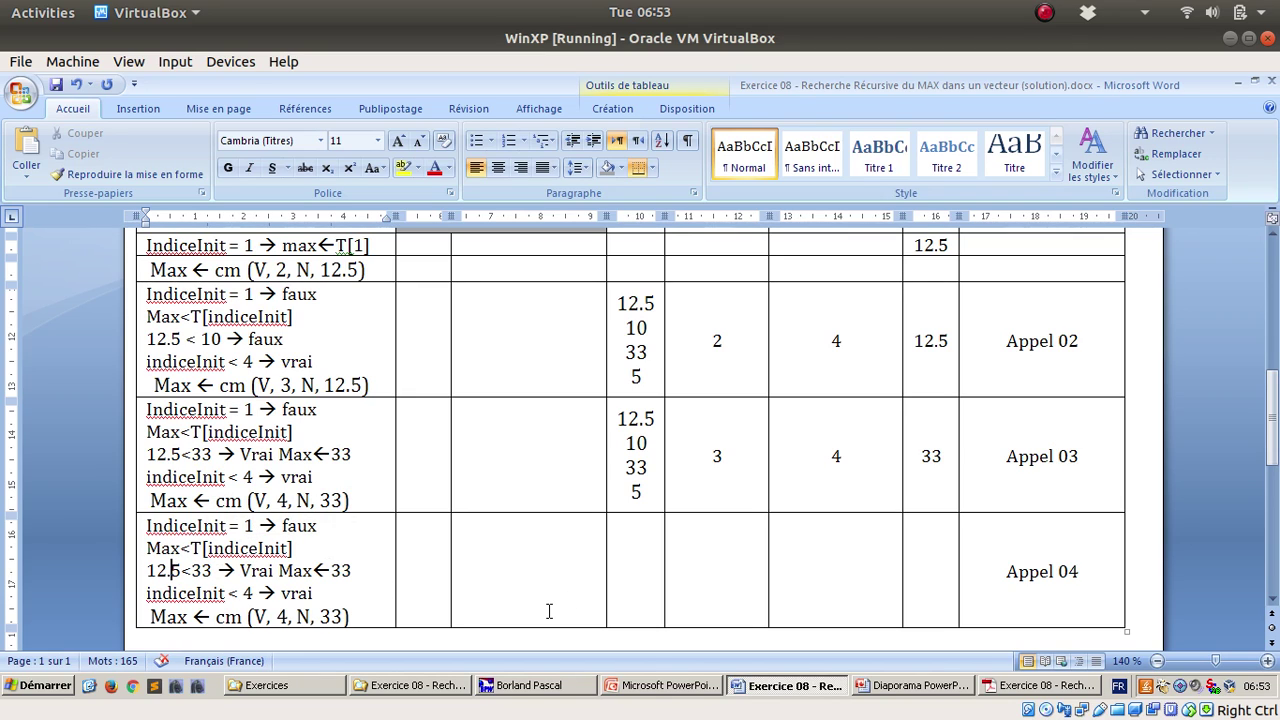
key("shift+Left")
key("shift+Left")
key("shift+Left")
key("shift+Left")
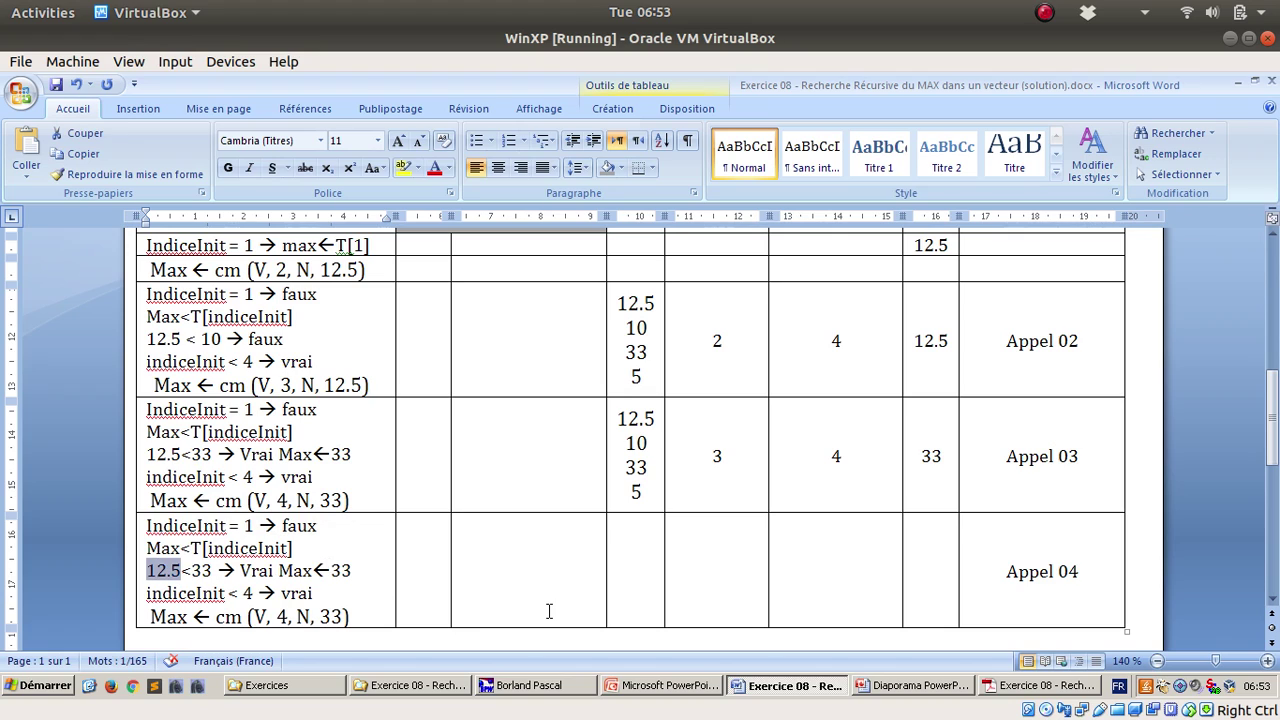
type("33")
key("Right")
key("shift+Right")
key("shift+Right")
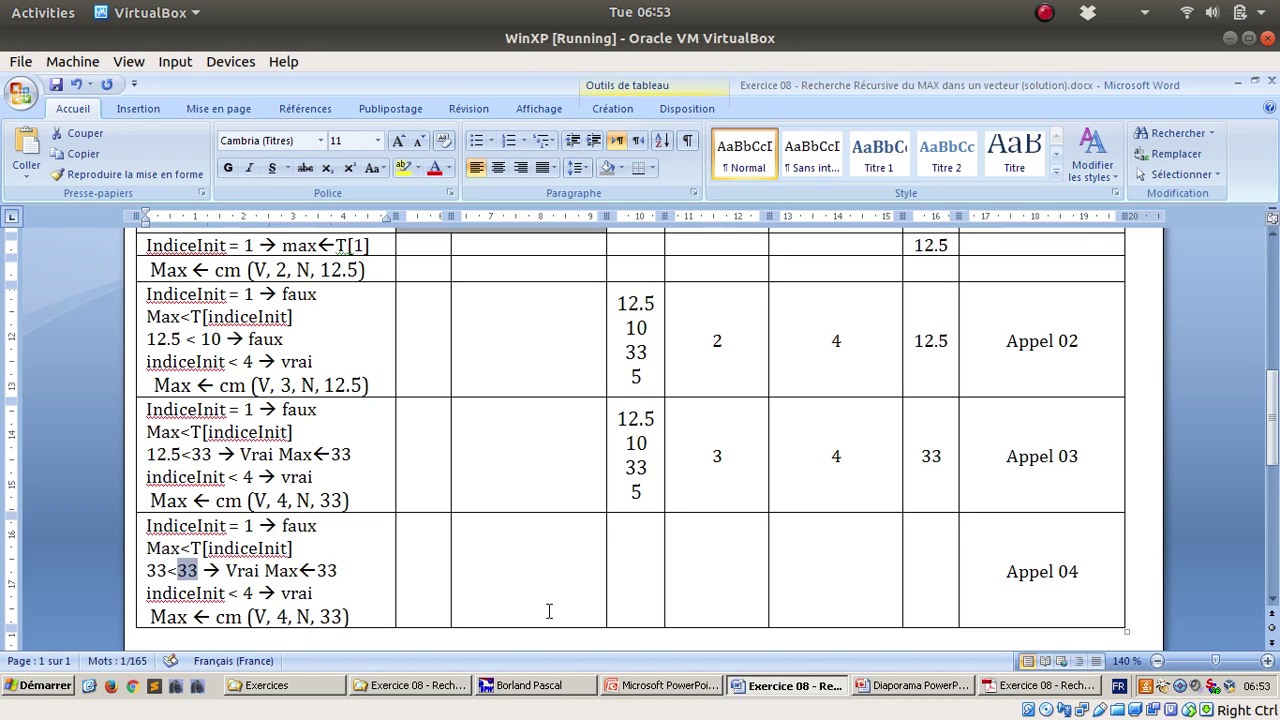
type("5")
Replace the "Vrai Max←33" result of the Appel 04 comparison with "Faux".
key("Right")
key("Right")
key("Right")
key("ctrl+shift+Right")
key("ctrl+shift+Right")
key("shift+Right")
key("shift+Right")
key("shift+Right")
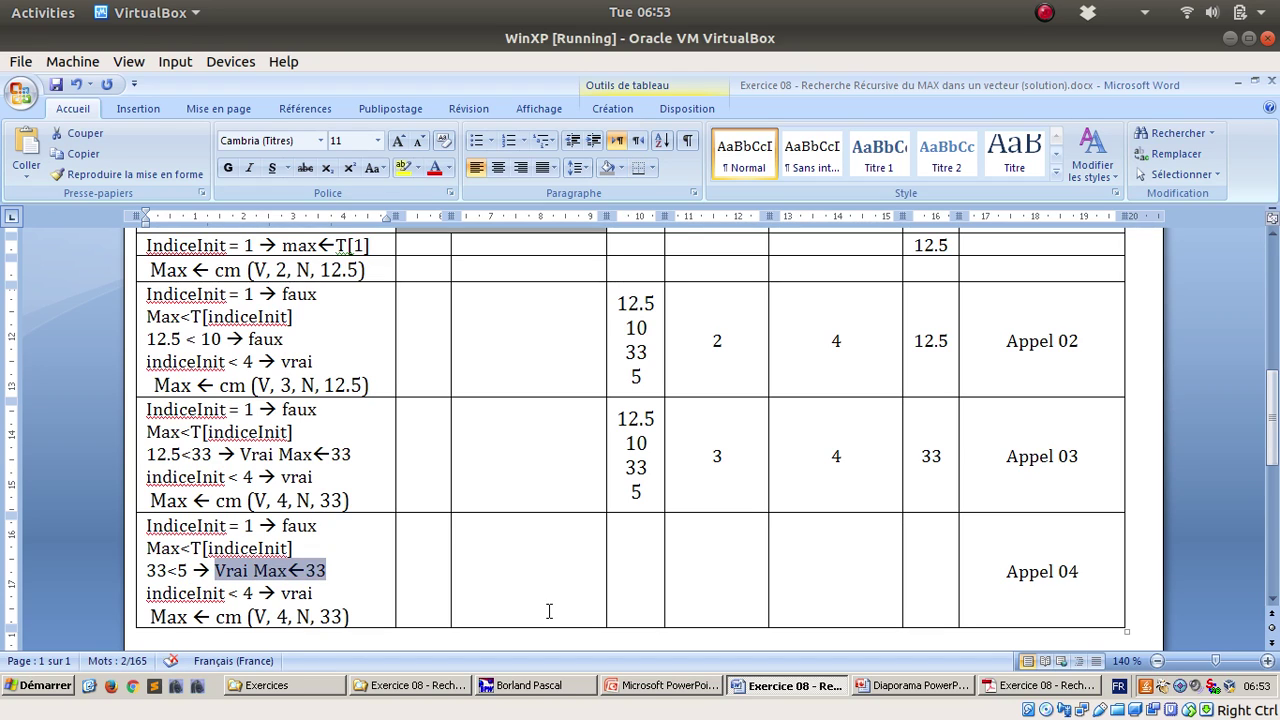
type("Faux")
Change the result of the "indiceInit < 4" test in the Appel 04 Instruction cell to "Faux".
key("Down")
key("Left")
key("Left")
key("Left")
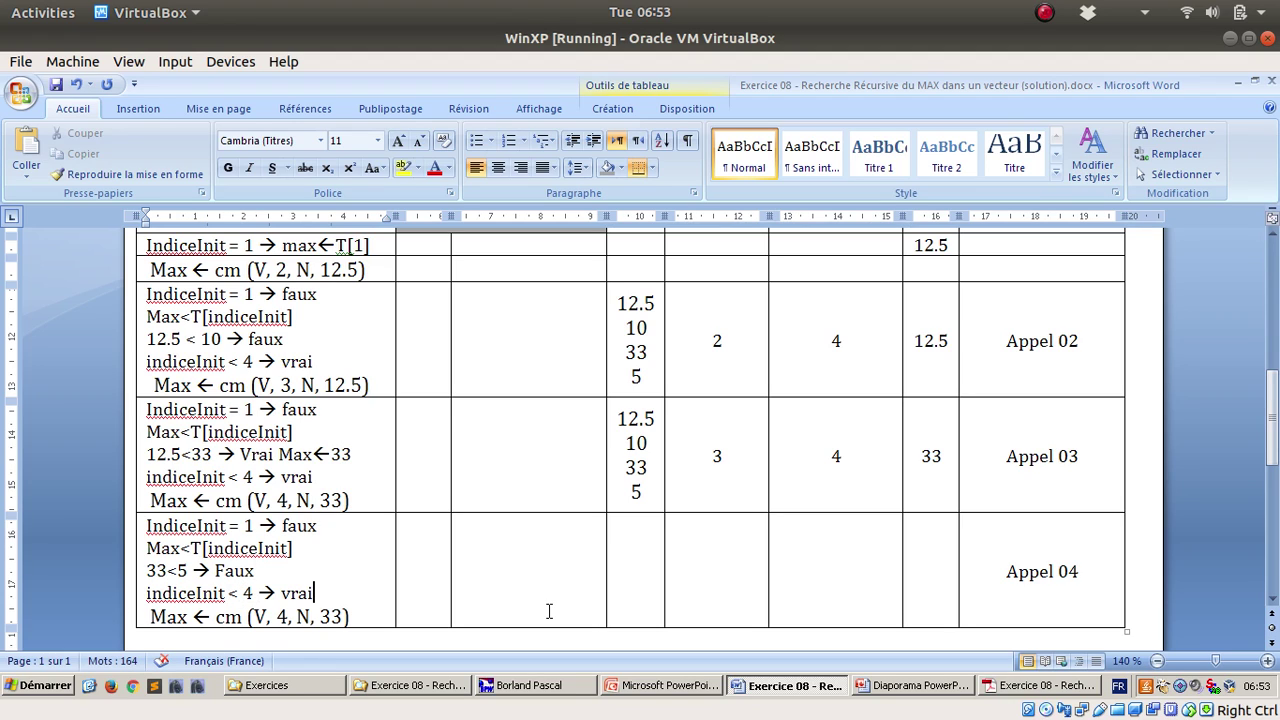
key("ctrl+shift+Left")
type("Faux")
In the Appel 04 row, enter 4 for indiceInit and tailleVecteur and copy the vector values from Appel 03 into T.
left_click(731, 571)
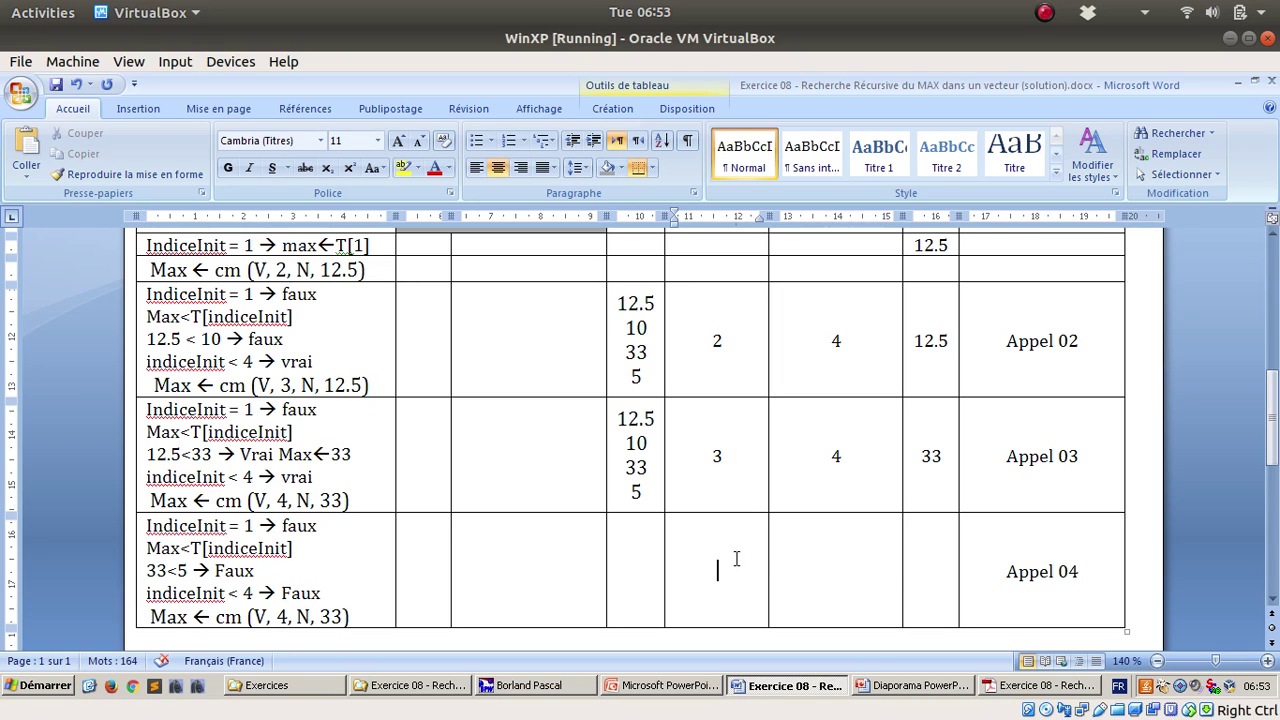
type("4")
left_click_drag(643, 498, 618, 412)
left_click(640, 580)
key("ctrl+v")
left_click(820, 571)
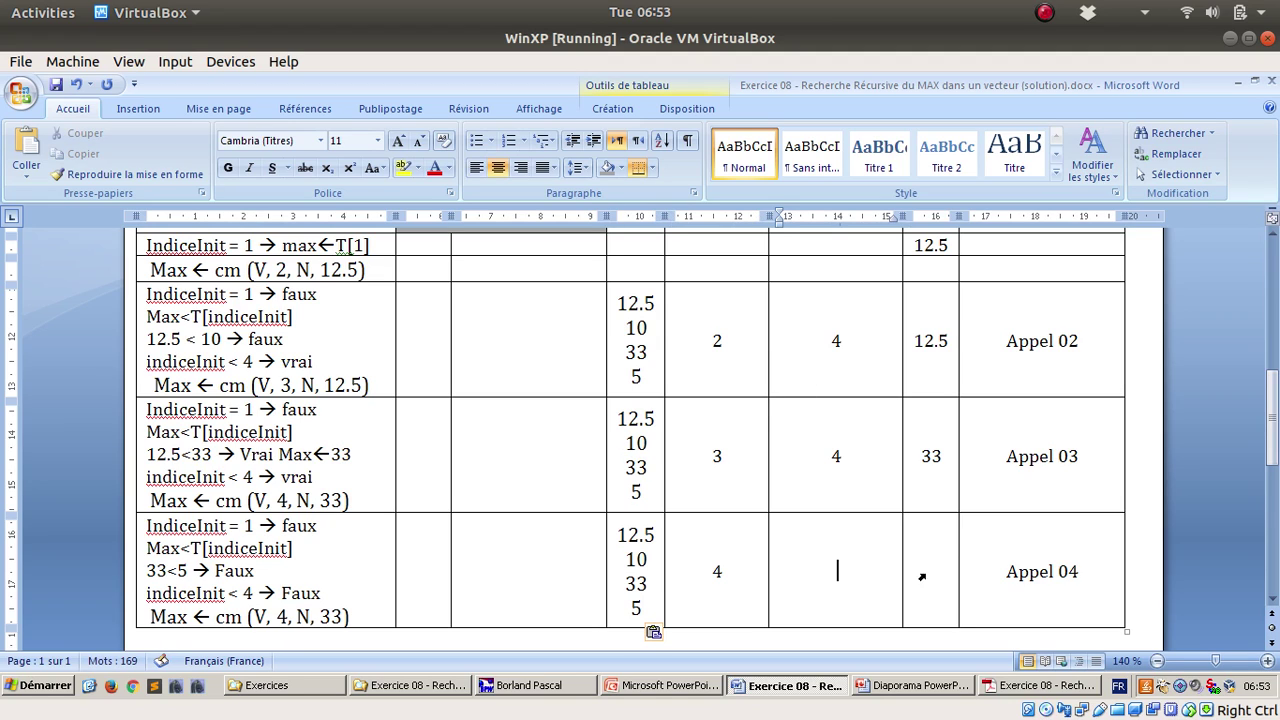
type("4")
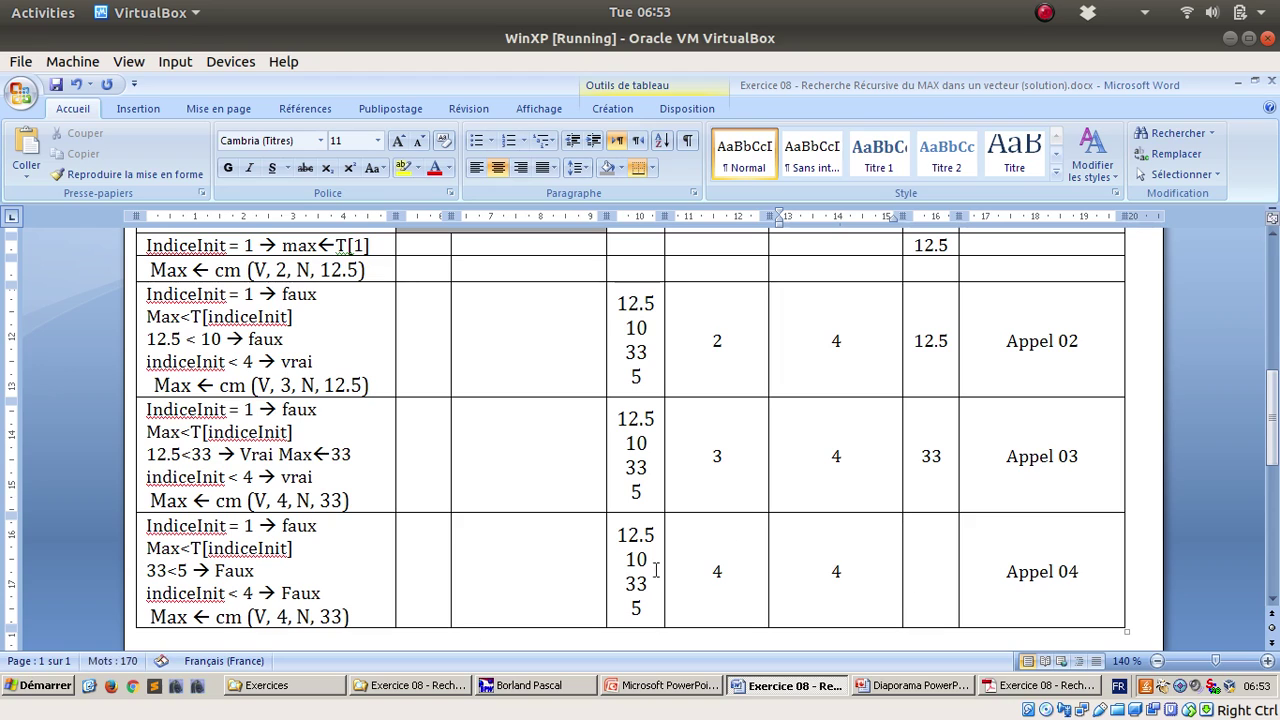
Replace the recursive call in the Appel 04 Instruction cell with "On ne fait pas l'appel".
double_click(304, 595)
left_click_drag(150, 617, 349, 617)
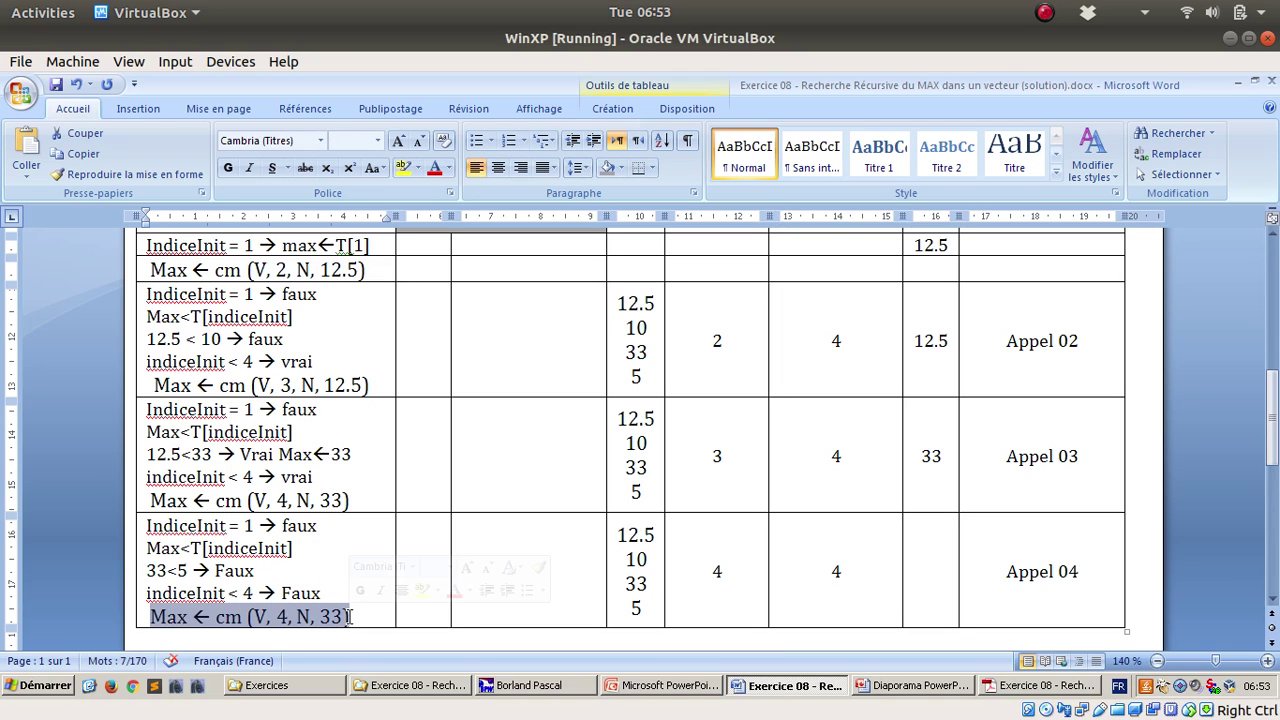
key("Delete")
type("On fait")
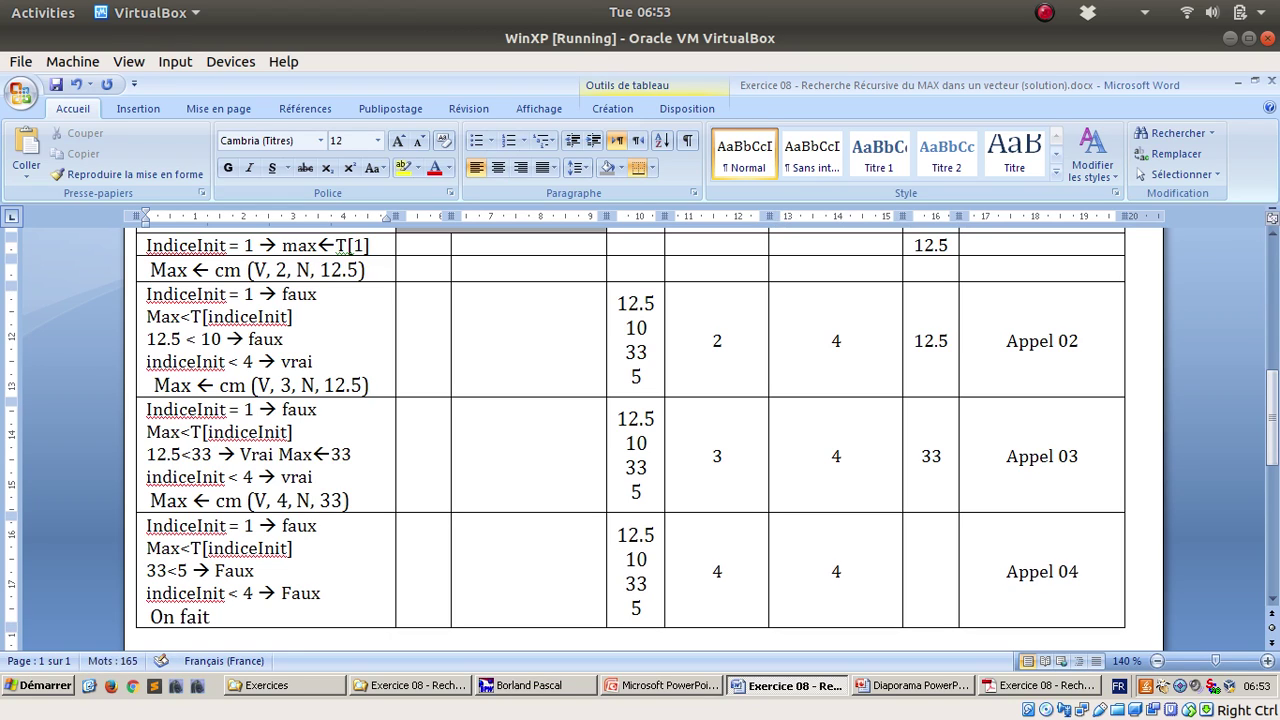
type(" pas l'appel")
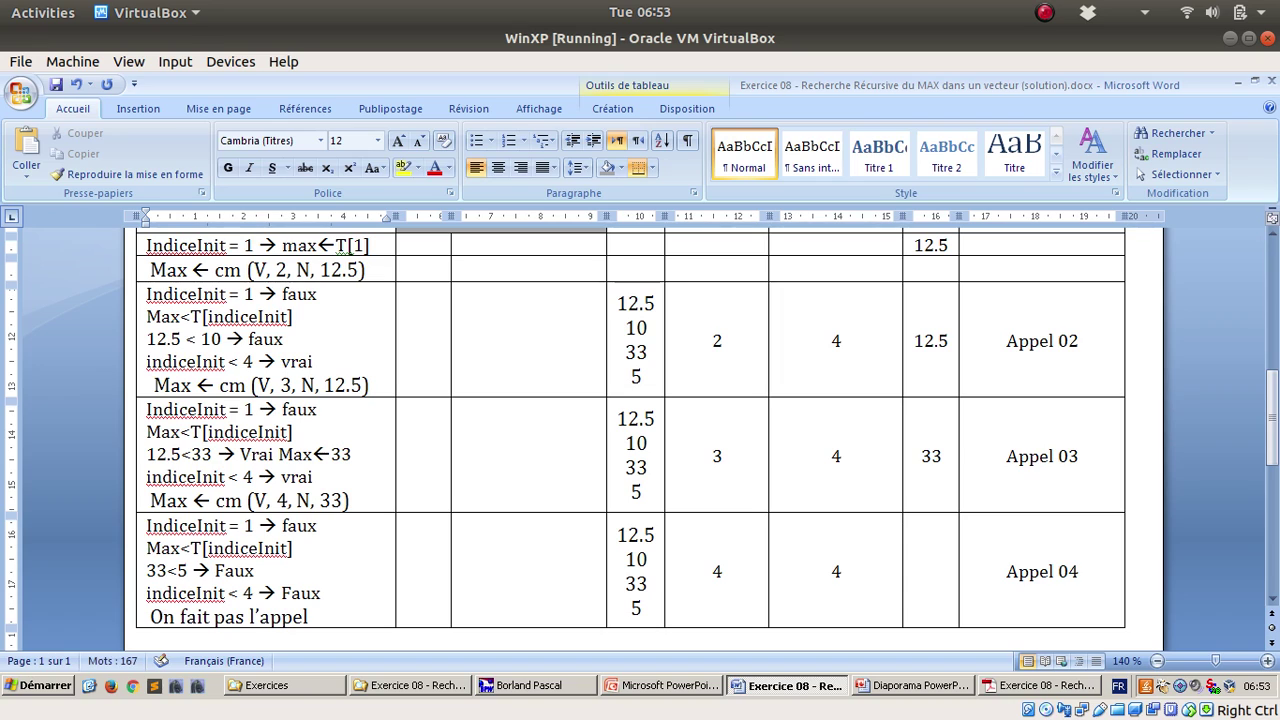
key("ctrl+Left")
key("ctrl+Left")
key("ctrl+Left")
type("ne")
key("ctrl+Right")
key("ctrl+Right")
key("End")
Add the line "ChercherMax ← max" at the end of the Appel 04 Instruction cell, copying the function name from the table header.
key("Return")
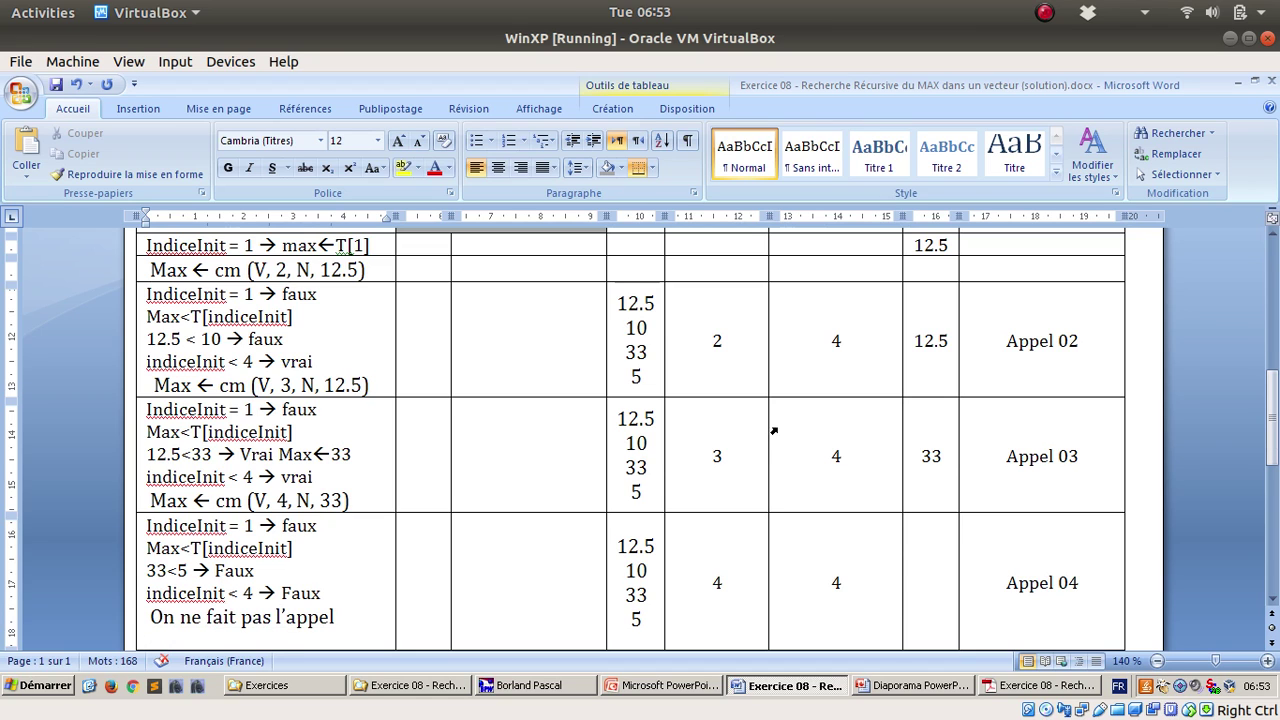
scroll(773, 431, "up", 4)
double_click(1030, 283)
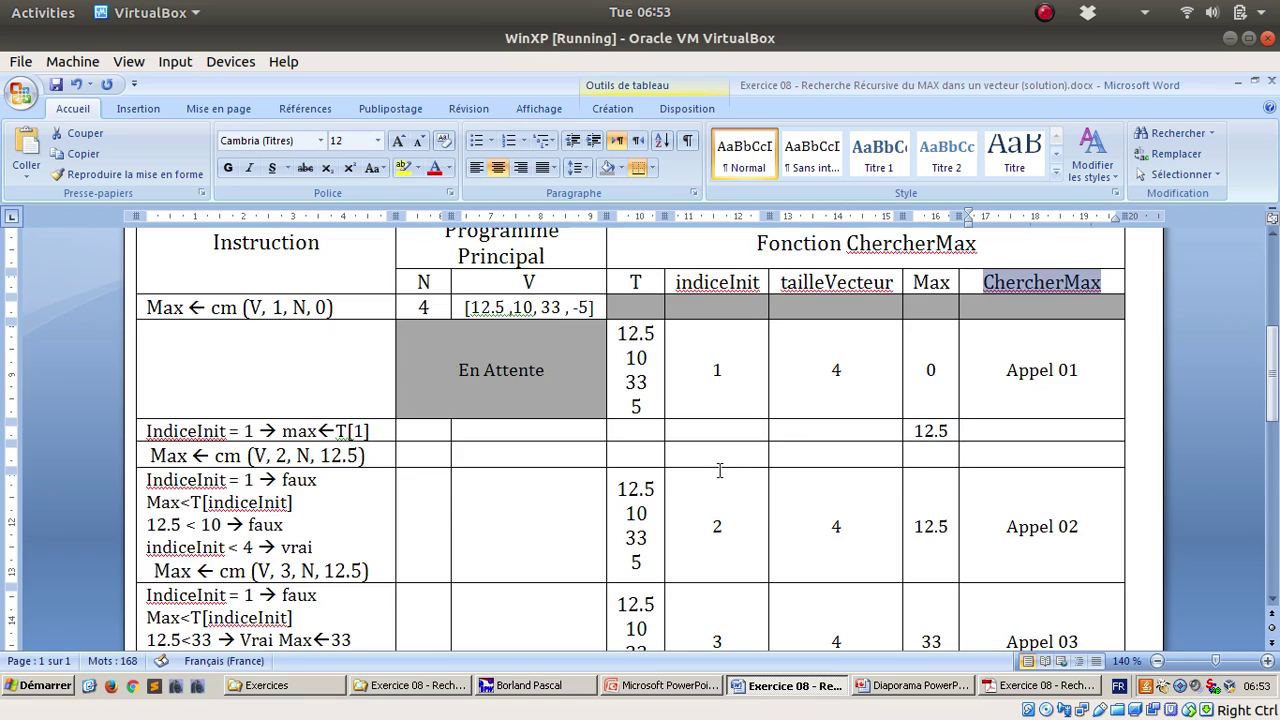
key("ctrl+c")
scroll(719, 470, "down", 6)
left_click(189, 457)
key("ctrl+v")
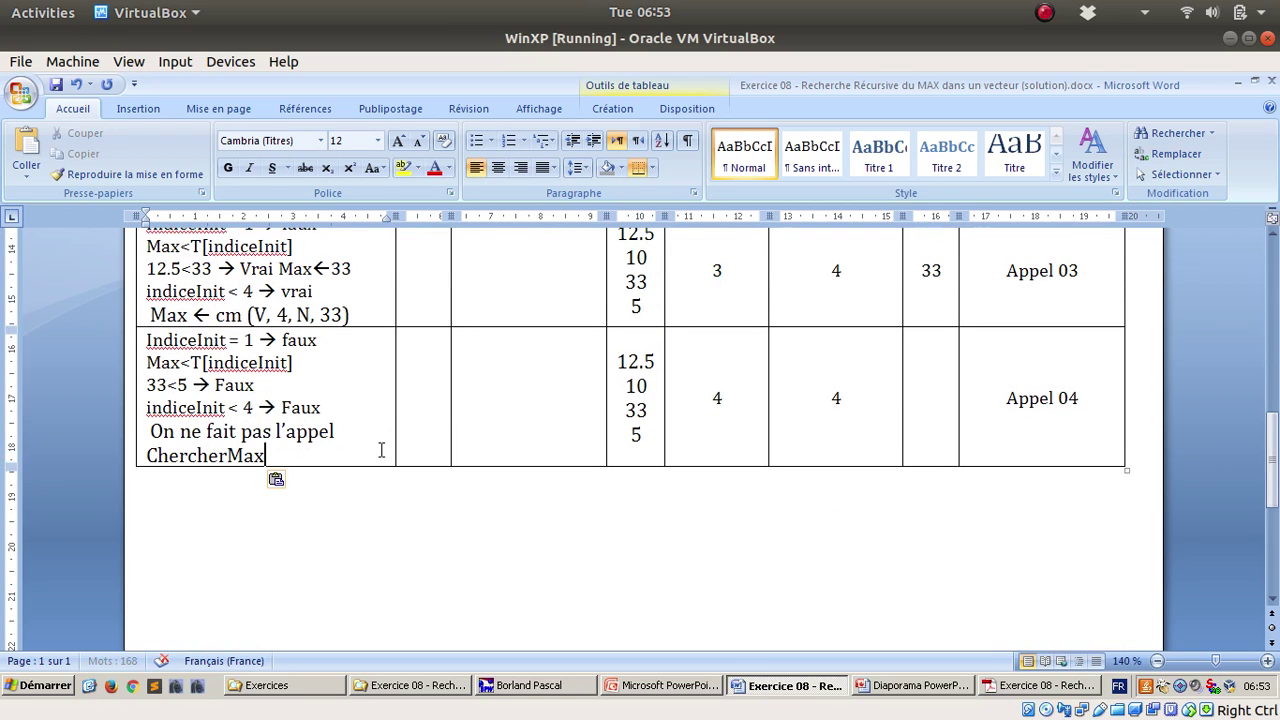
type(":")
key("BackSpace")
type("<")
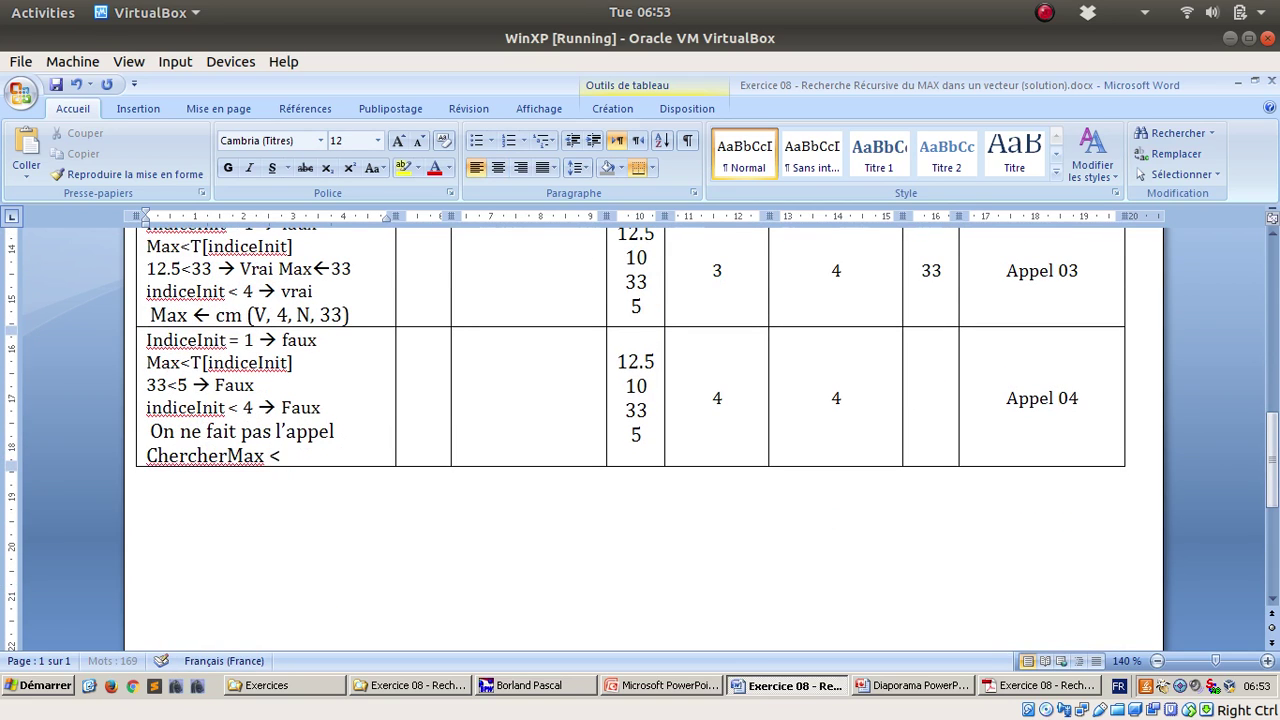
key("BackSpace")
type("← max")
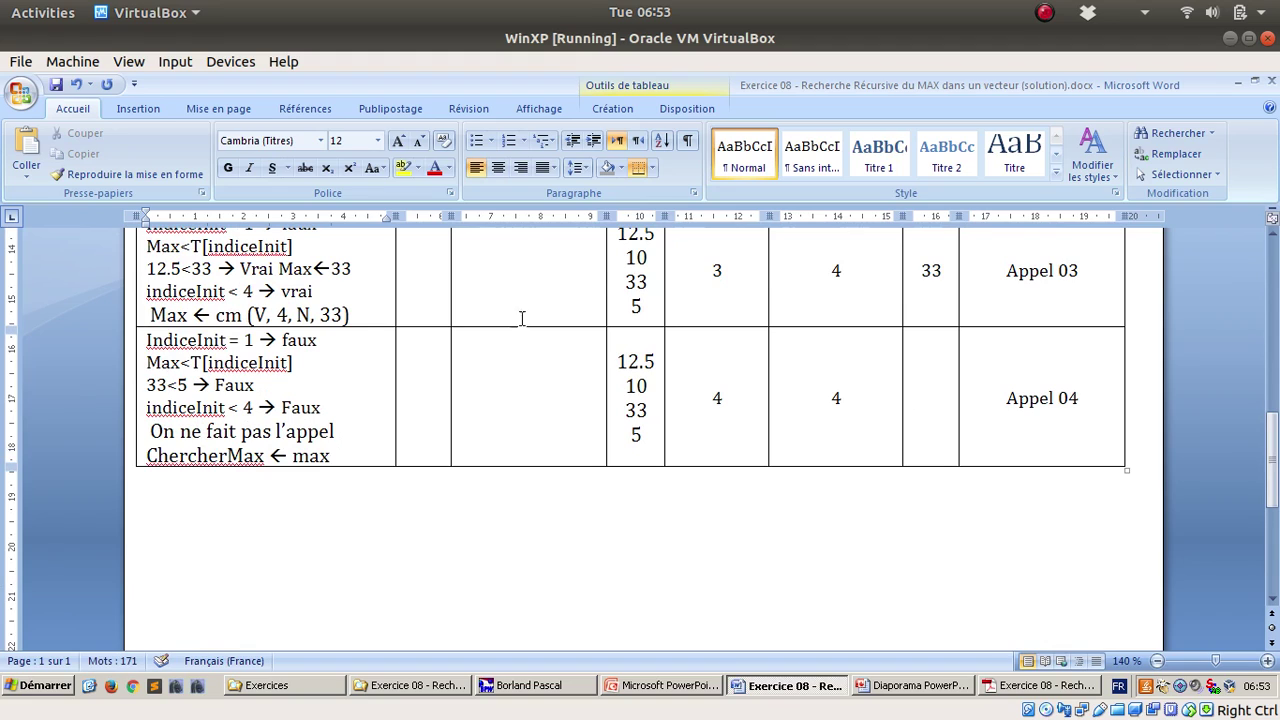
Add the value 4 on a separate line below "Appel 04" in the ChercherMax cell, leaving a blank line between.
left_click(1046, 434)
key("Return")
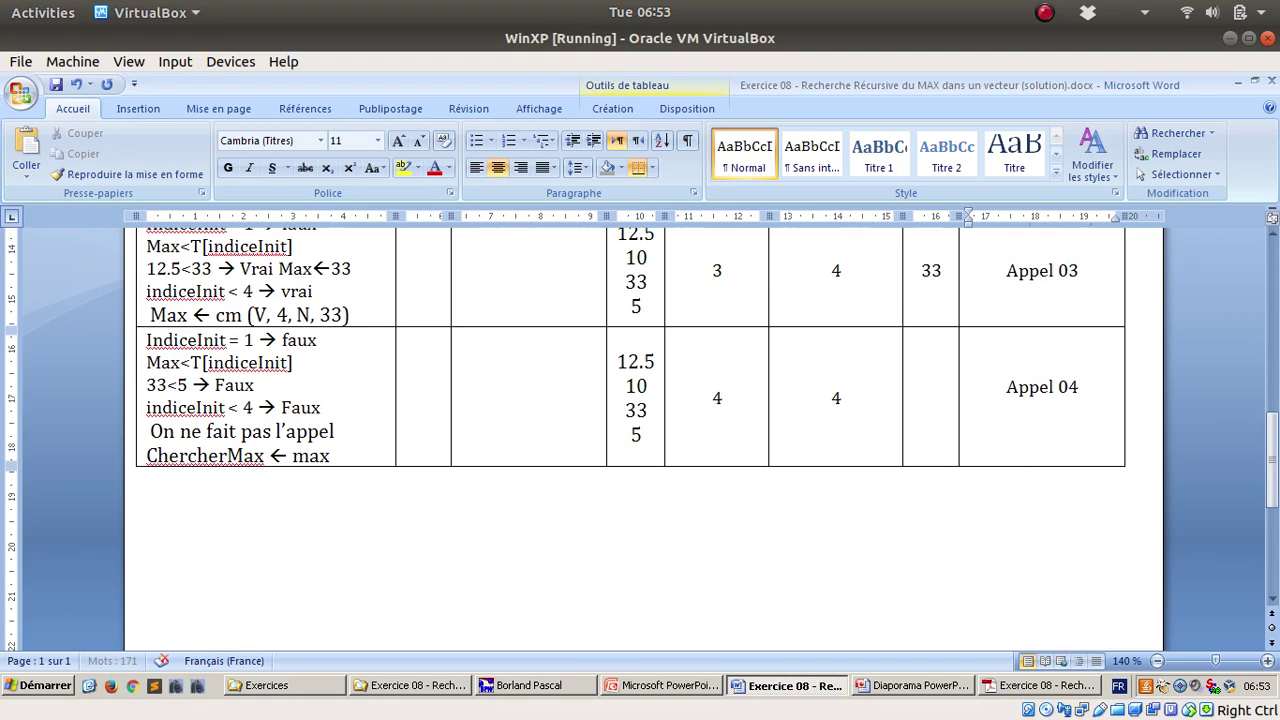
type("4")
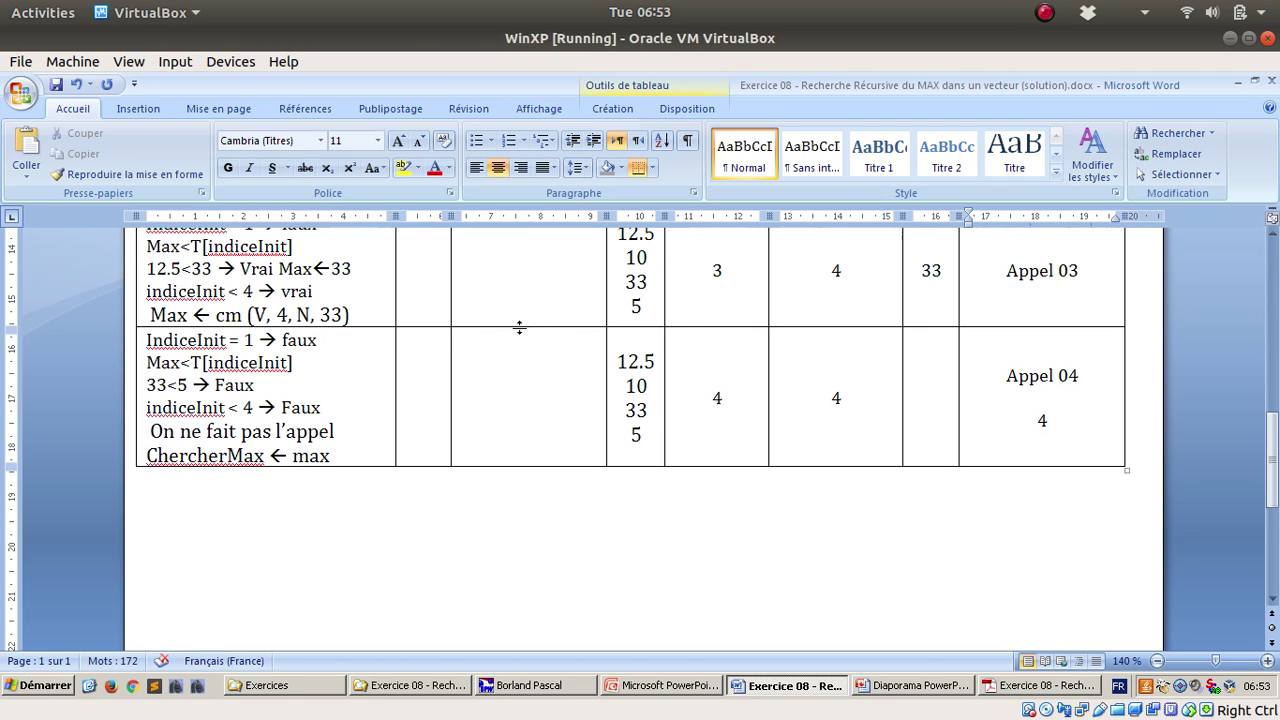
Draw an arrow from the value under "Appel 04" back toward the call "Max ← cm (V, 4, N, 33)" in the Appel 03 row.
scroll(760, 394, "up", 2)
left_click_drag(352, 438, 220, 438)
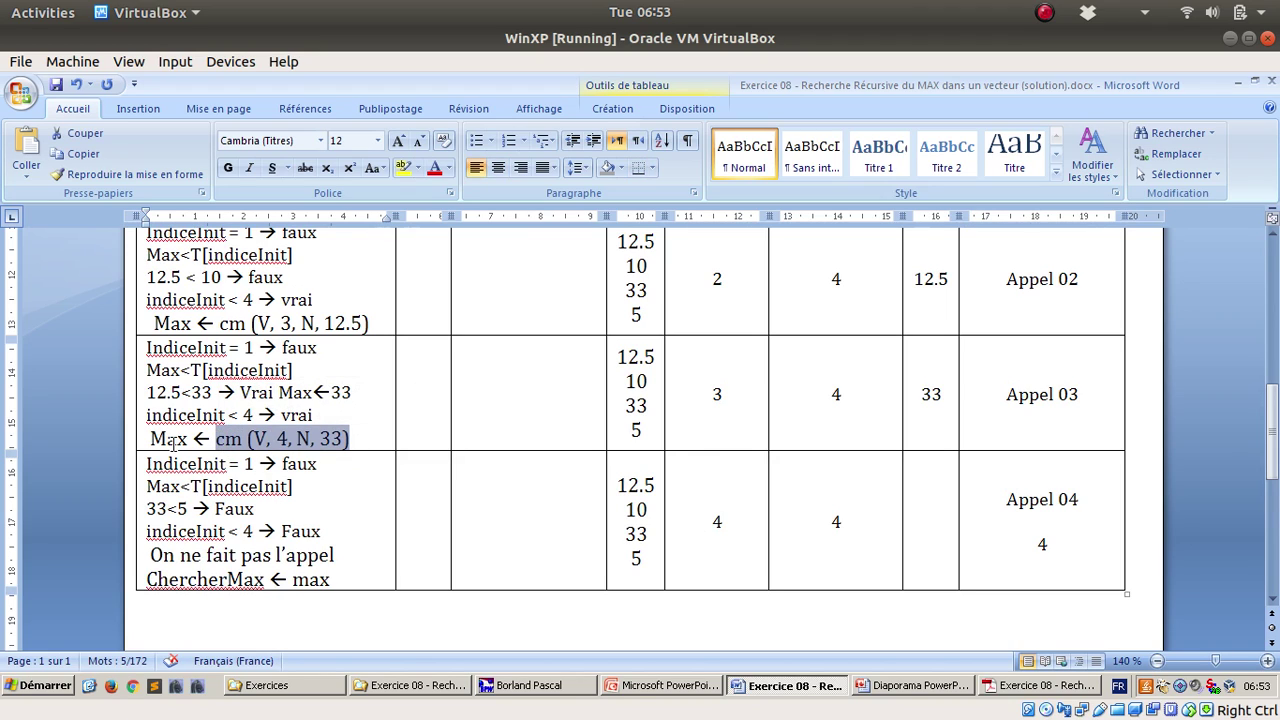
left_click(352, 442)
left_click(1046, 546)
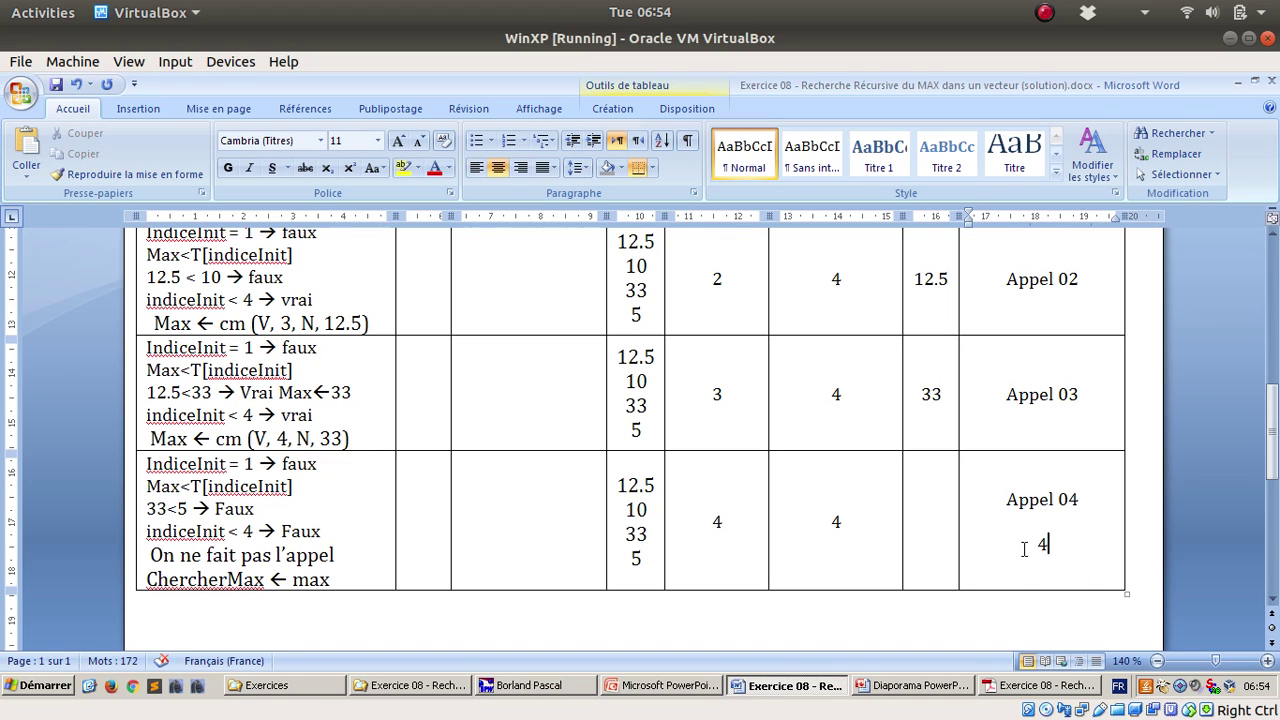
left_click(138, 108)
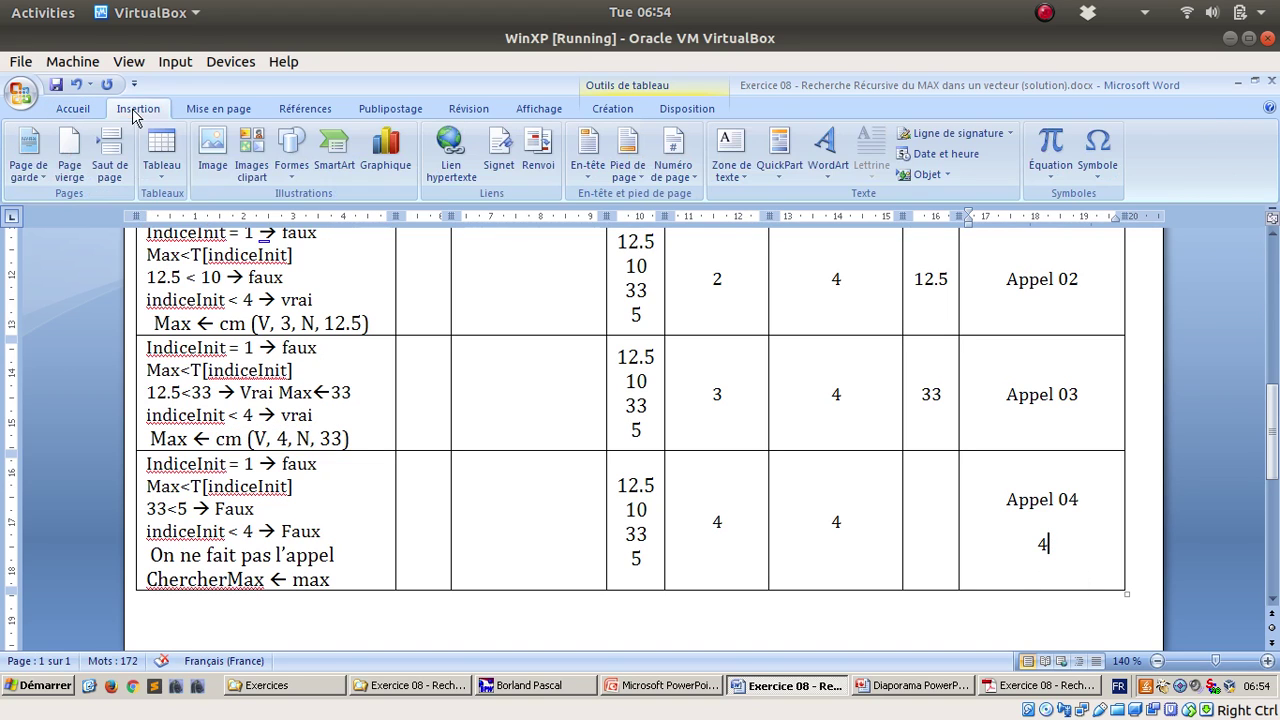
left_click(296, 181)
left_click(326, 221)
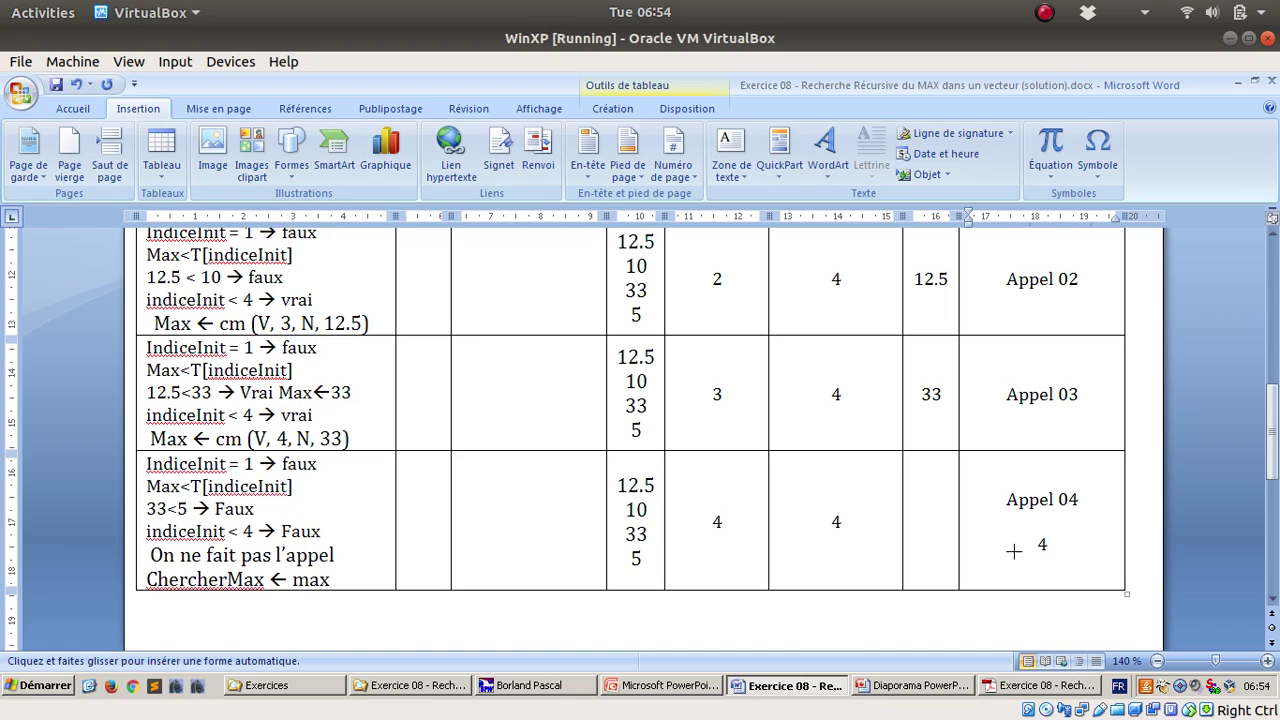
mouse_move(1030, 548)
left_mouse_down()
mouse_move(463, 434)
mouse_move(359, 444)
mouse_move(358, 460)
left_mouse_up()
Enter 33 in the Max cell of the Appel 04 row and change the returned value under "Appel 04" to 33.
double_click(1043, 528)
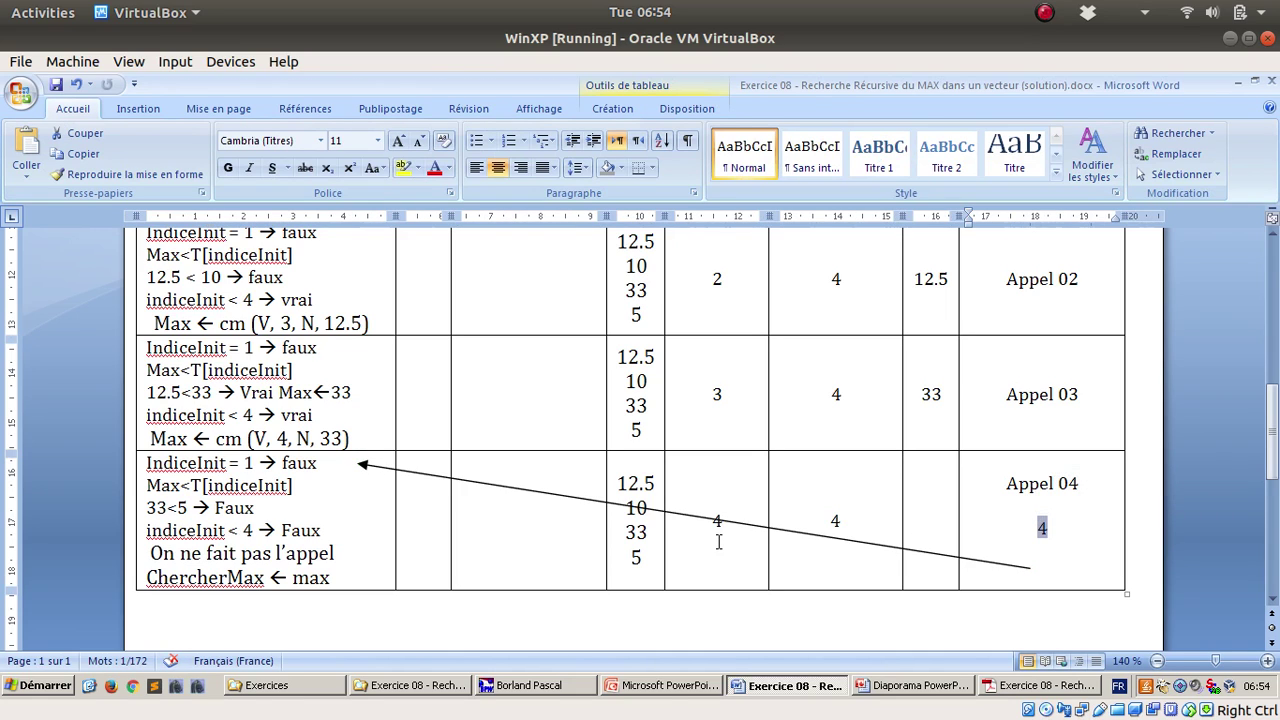
left_click(914, 528)
type("33")
double_click(1036, 536)
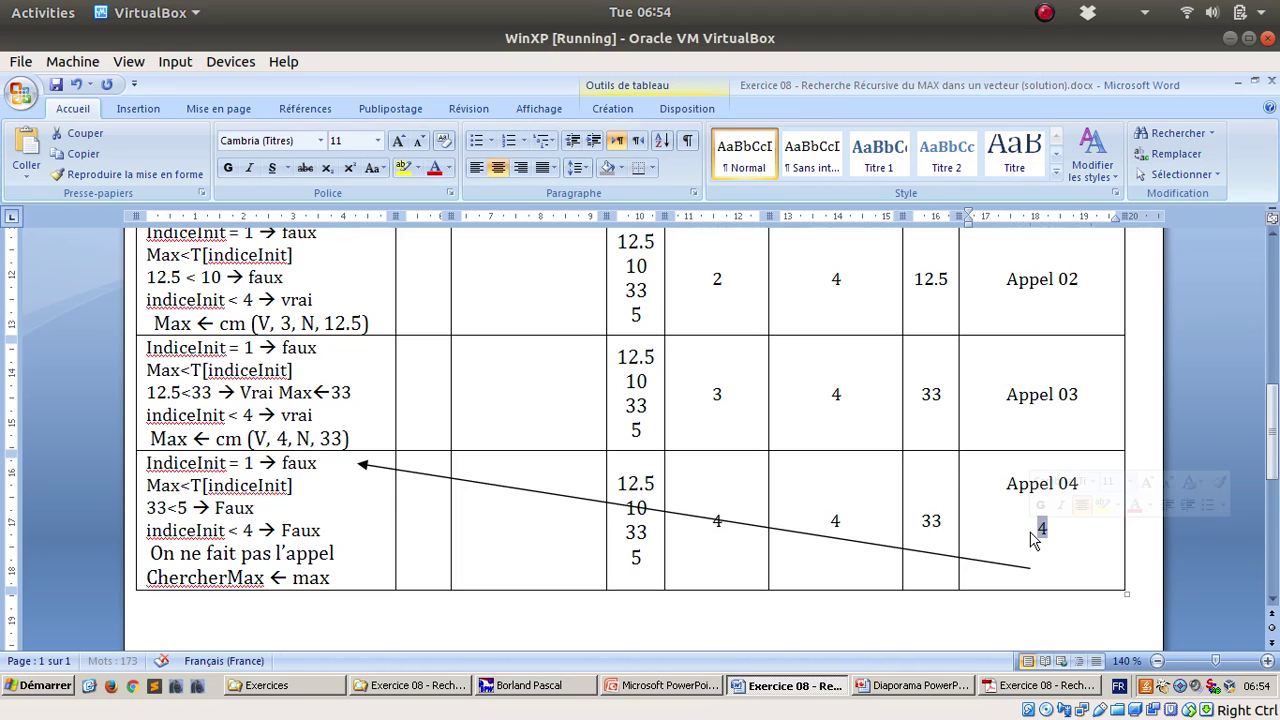
type("33")
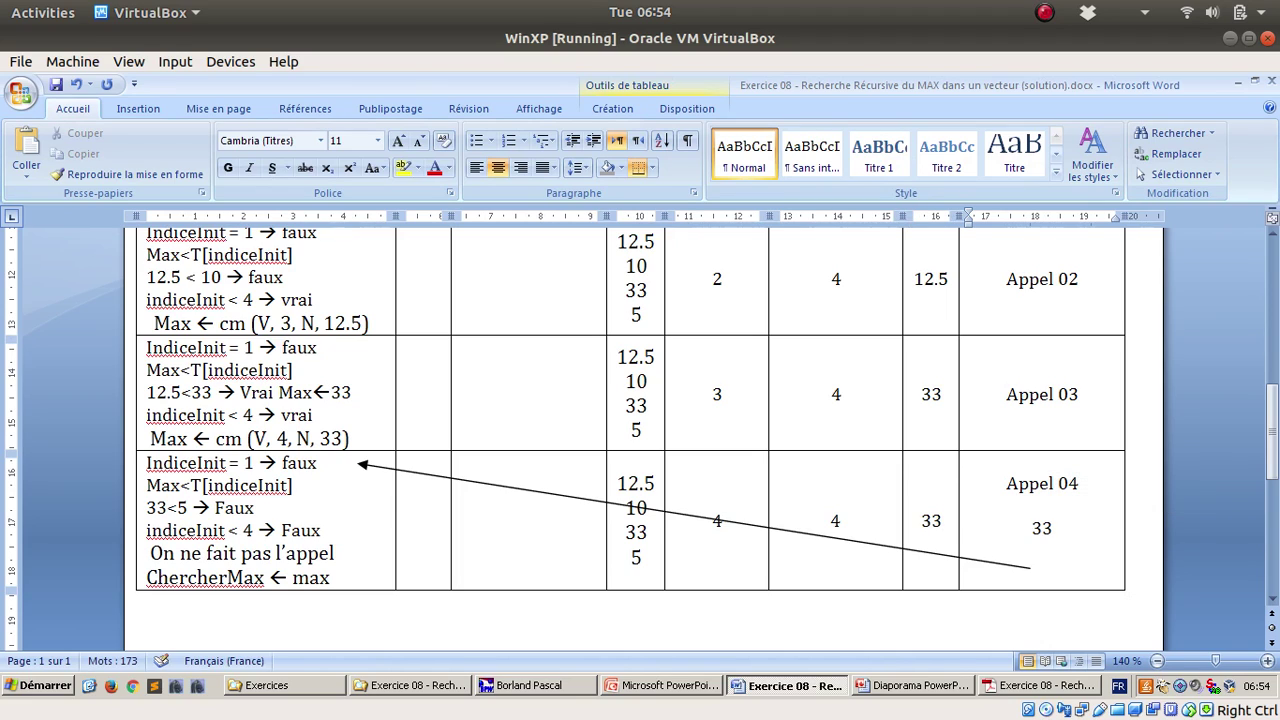
Adjust the arrow's ends so it runs from the returned 33 to the end of the Appel 03 call.
left_click(848, 541)
mouse_move(1029, 567)
left_mouse_down()
mouse_move(1030, 531)
mouse_move(1029, 545)
left_mouse_up()
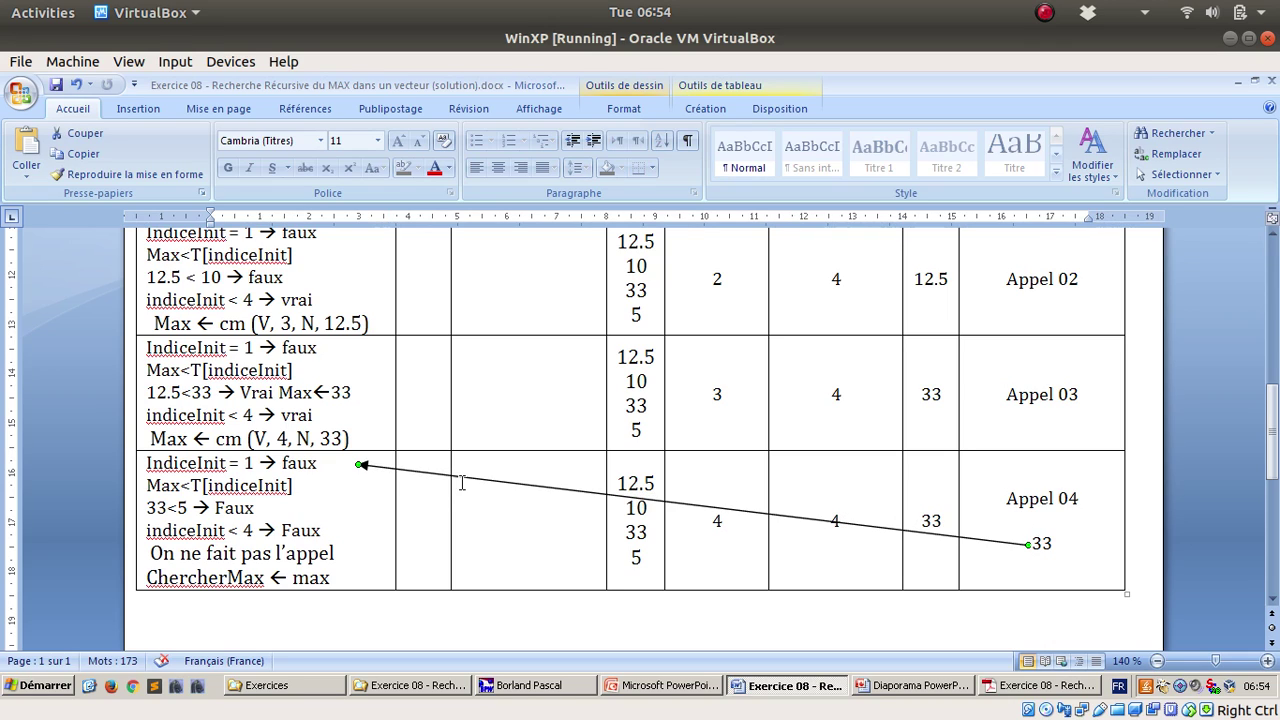
left_click_drag(357, 464, 360, 442)
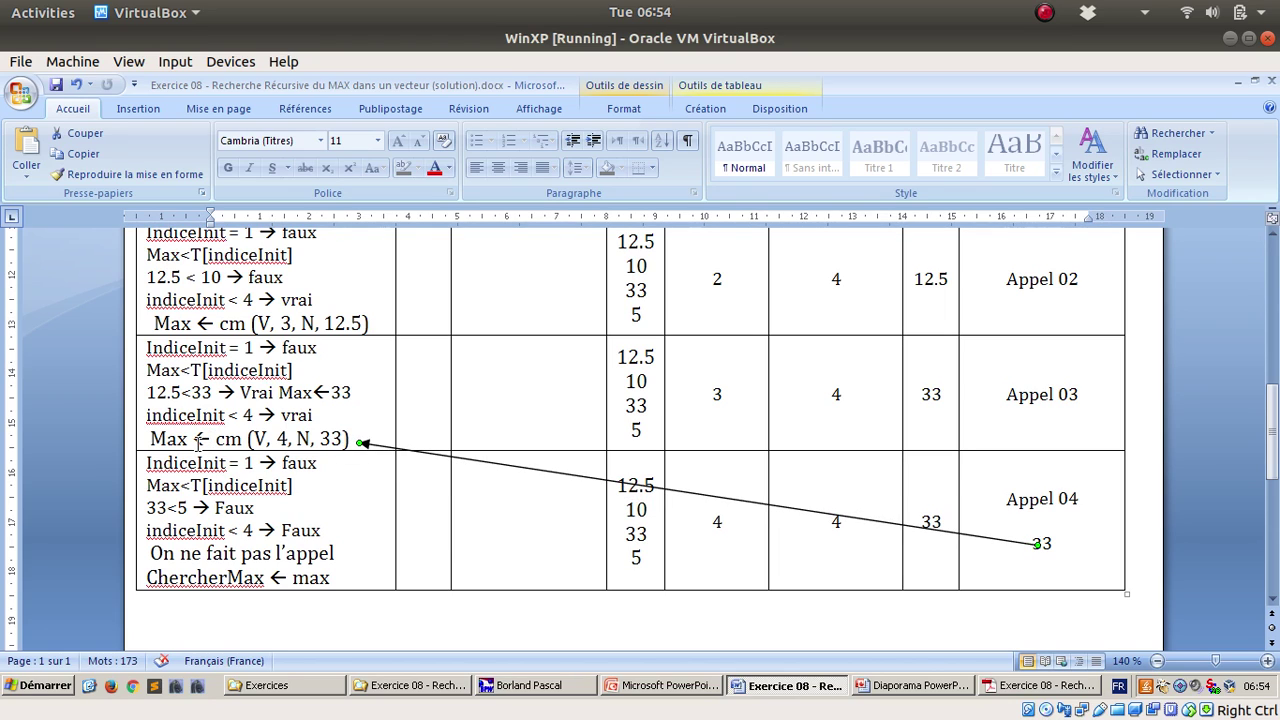
left_click(927, 394)
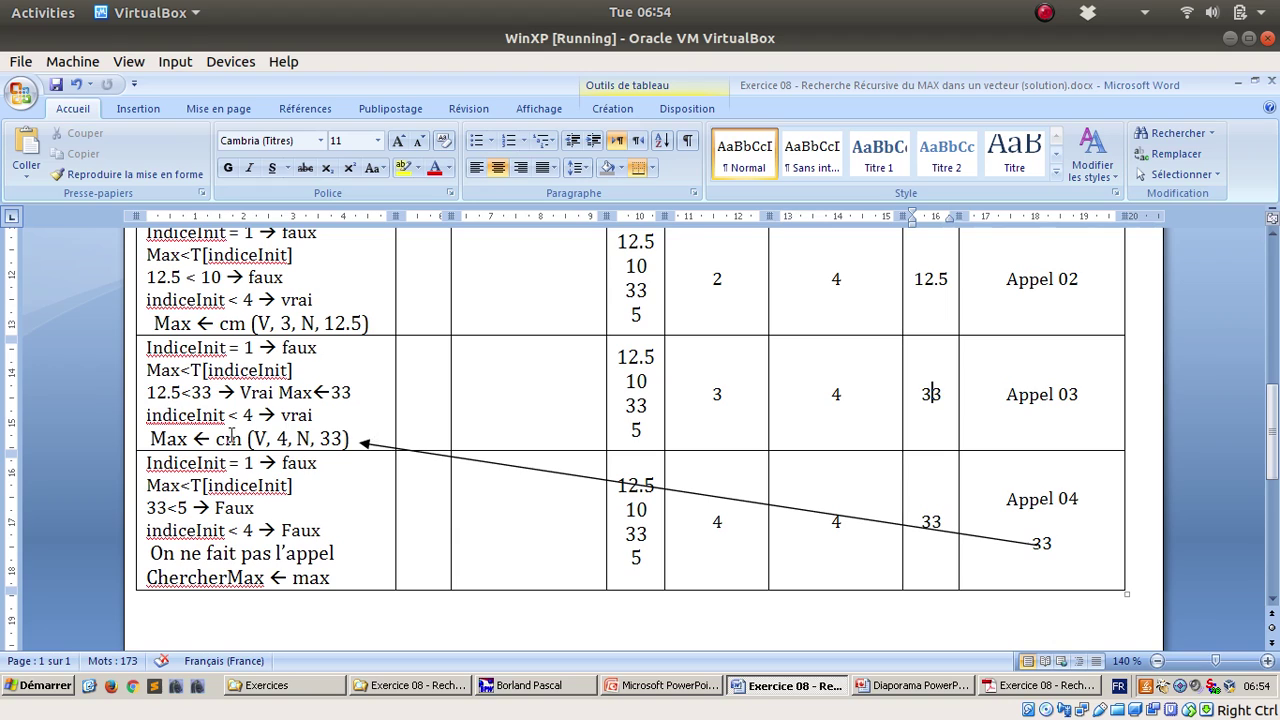
Copy the line "ChercherMax ← max" below the recursive call in the Appel 03 Instruction cell.
left_click(354, 438)
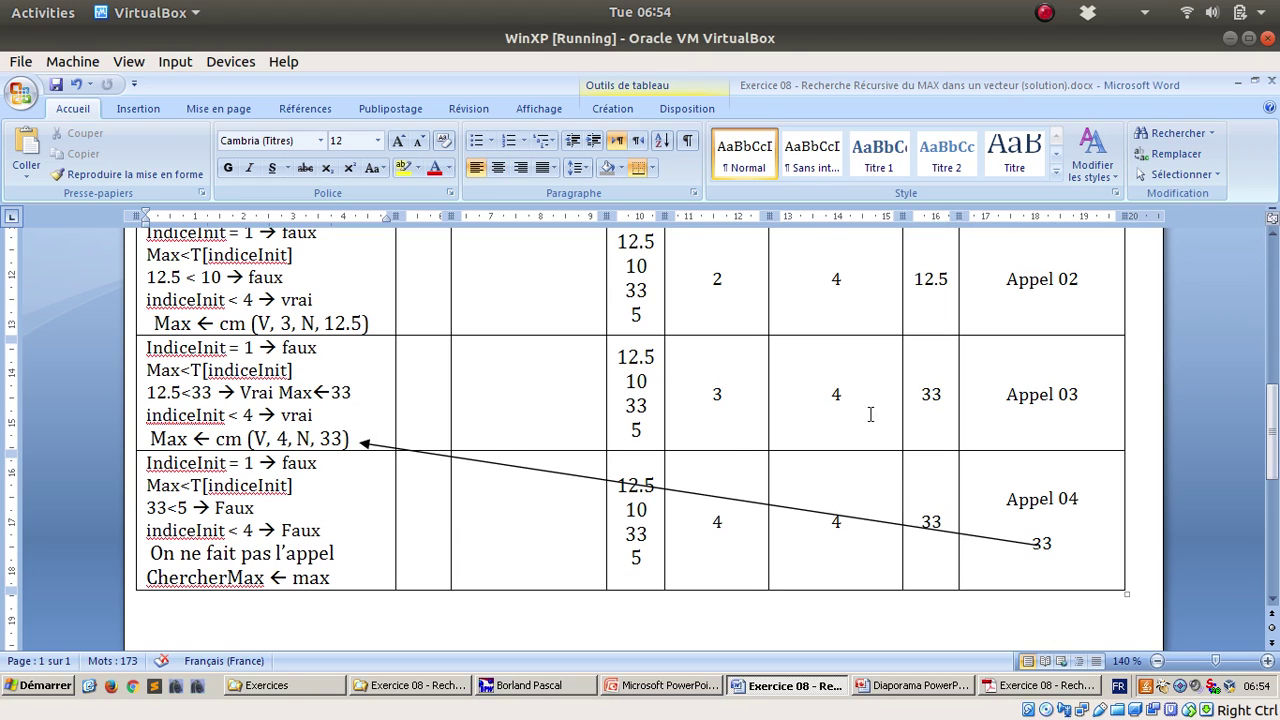
left_click(342, 581)
left_click_drag(342, 581, 142, 578)
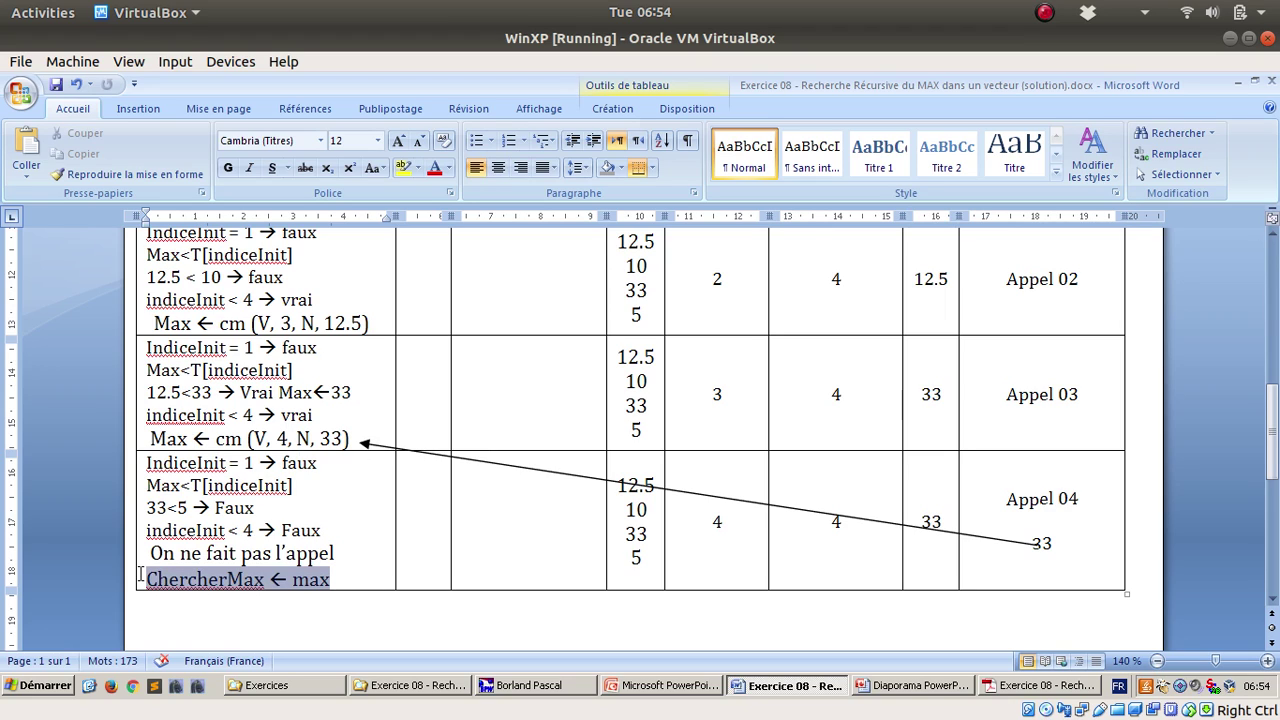
left_click(342, 438)
key("Return")
key("ctrl+v")
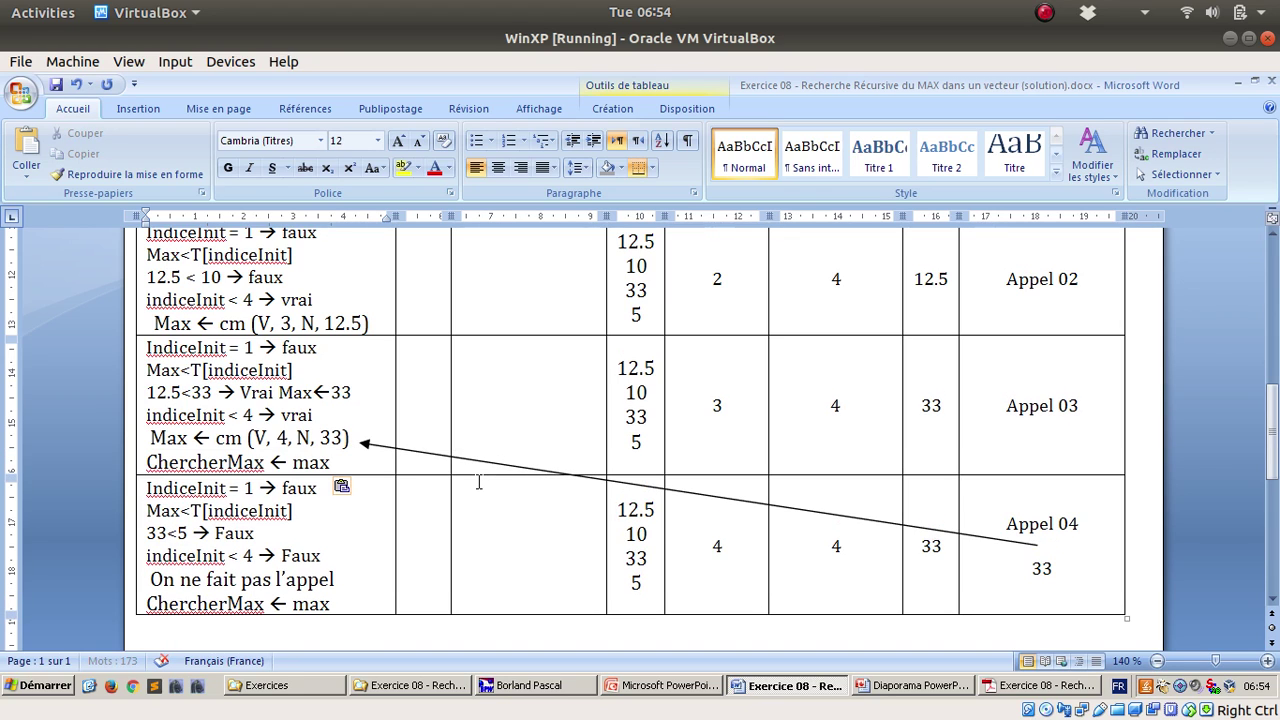
double_click(190, 600)
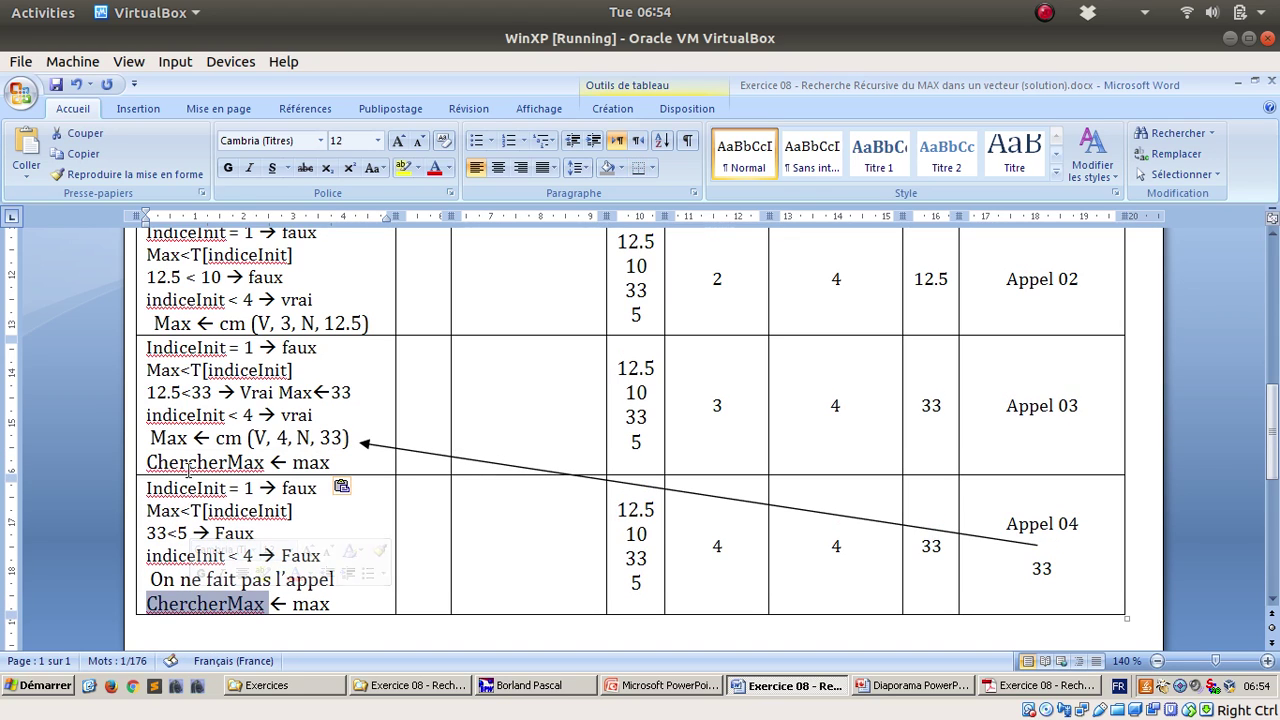
double_click(196, 462)
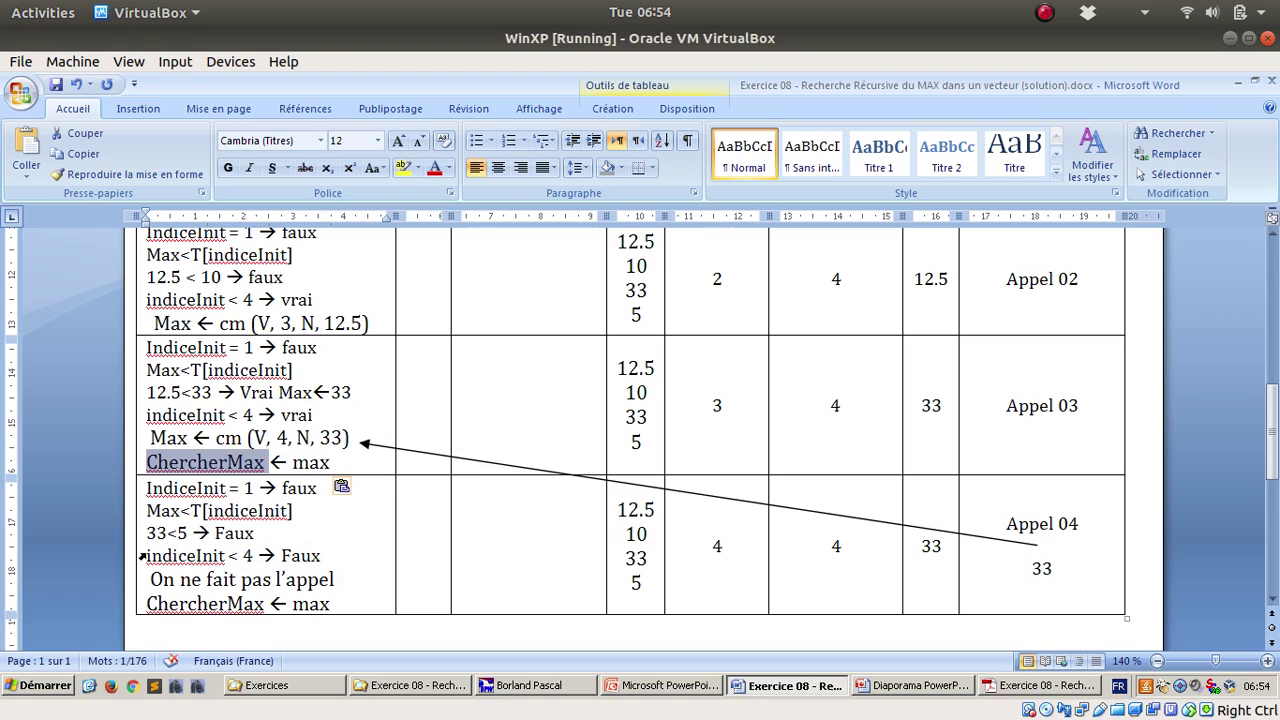
left_click(156, 603)
triple_click(176, 461)
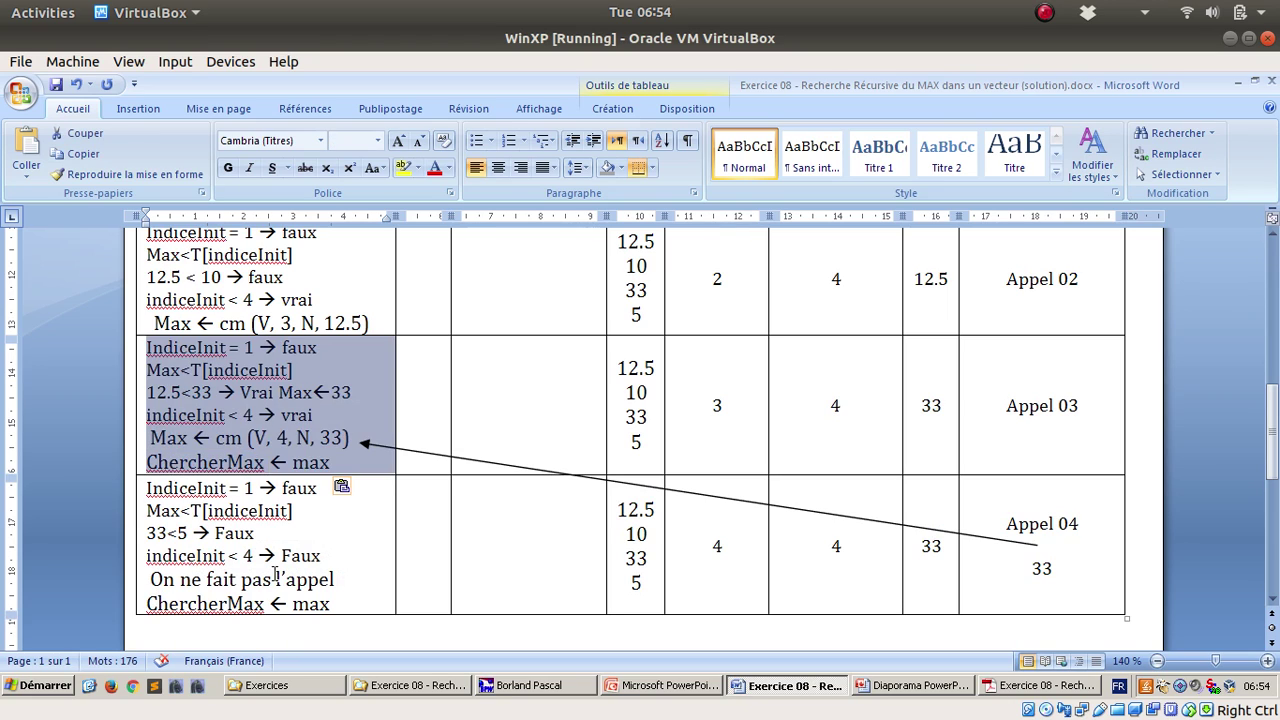
left_click_drag(334, 462, 163, 468)
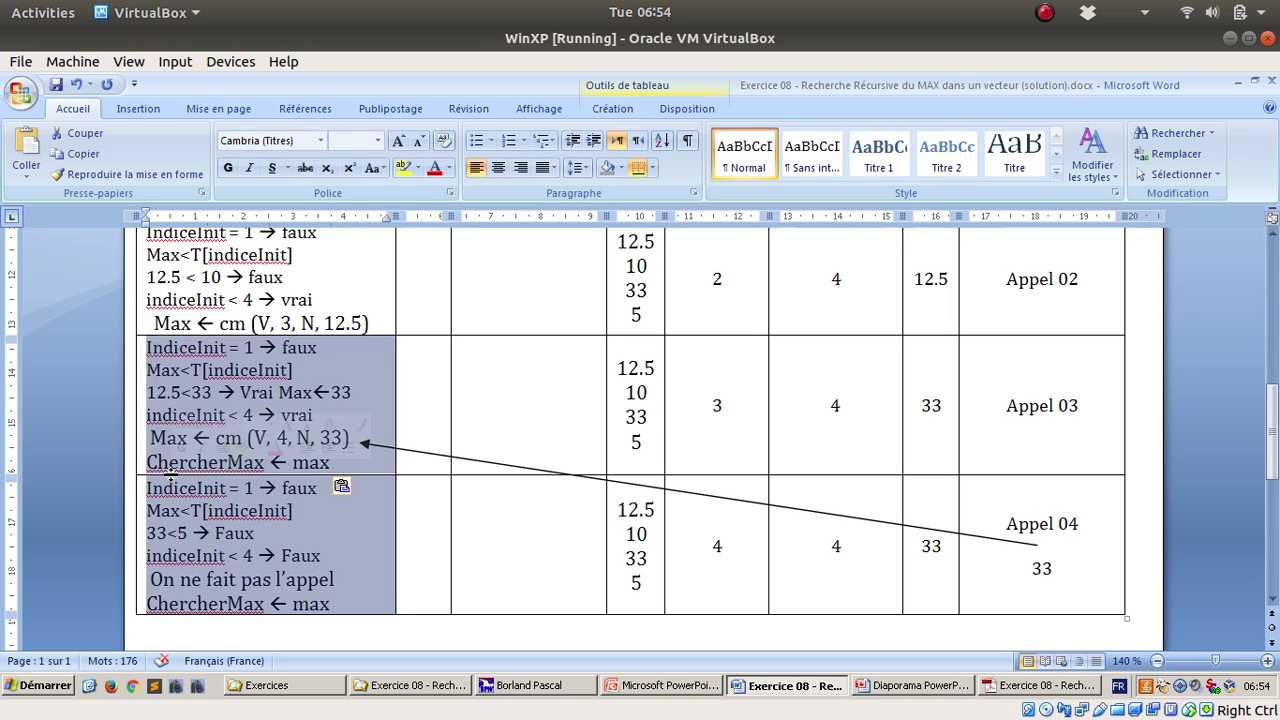
left_click(160, 462)
left_click(138, 492)
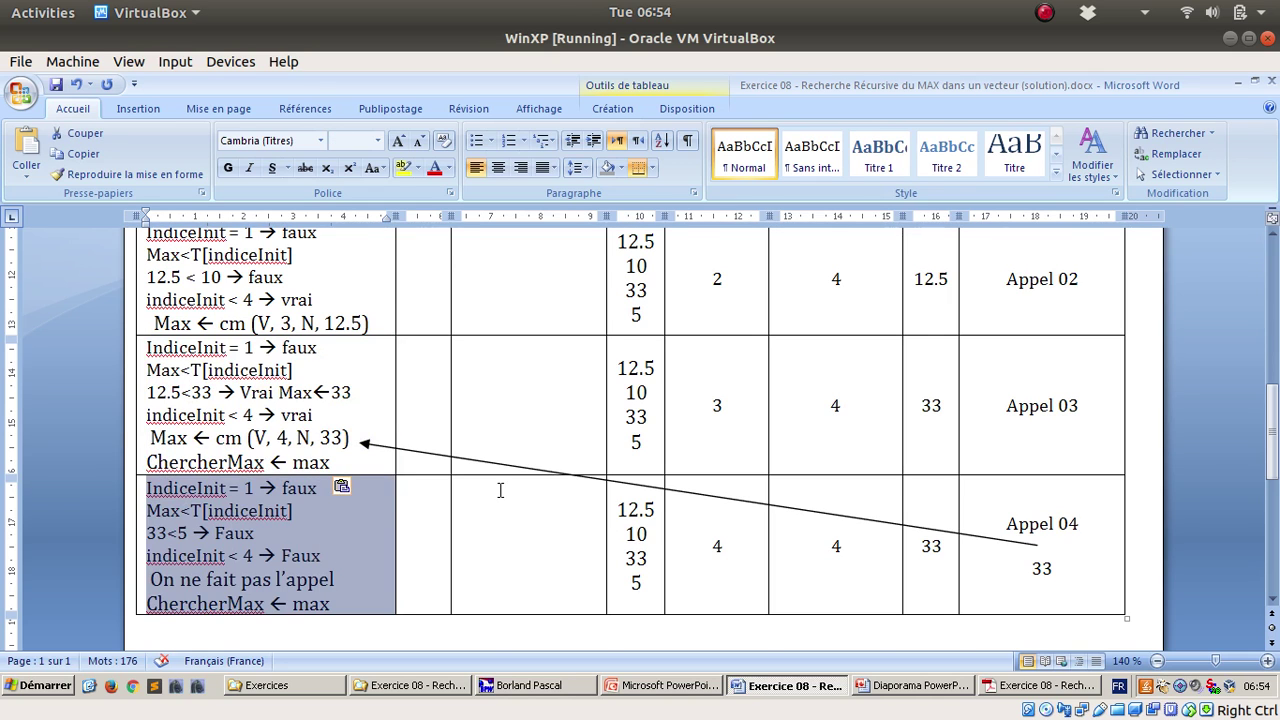
left_click(318, 466)
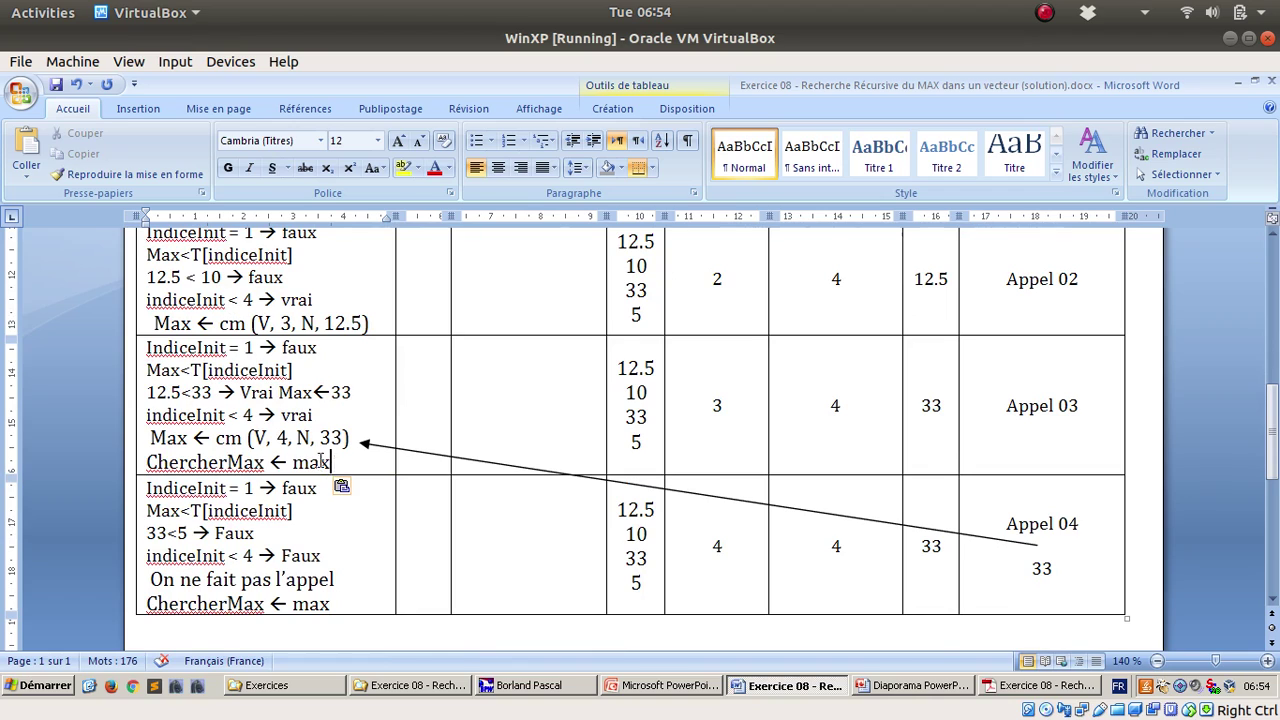
left_click_drag(334, 462, 180, 462)
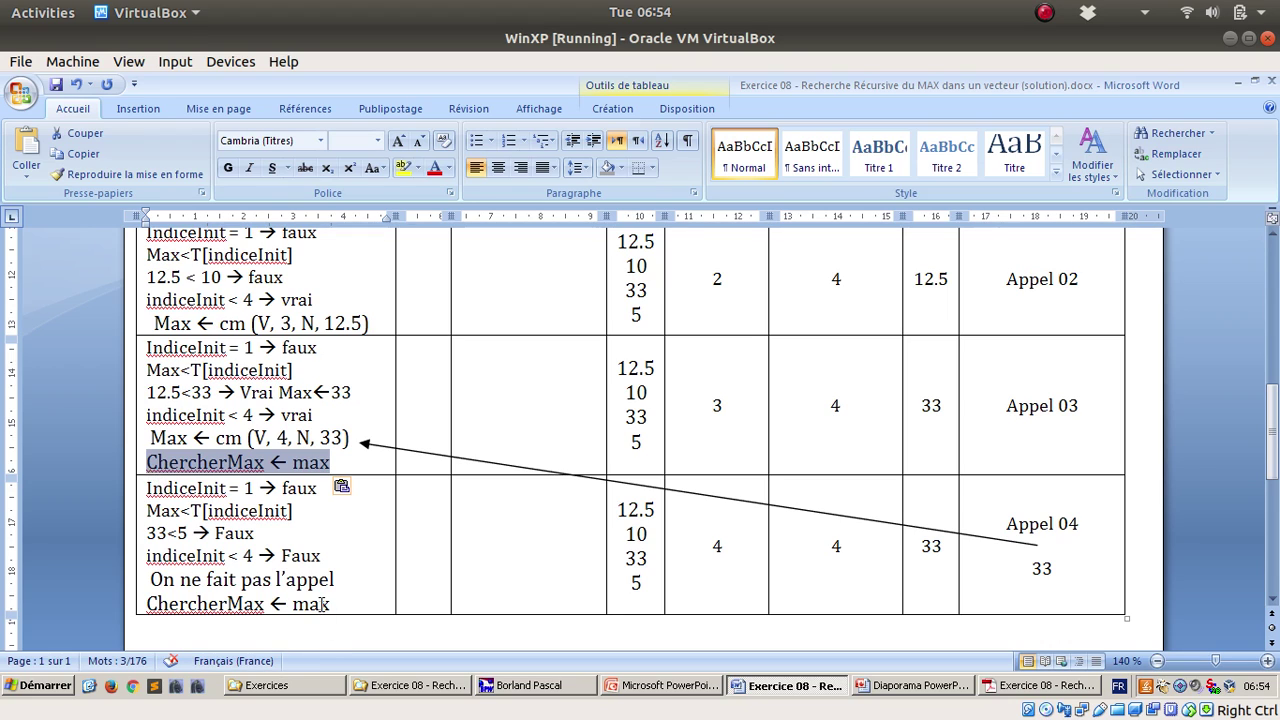
left_click(272, 465)
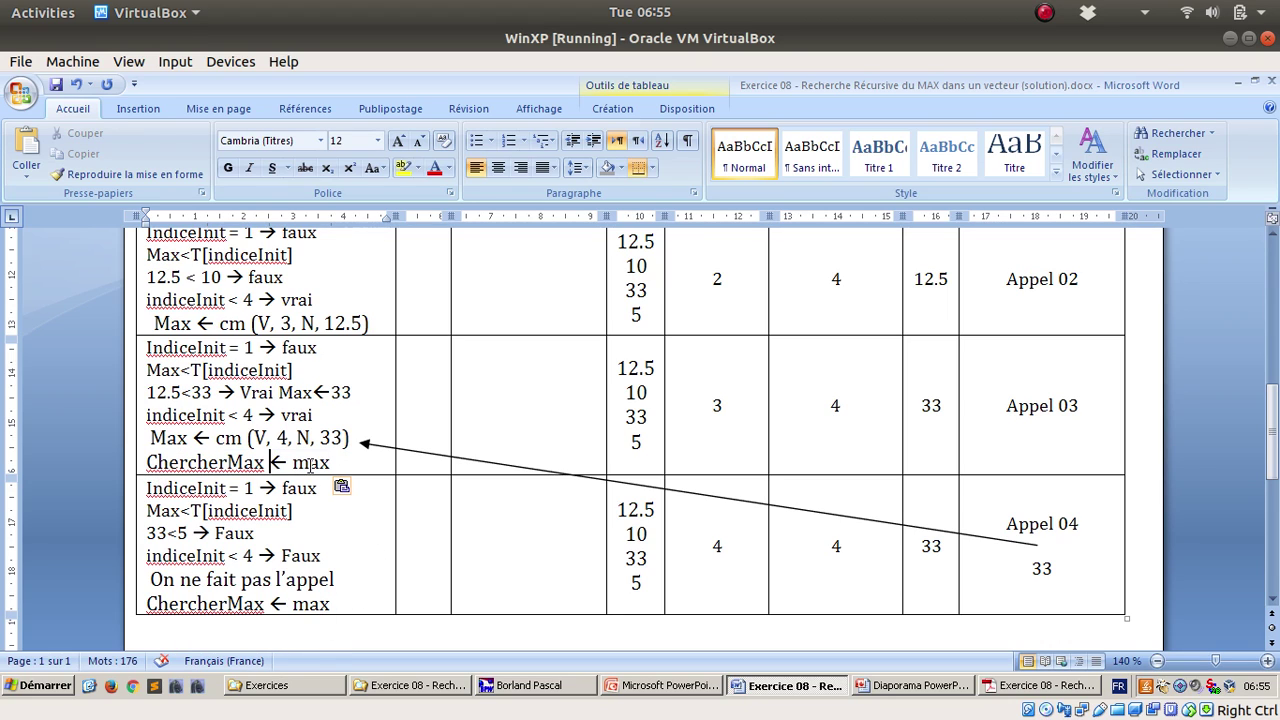
Add the returned value 33 below "Appel 03" in the ChercherMax column.
left_click(1030, 404)
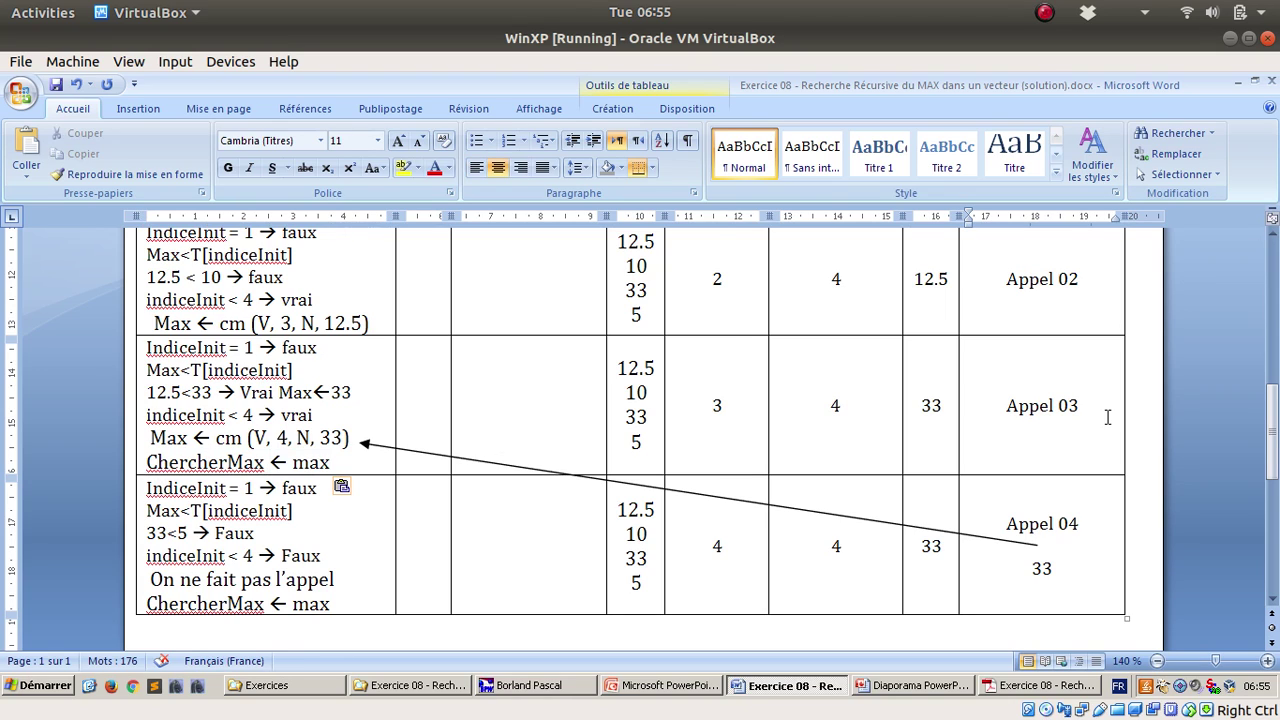
key("Return")
key("Return")
type("33")
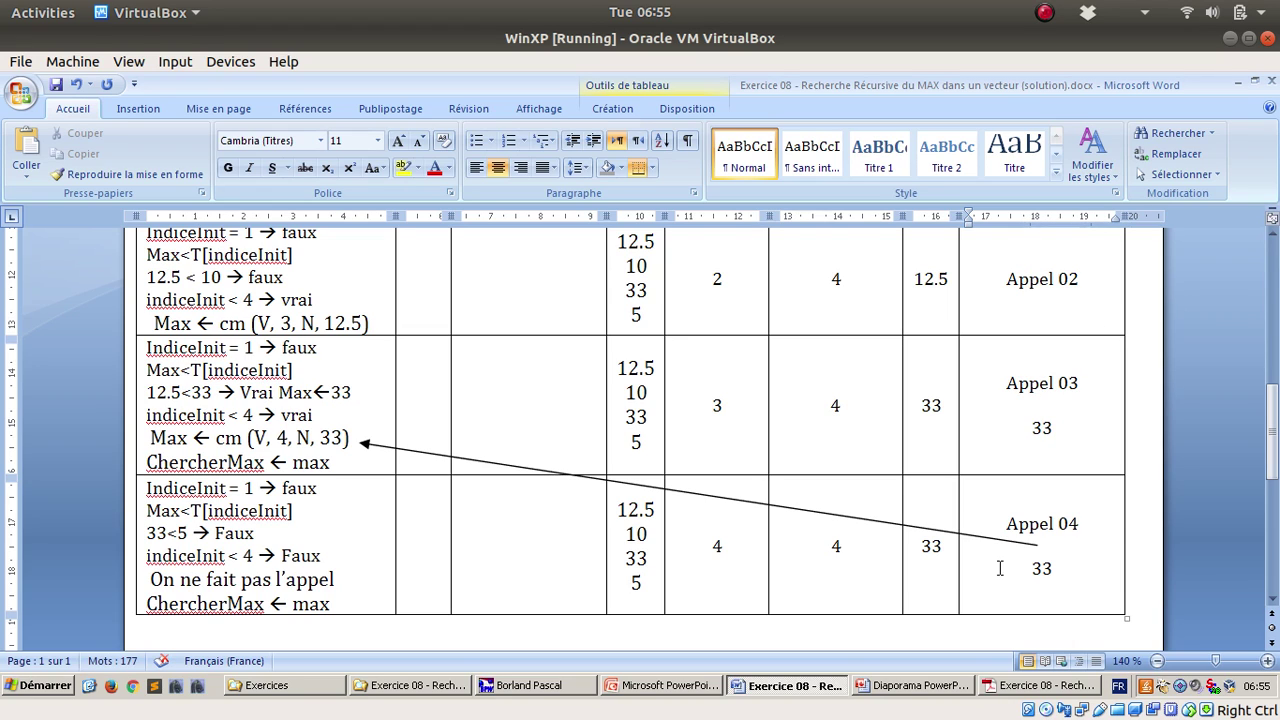
Move the arrow's start onto the 33 under "Appel 04" and duplicate the arrow from Appel 03's 33 to "Max ← cm (V, 3, N, 12.5)".
left_click(1010, 541)
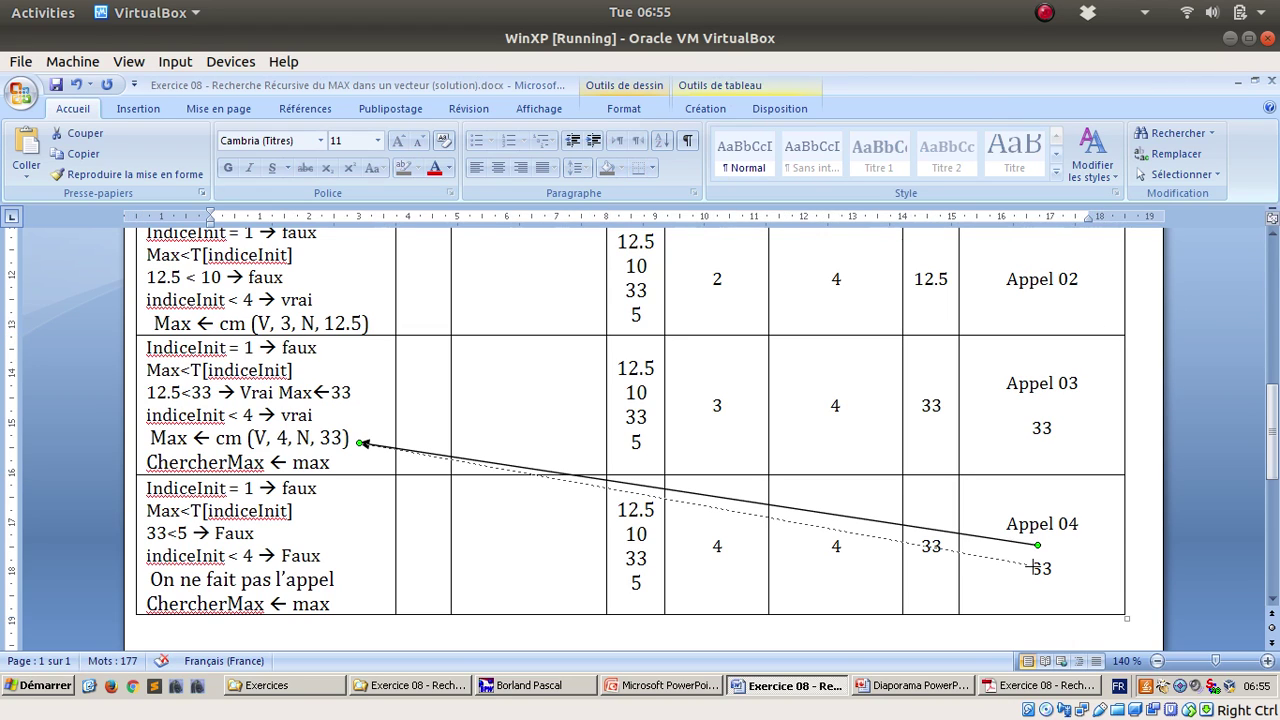
left_click_drag(1033, 567, 1036, 568)
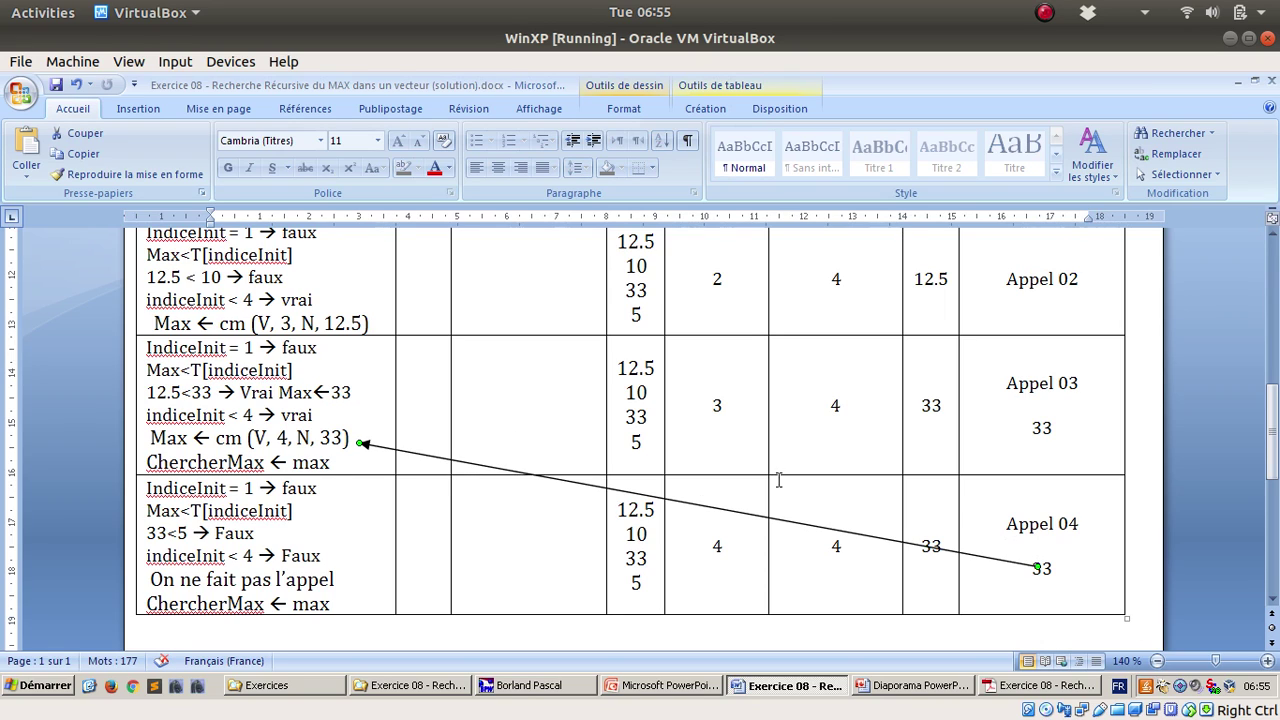
left_click(1040, 430)
left_click_drag(703, 506, 692, 371)
key("ctrl+z")
left_click_drag(624, 491, 617, 352)
left_click_drag(349, 302, 378, 323)
Add the line "Cherchermax ← max" below the recursive call in the Appel 02 Instruction cell.
left_click(370, 323)
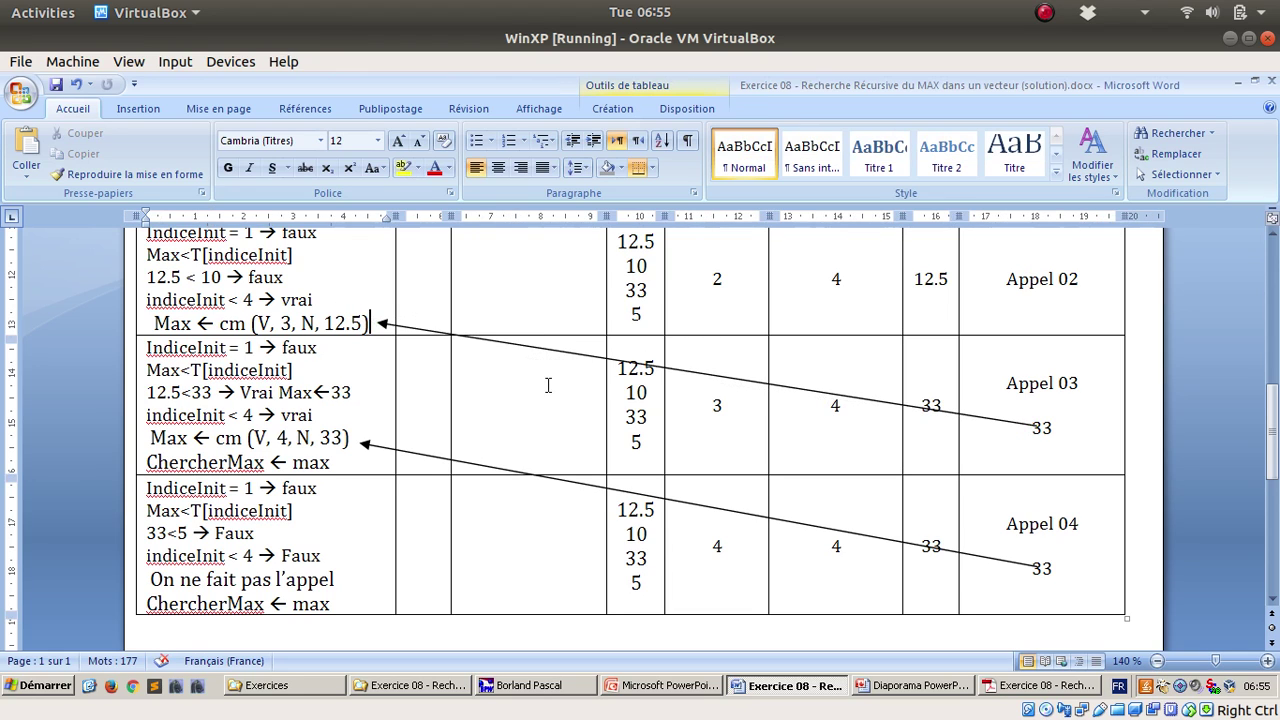
key("Return")
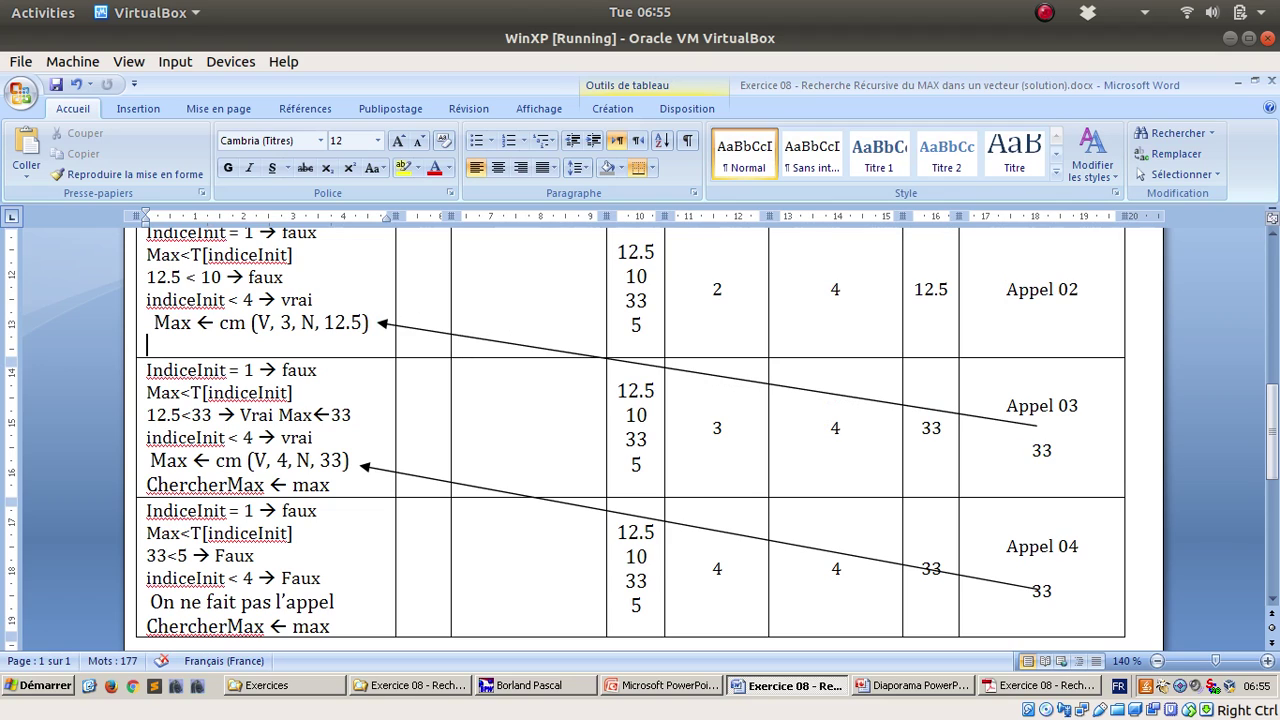
type("Chercher")
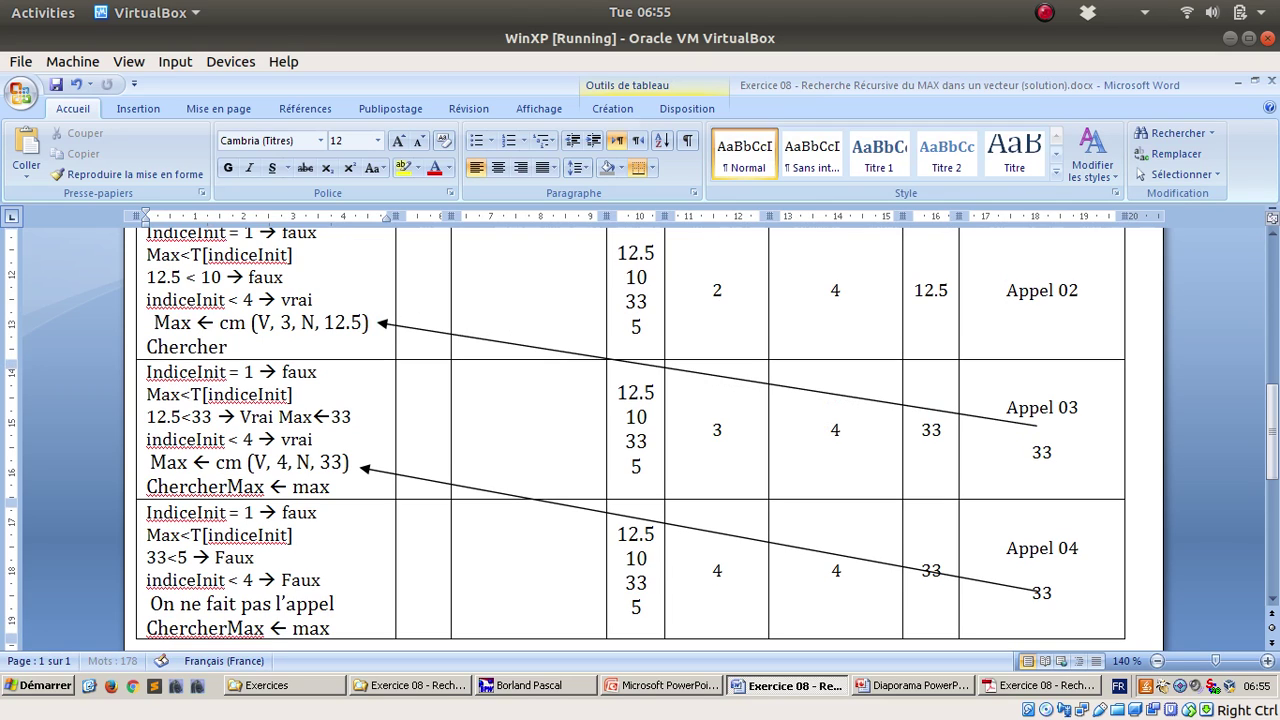
type("max - m")
key("BackSpace")
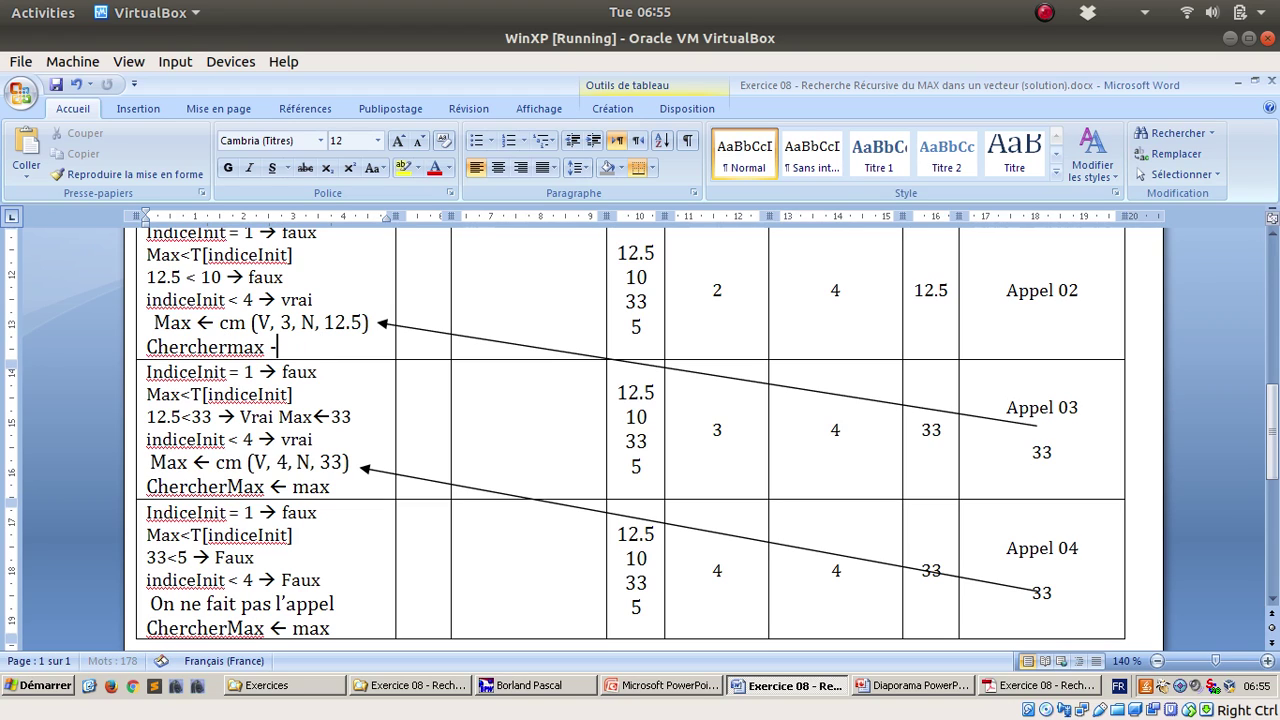
key("BackSpace")
key("BackSpace")
key("BackSpace")
type("<--max")
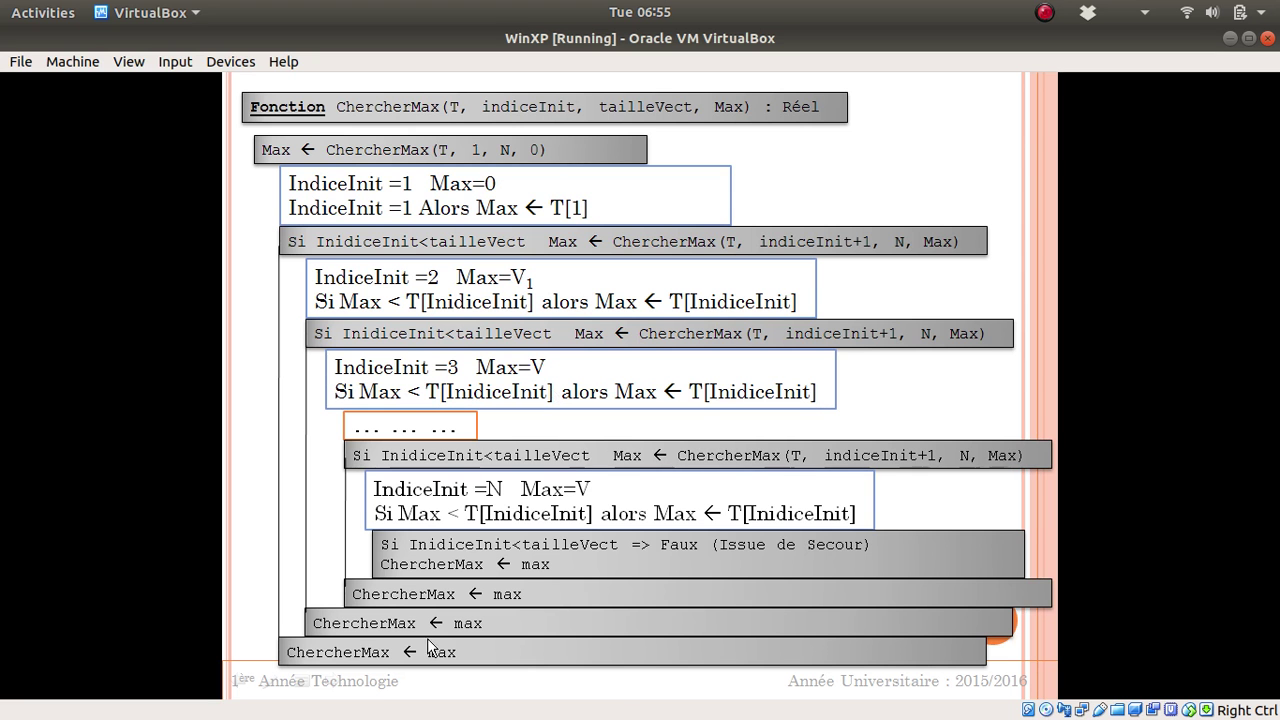
key("alt+Tab")
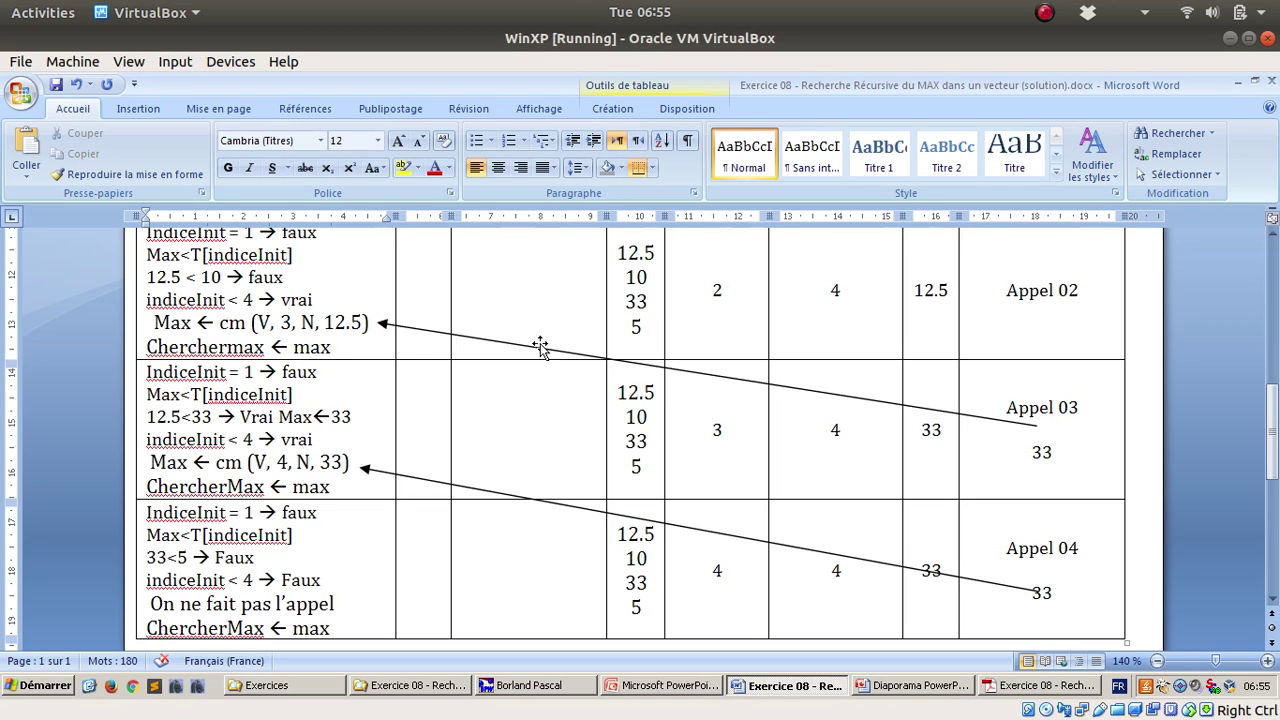
Add 33 below 12.5 in the Max cell of the Appel 02 row.
left_click(929, 304)
left_click_drag(914, 290, 937, 291)
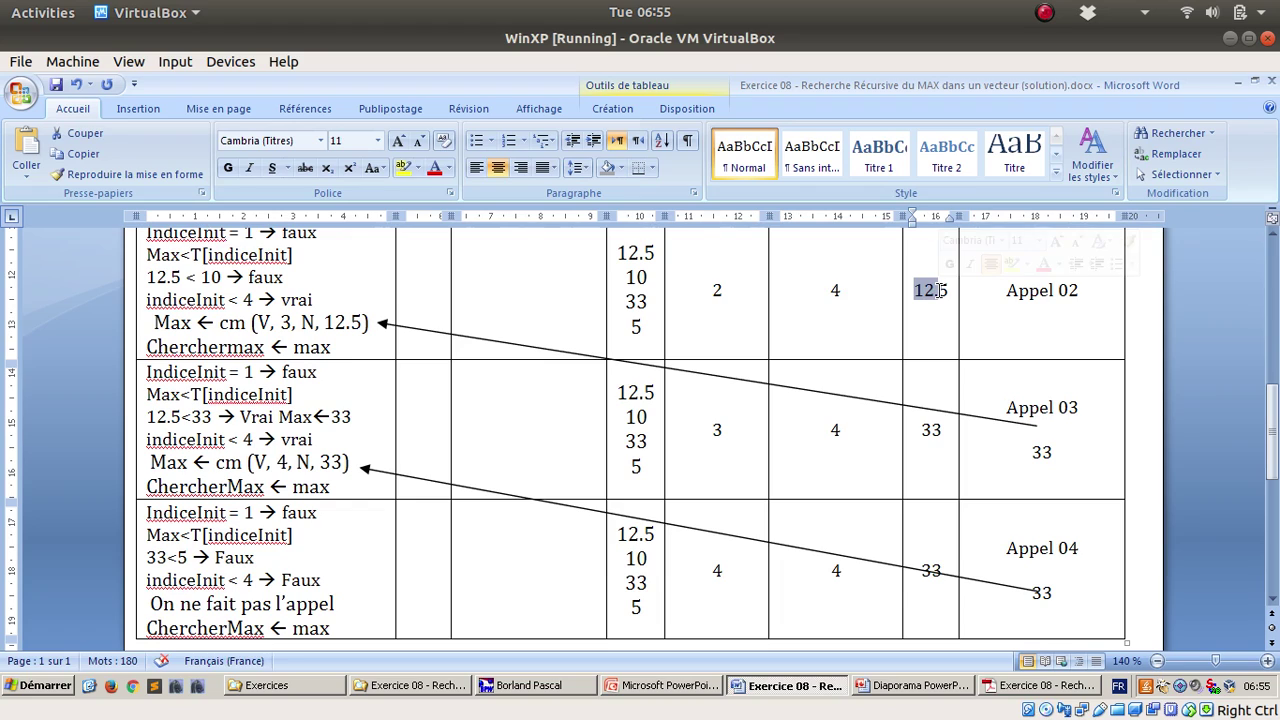
double_click(312, 347)
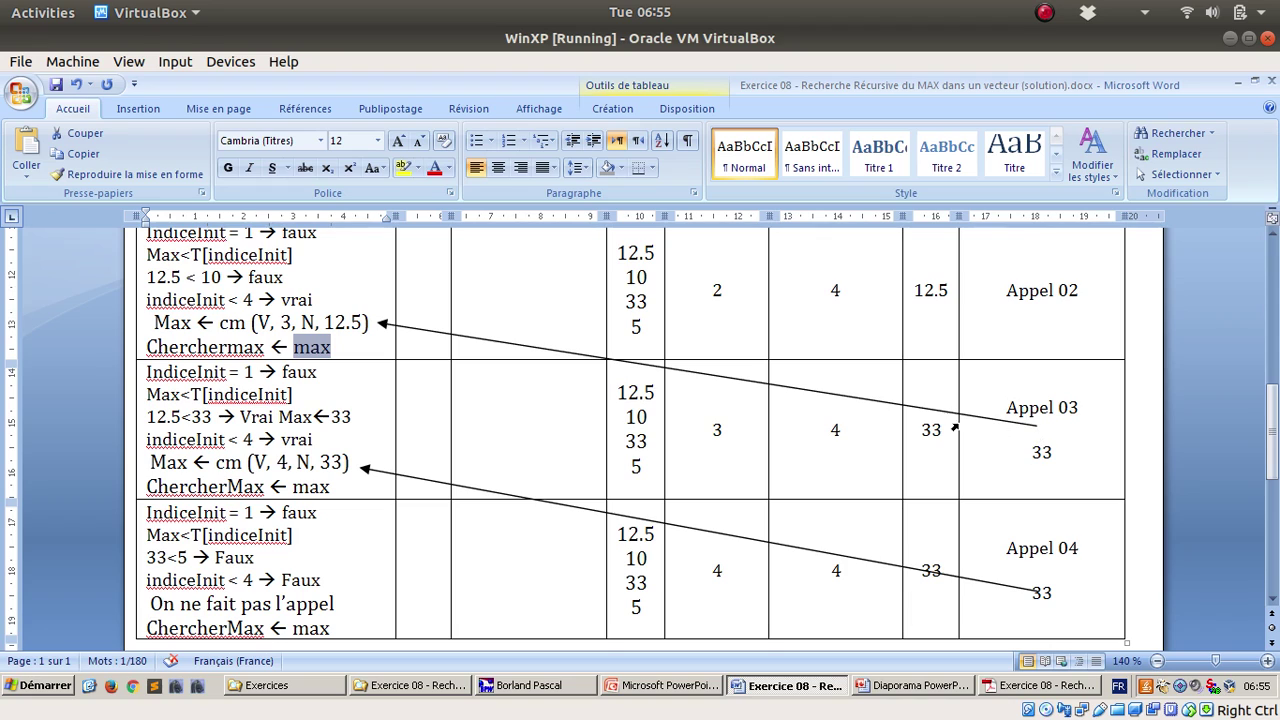
left_click_drag(370, 322, 219, 322)
left_click_drag(912, 292, 950, 291)
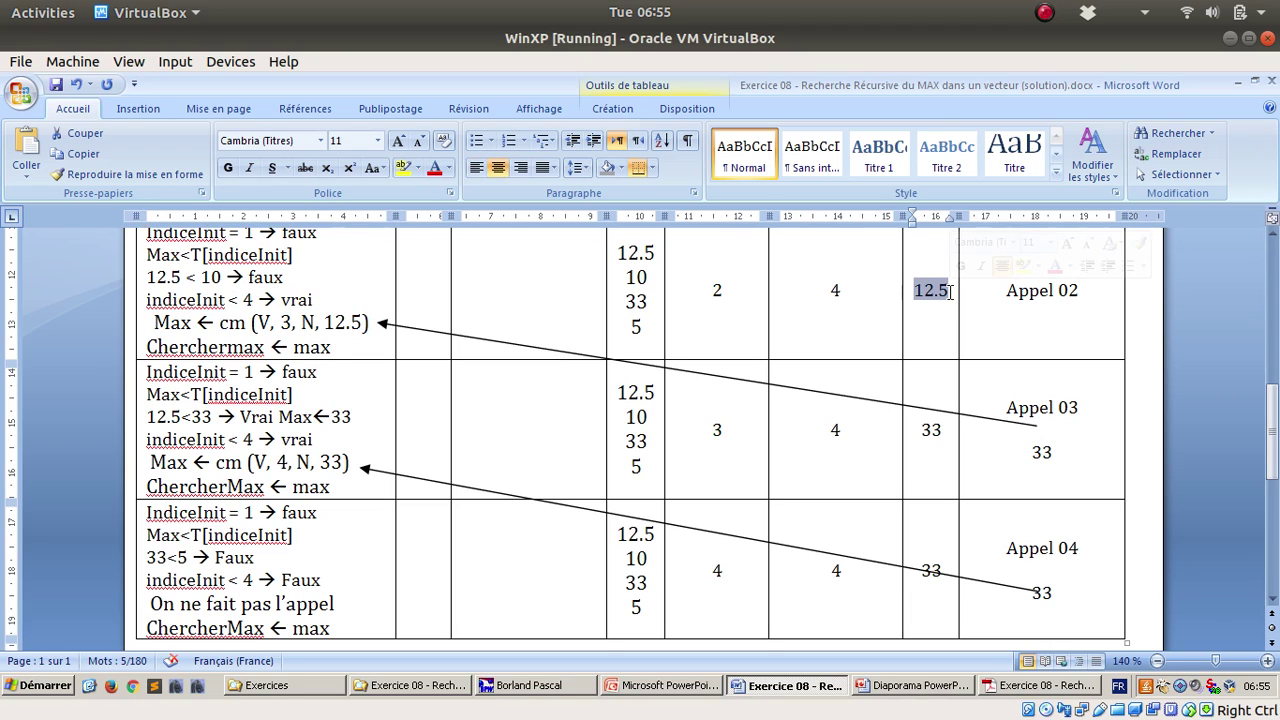
left_click(950, 291)
key("Return")
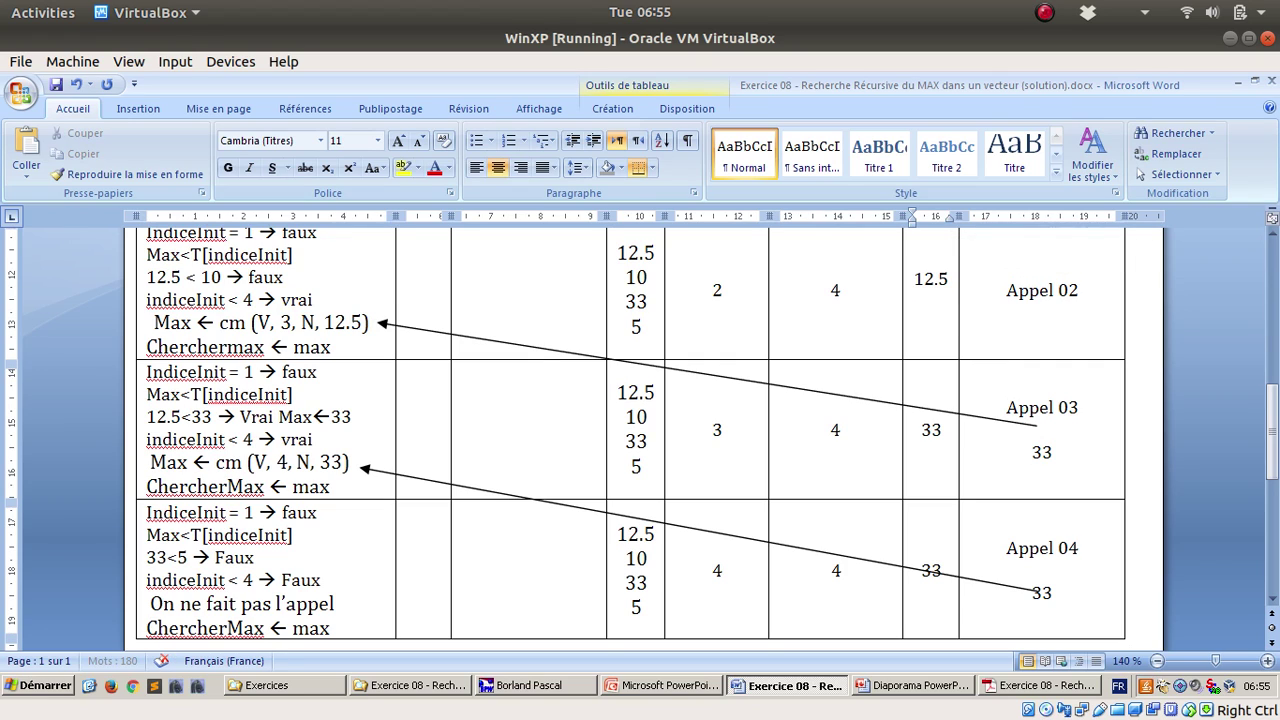
type("33")
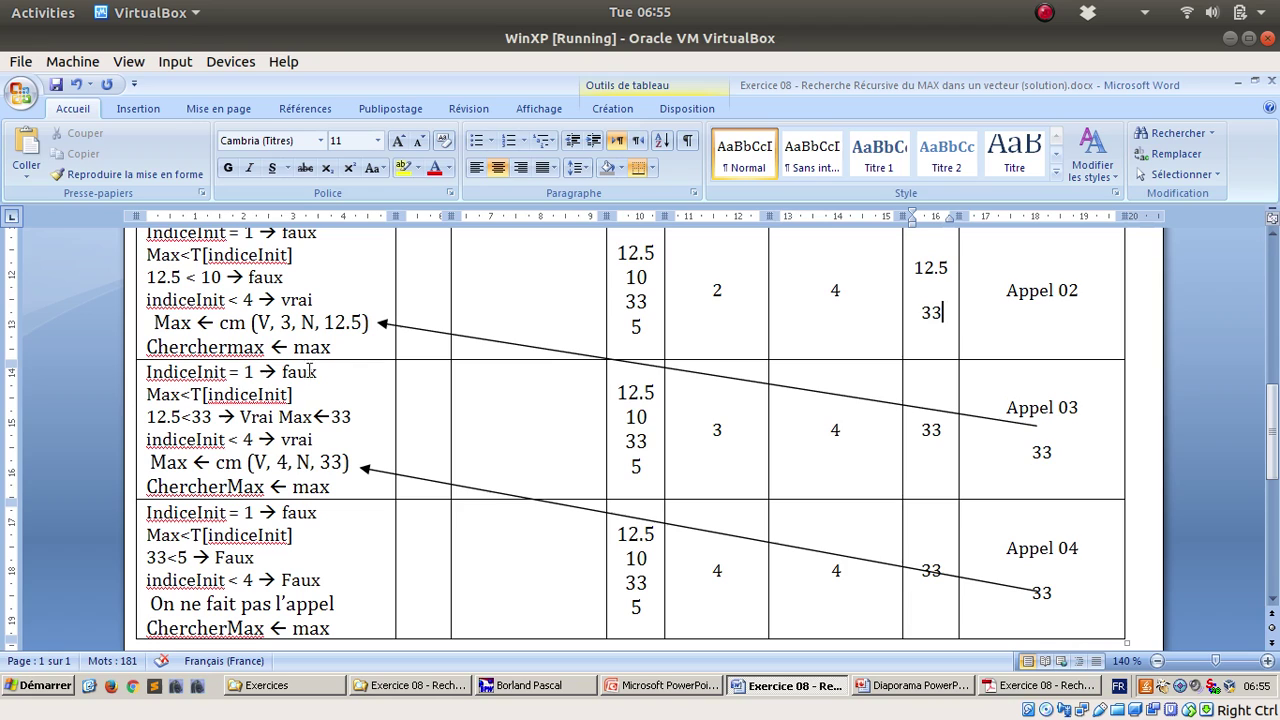
Add the returned value 33 below "Appel 02" in the ChercherMax column.
double_click(228, 355)
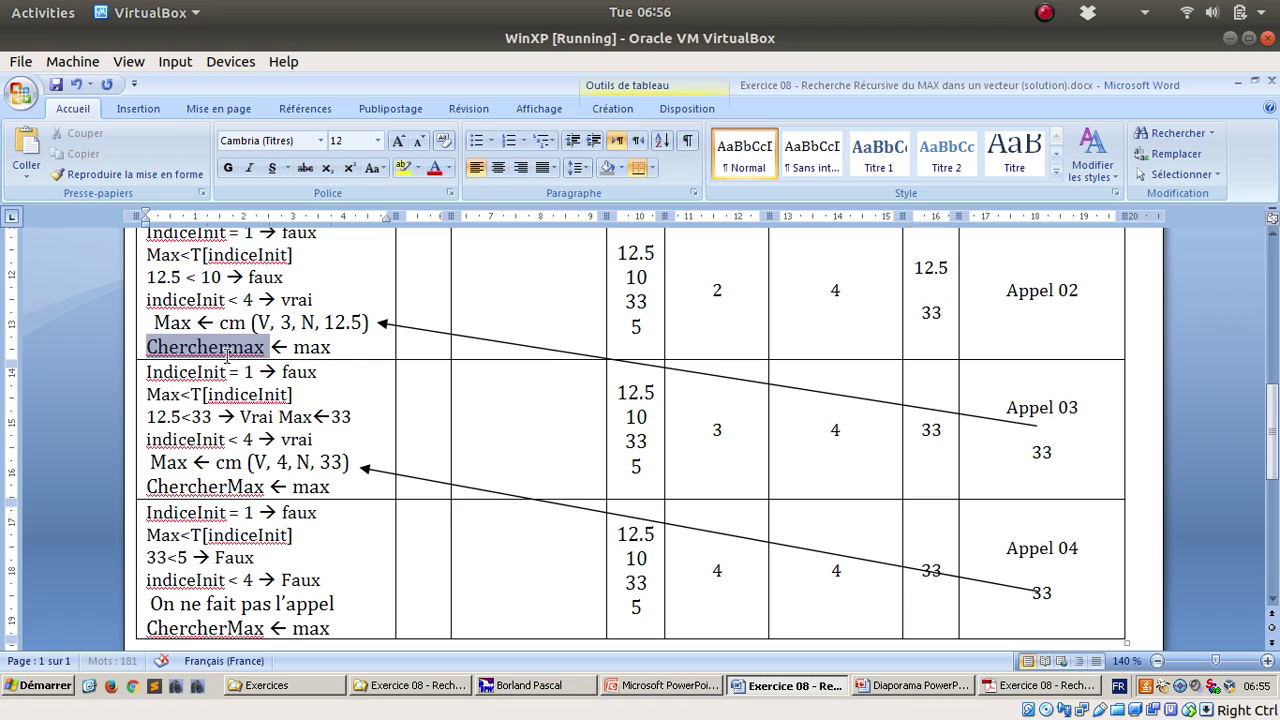
left_click(1080, 299)
key("Return")
type("33")
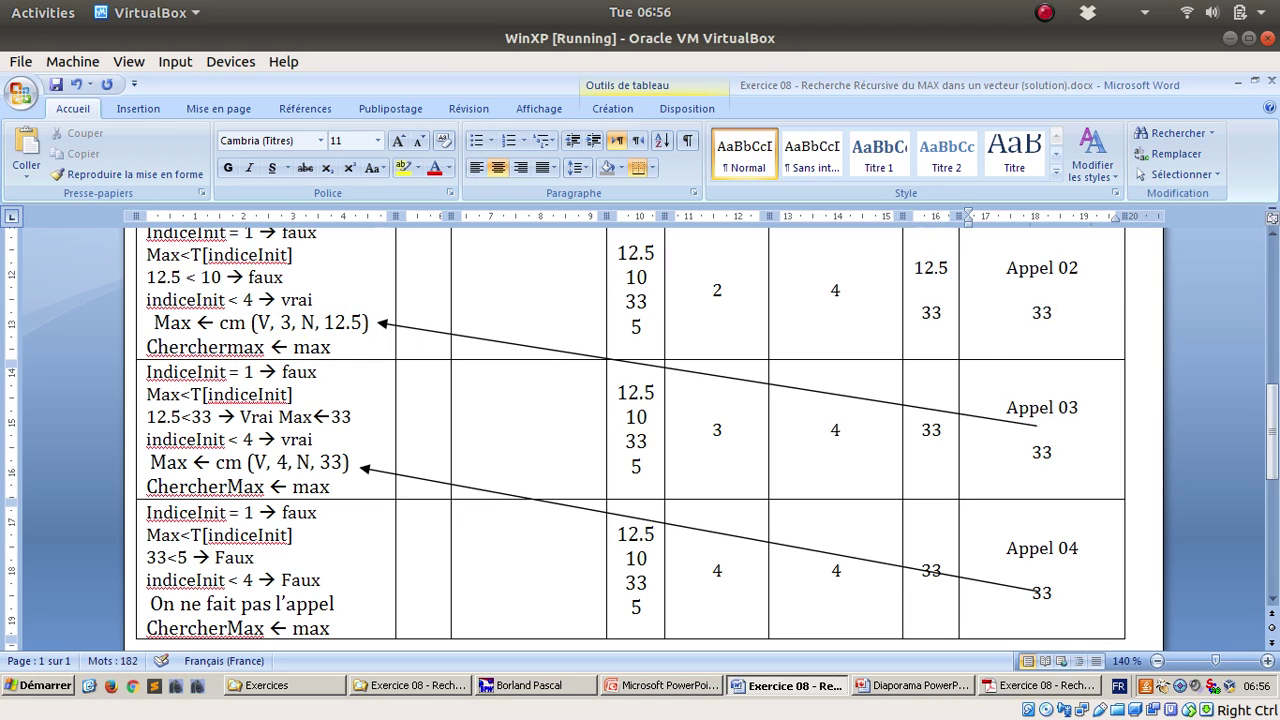
Realign the upper arrow so it runs from the 33 under "Appel 03" to the end of the Appel 02 recursive call.
scroll(693, 414, "down", 2)
scroll(700, 434, "up", 1)
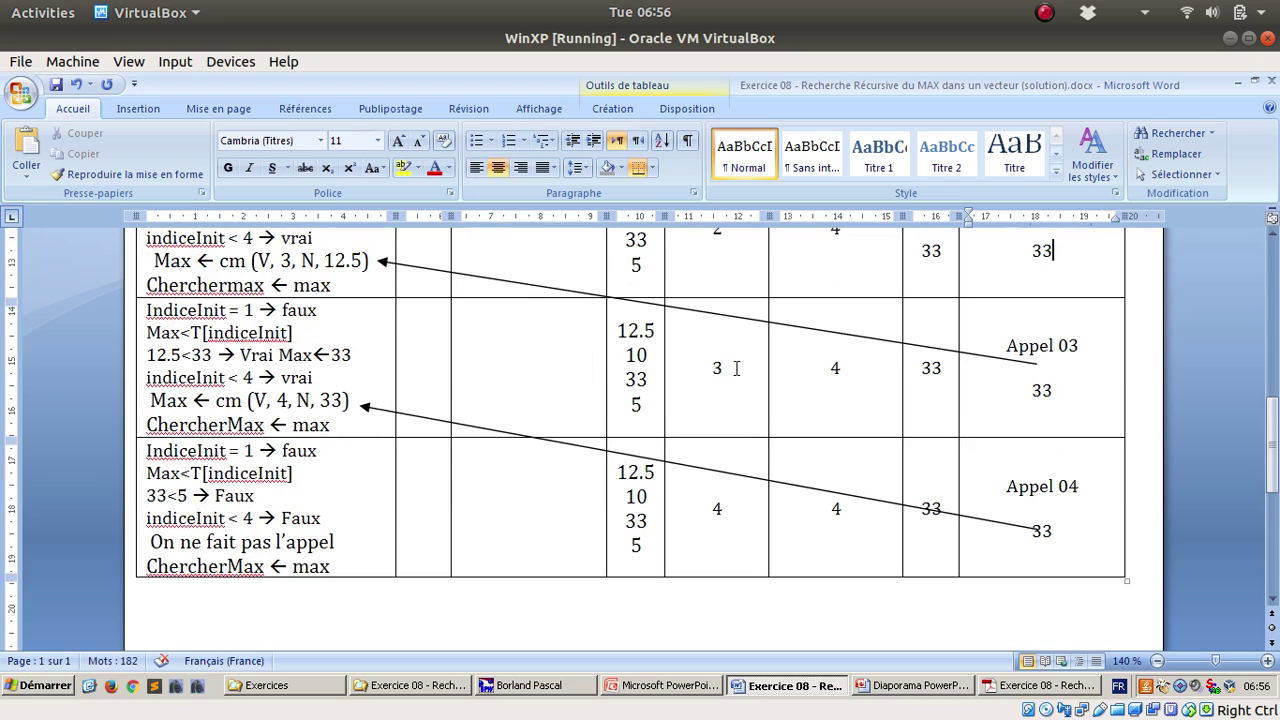
left_click_drag(743, 319, 733, 346)
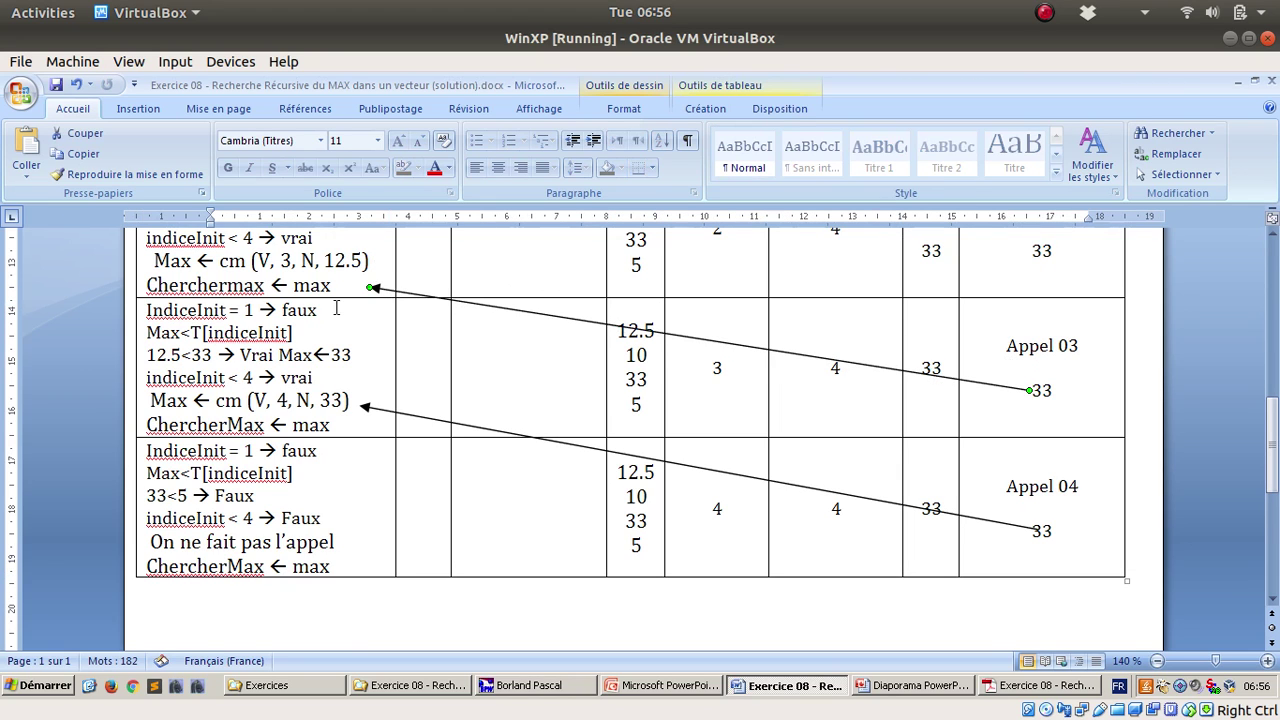
left_click_drag(370, 288, 371, 273)
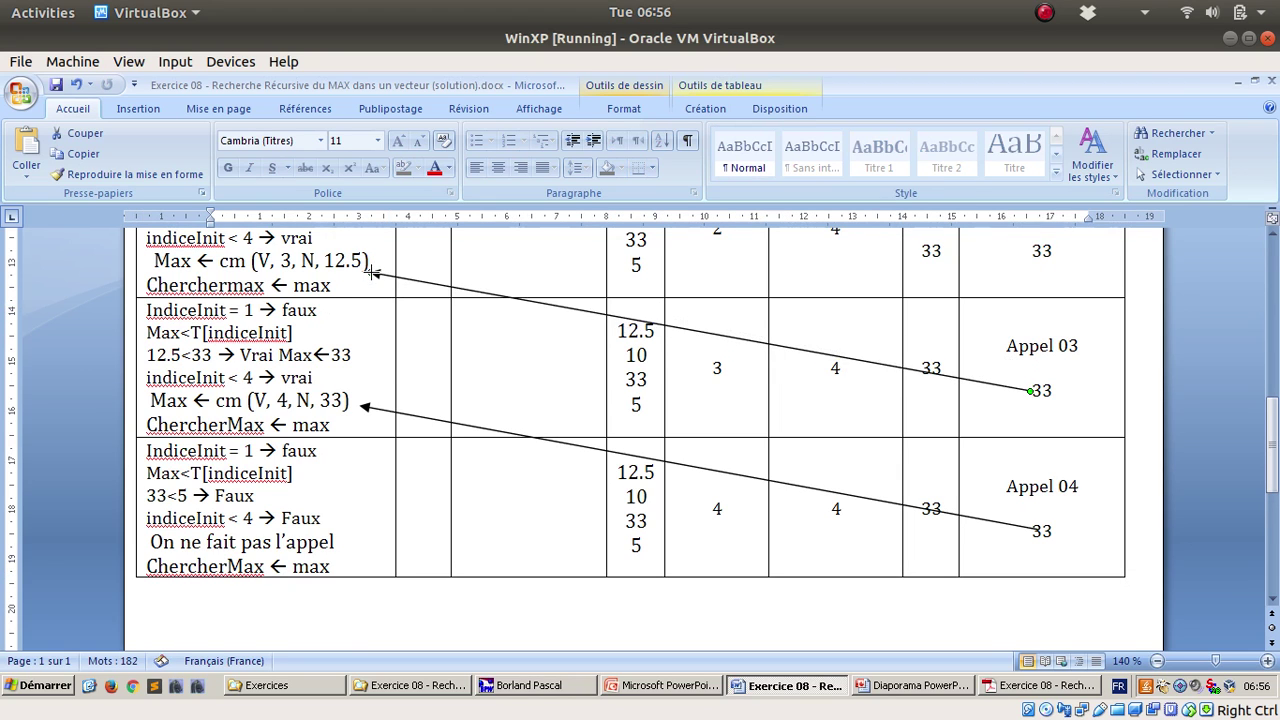
Duplicate the arrow so it runs from the 33 under "Appel 02" to the call "Max ← cm (V, 2, N, 12.5)".
scroll(390, 364, "up", 3)
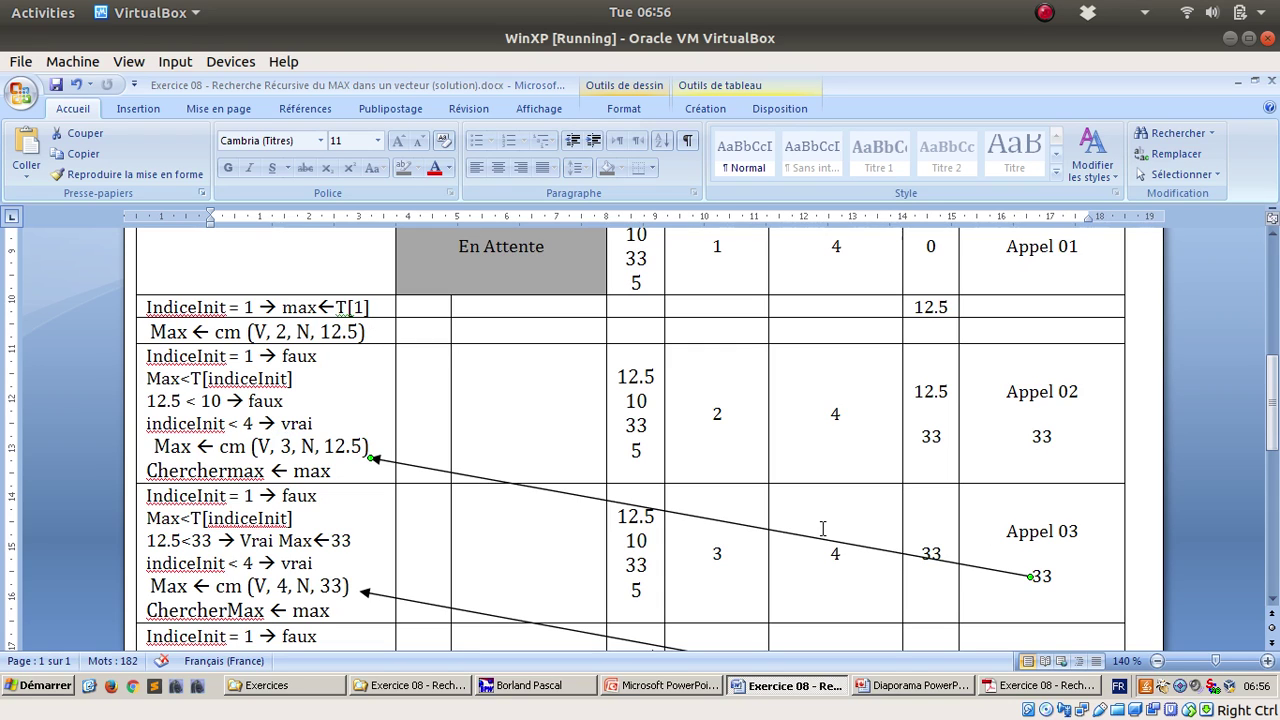
left_click_drag(815, 540, 812, 405)
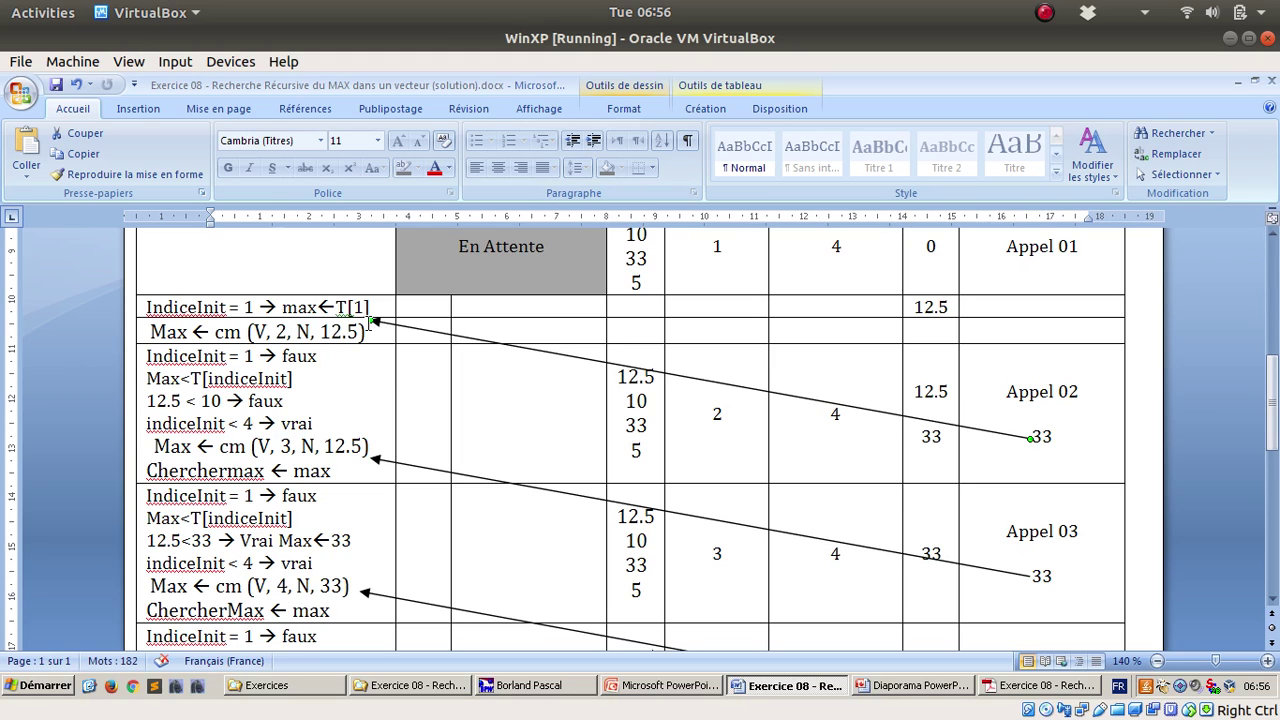
mouse_move(371, 320)
left_mouse_down()
mouse_move(380, 333)
mouse_move(234, 346)
mouse_move(214, 332)
left_mouse_up()
left_click(360, 330)
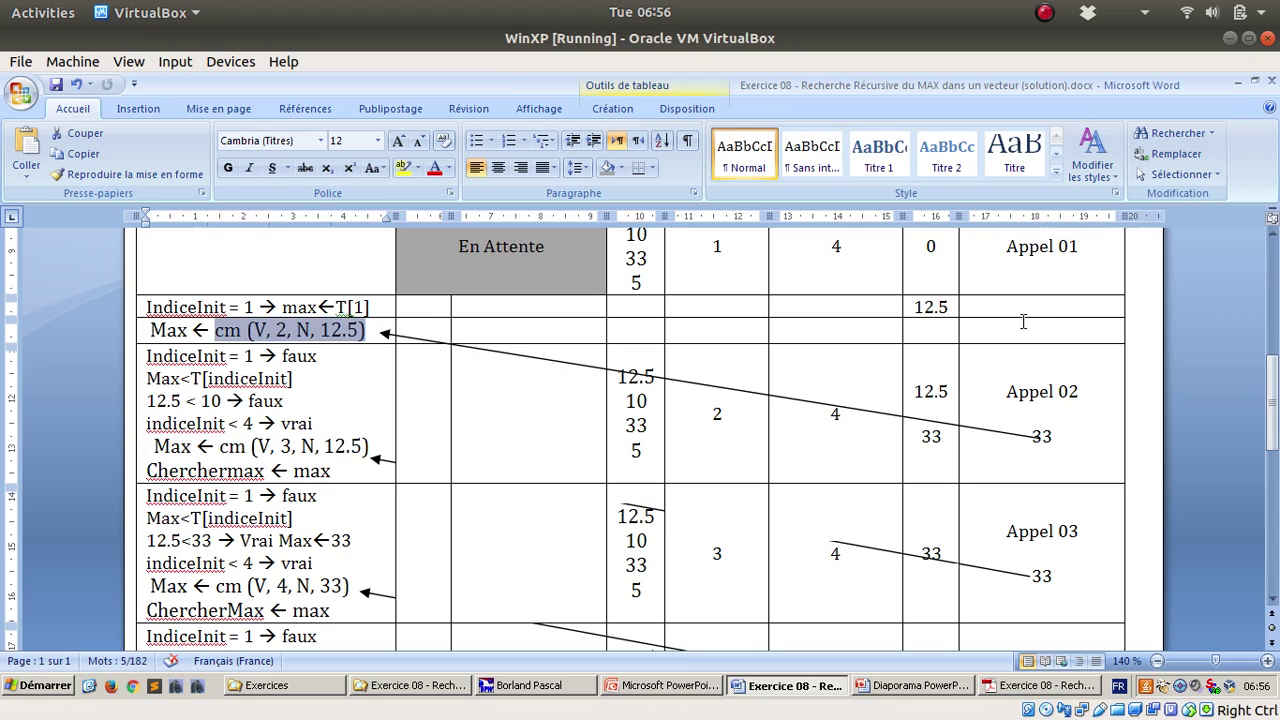
Enter 33 in the Max cell of the "Max ← cm (V, 2, N, 12.5)" row.
left_click(836, 330)
scroll(954, 342, "up", 2)
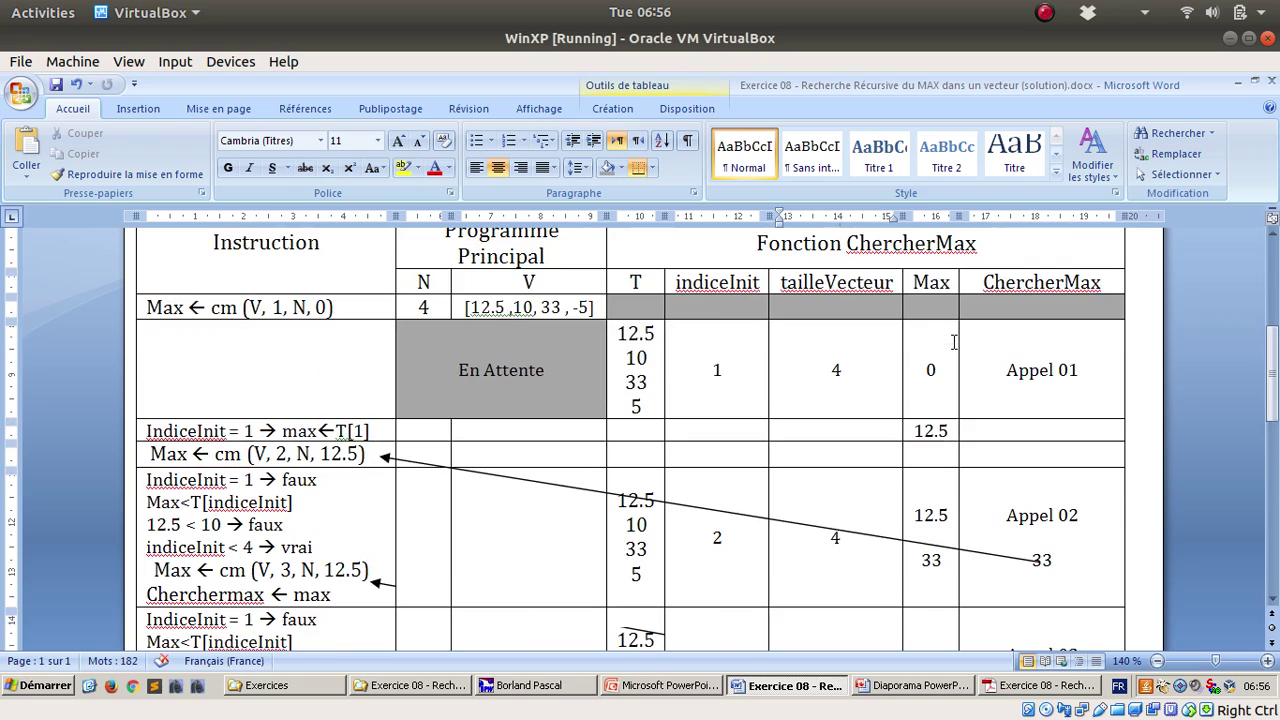
left_click(936, 460)
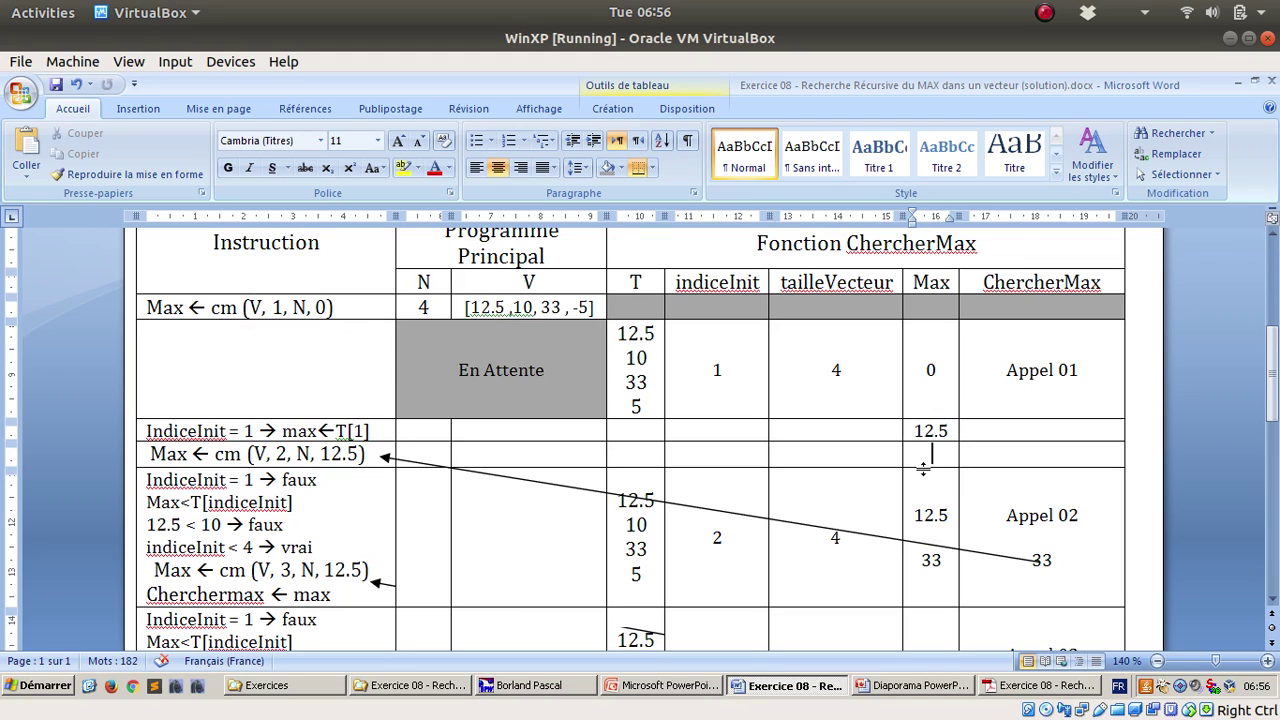
type("33")
Add the line "Chercher← Max" below "Max ← cm (V, 2, N, 12.5)" in its Instruction cell.
left_click(491, 475)
key("Return")
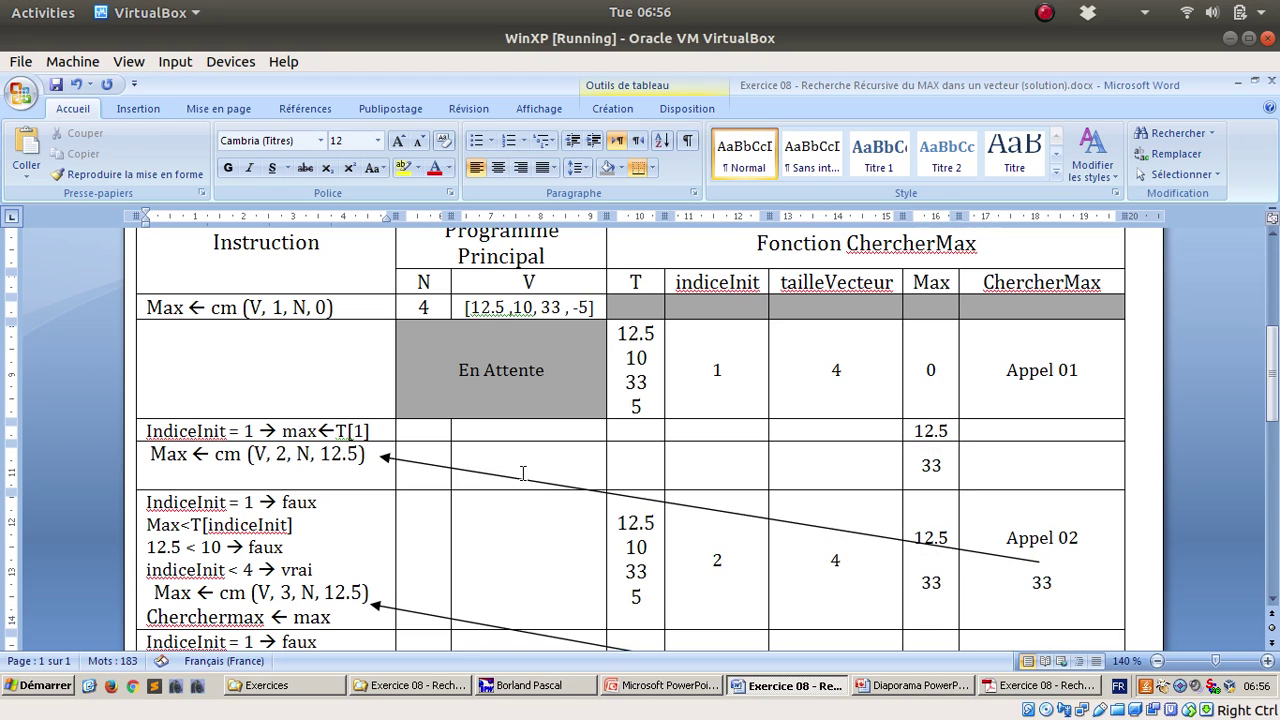
type("Cherchber")
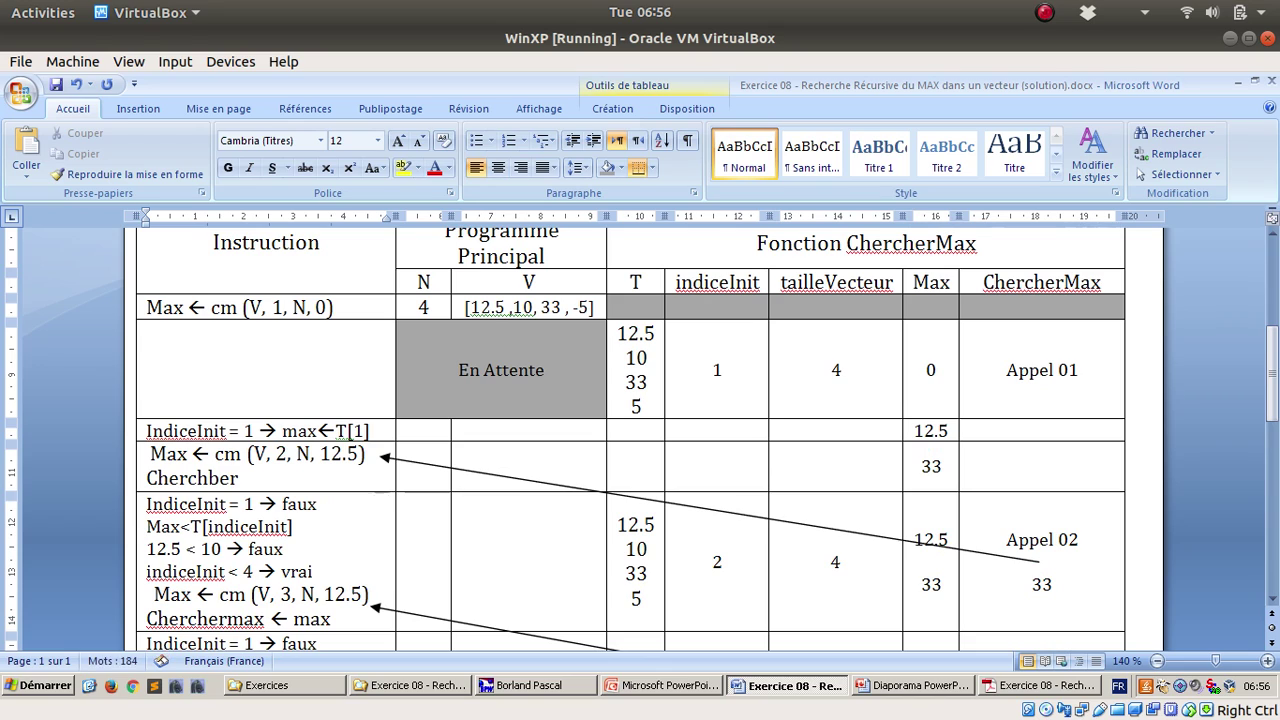
key("BackSpace")
key("BackSpace")
type("er<--")
type(" Max")
left_click(1062, 467)
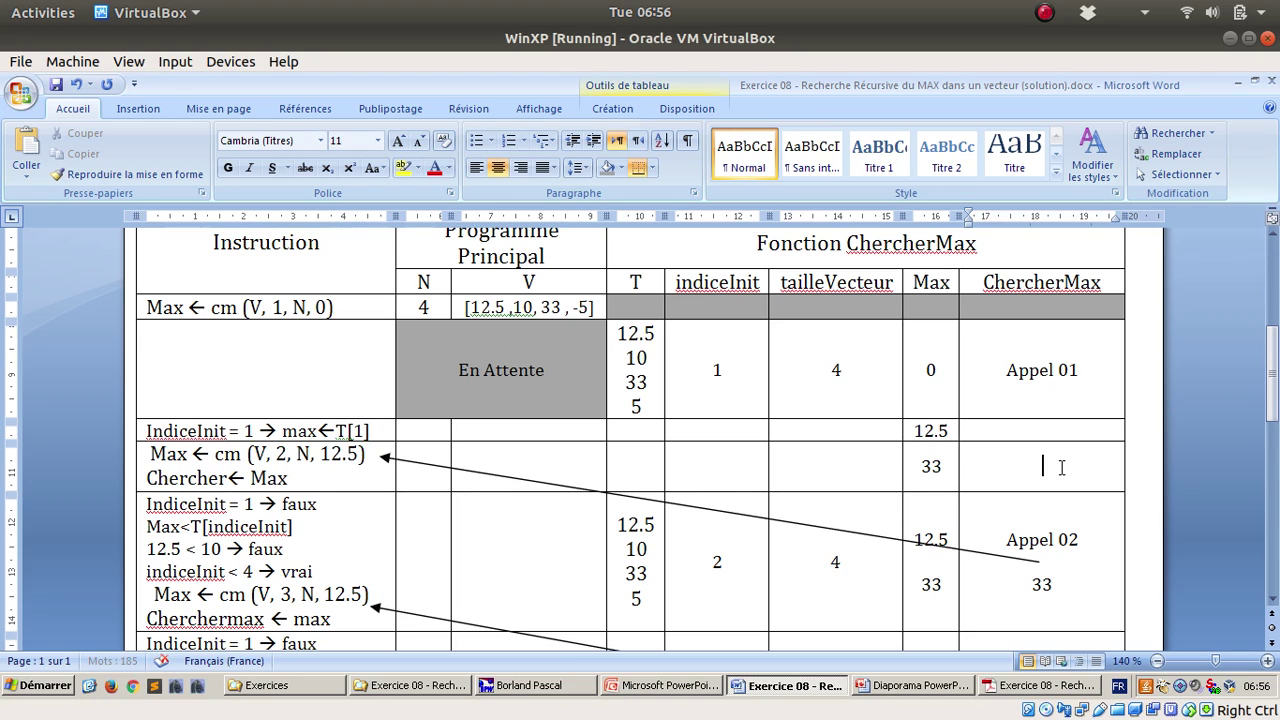
left_click(1040, 388)
key("Down")
key("Up")
key("ctrl+shift+Left")
key("ctrl+shift+Left")
key("ctrl+c")
key("BackSpace")
left_click(1049, 455)
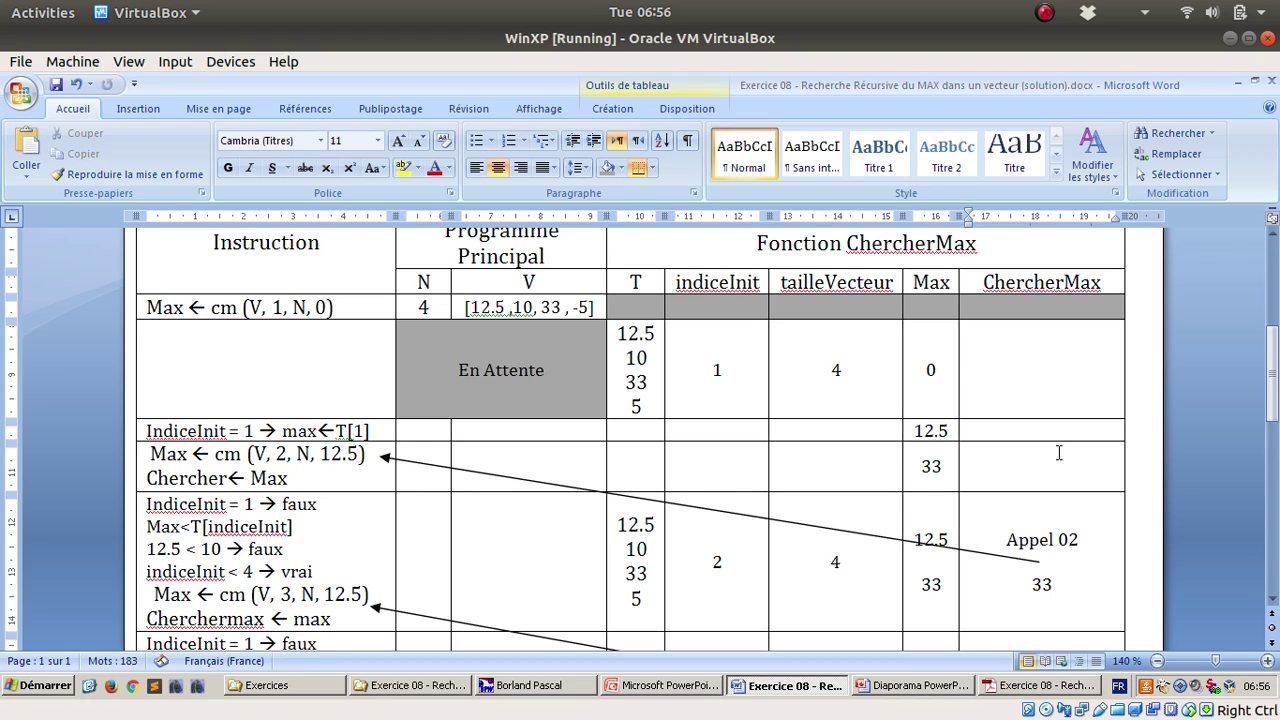
left_click(1043, 368)
key("ctrl+v")
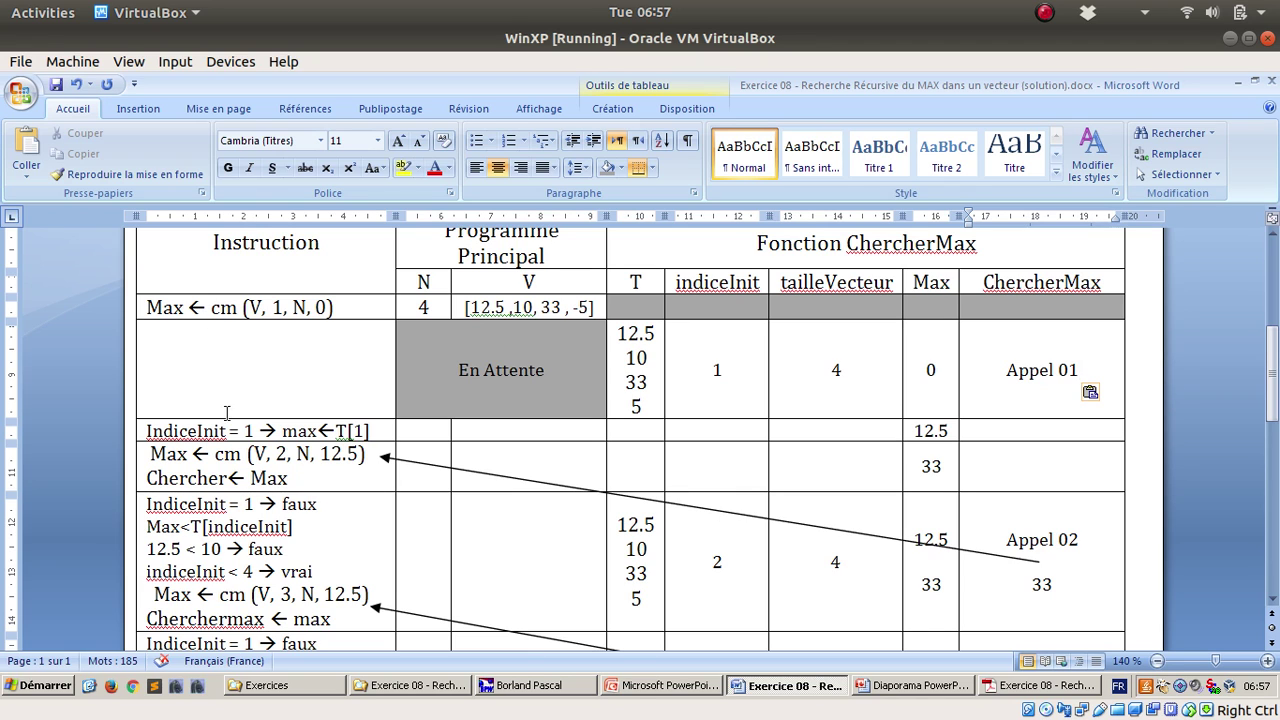
Erase the horizontal border between the "IndiceInit = 1 → max←T[1]" row and the "Max ← cm (V, 2, N, 12.5)" row across the columns.
left_click(595, 108)
left_click(668, 108)
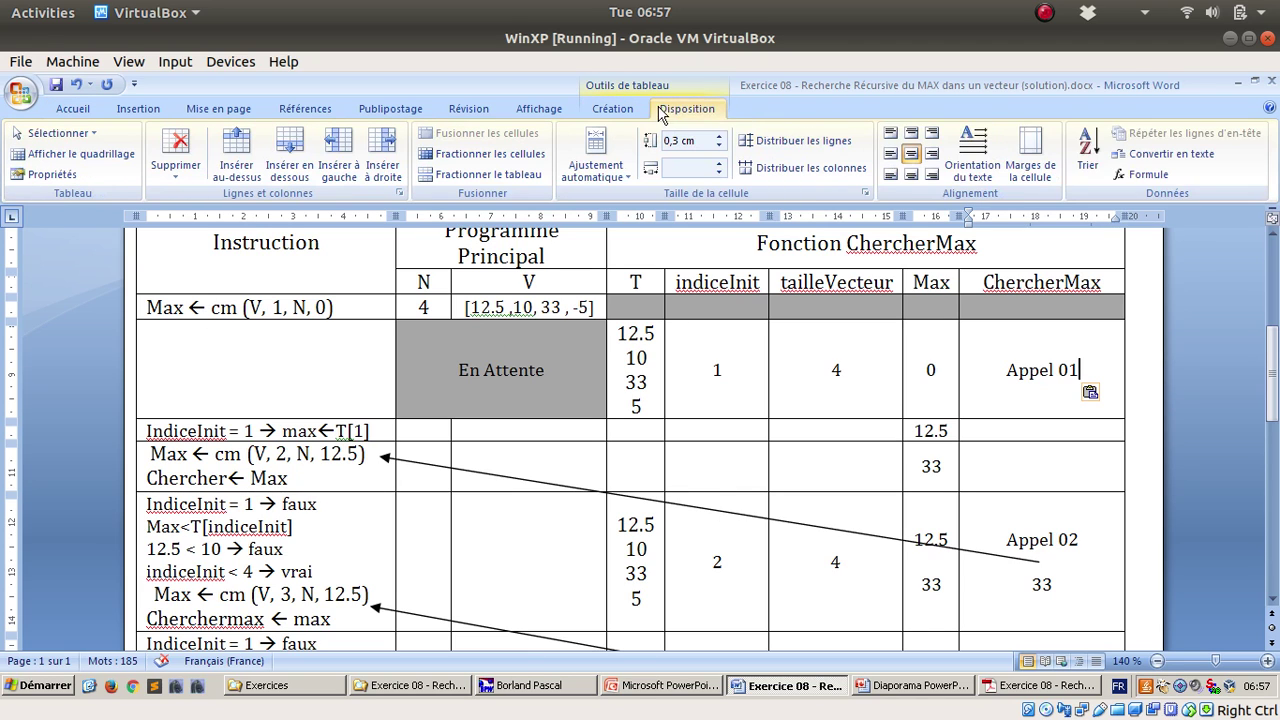
left_click(626, 112)
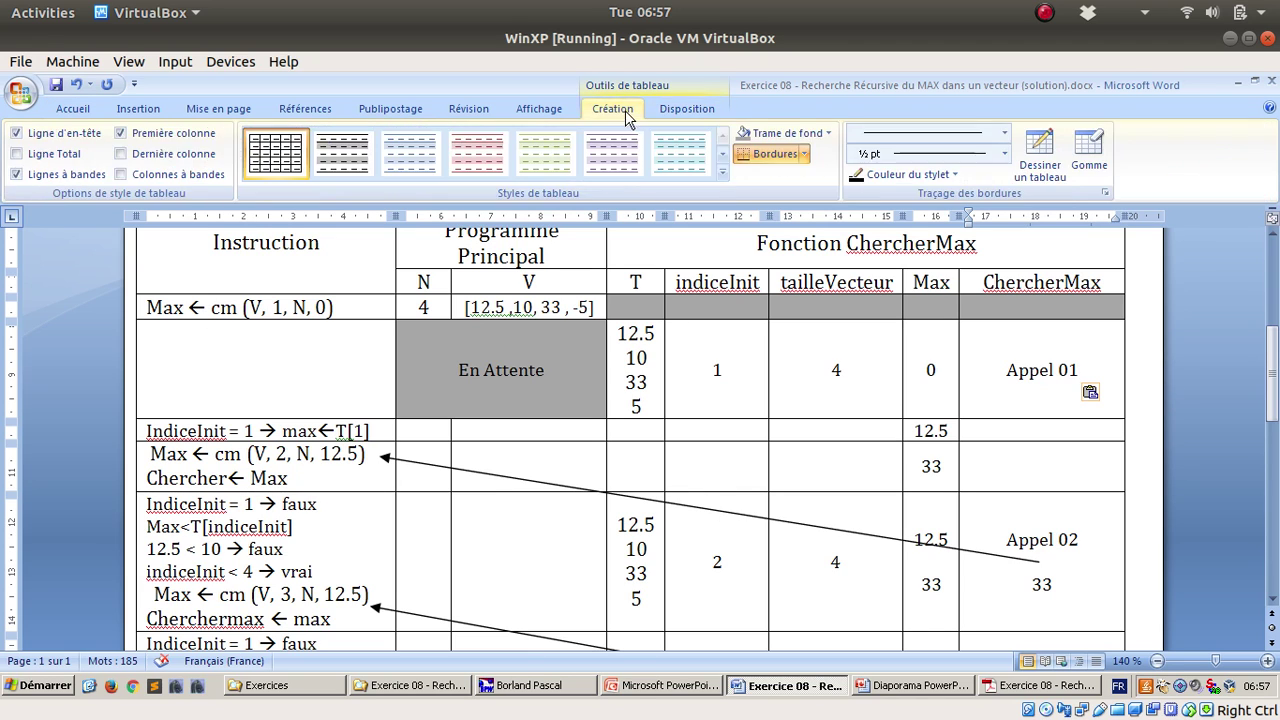
left_click(1089, 150)
mouse_move(218, 432)
left_mouse_down()
mouse_move(1131, 428)
mouse_move(380, 436)
mouse_move(392, 436)
left_mouse_up()
key("ctrl+z")
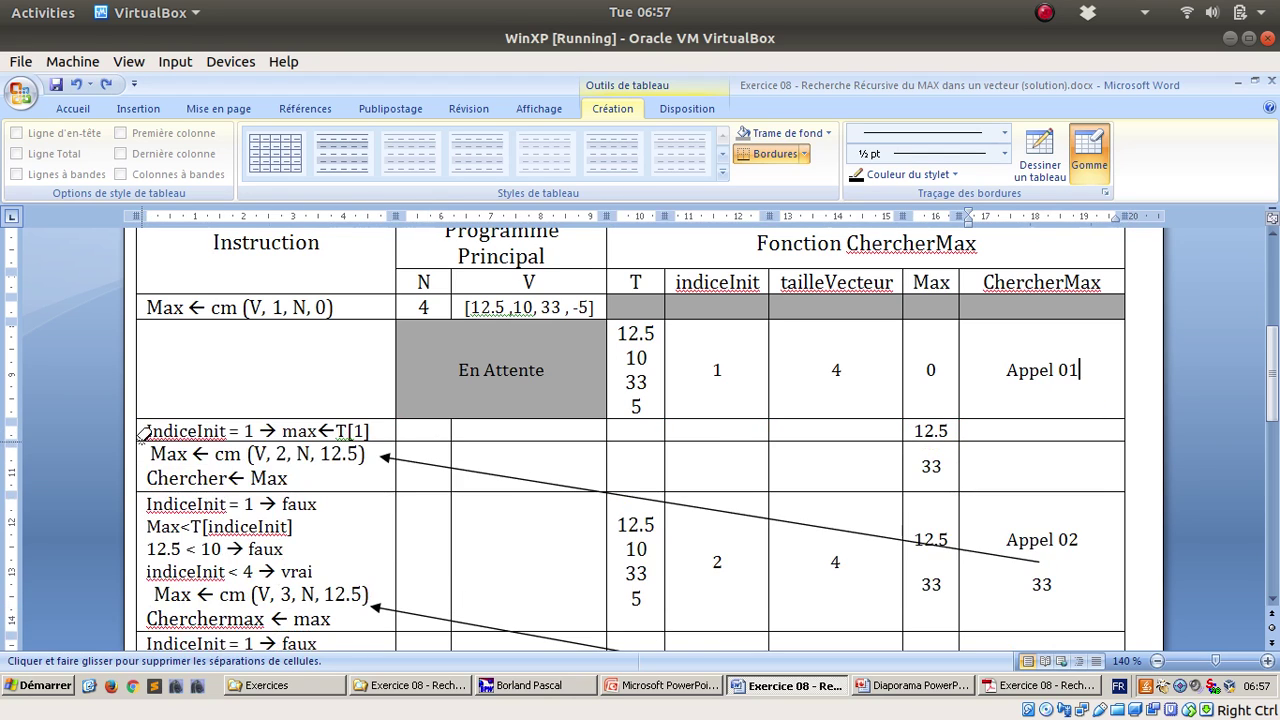
left_click_drag(143, 432, 1041, 428)
mouse_move(200, 482)
left_mouse_down()
mouse_move(789, 484)
mouse_move(162, 482)
left_mouse_up()
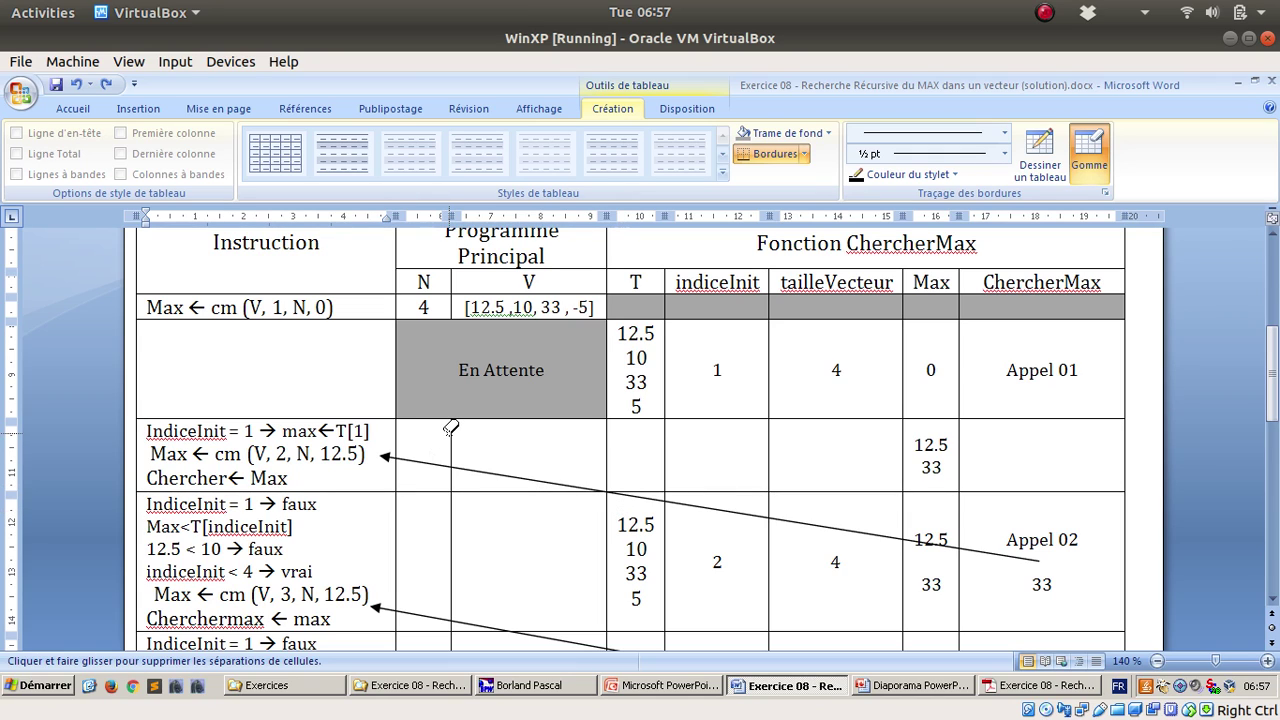
Merge the empty N and V cells of the "Max ← cm (V, 2, N, 12.5)" row into the grey "En Attente" cell by erasing their borders.
mouse_move(451, 428)
left_mouse_down()
mouse_move(457, 648)
mouse_move(434, 463)
mouse_move(451, 410)
mouse_move(1017, 397)
left_mouse_up()
scroll(460, 465, "up", 3)
key("ctrl+z")
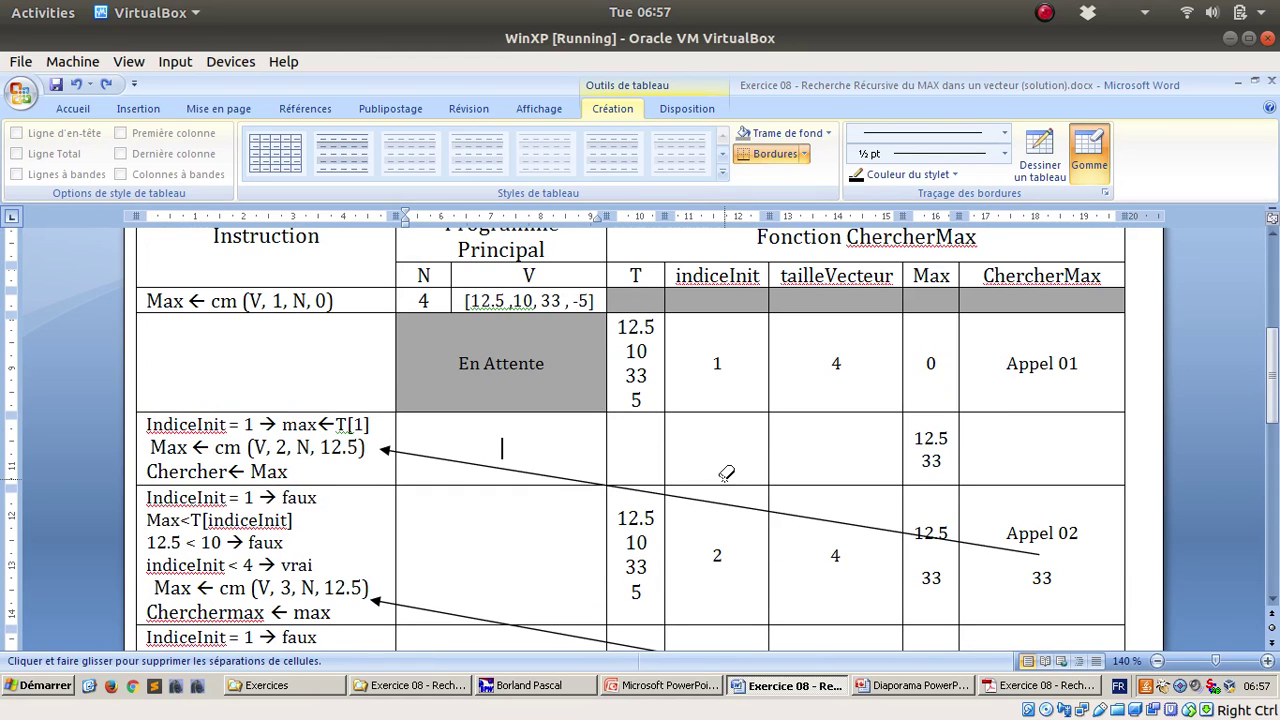
left_click(503, 410)
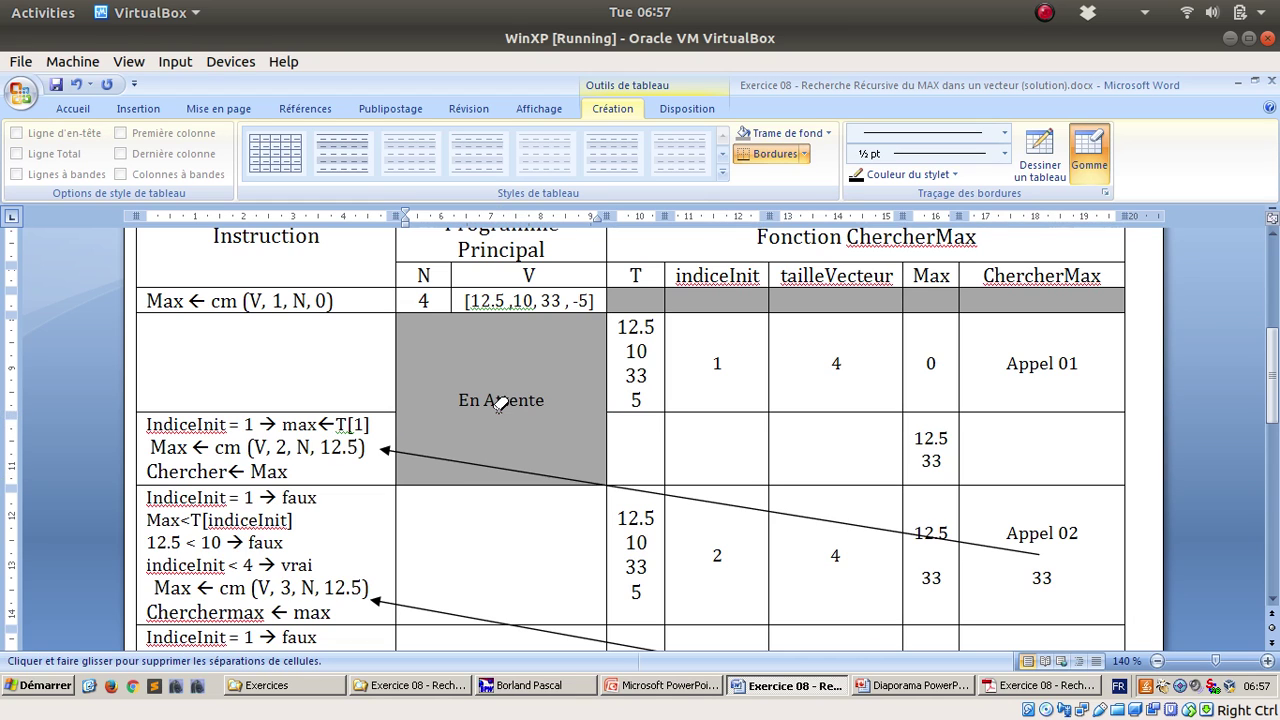
left_click_drag(660, 417, 651, 410)
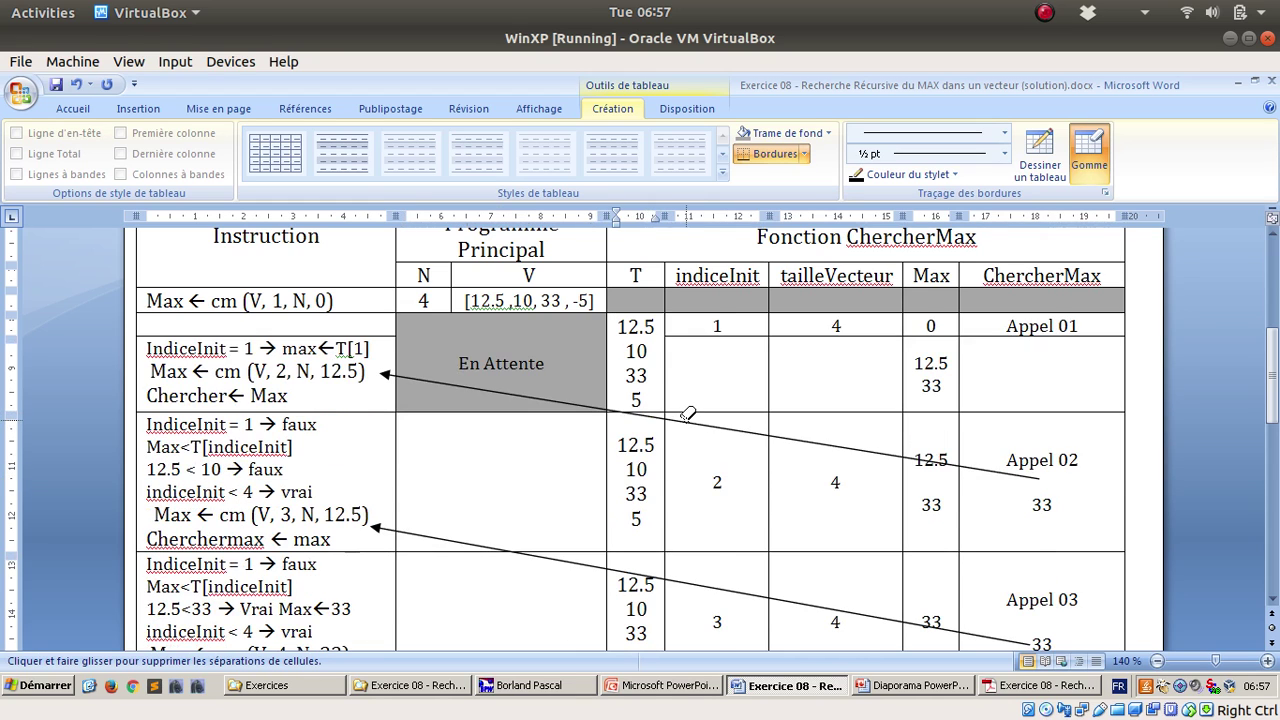
key("ctrl+z")
left_click(651, 411)
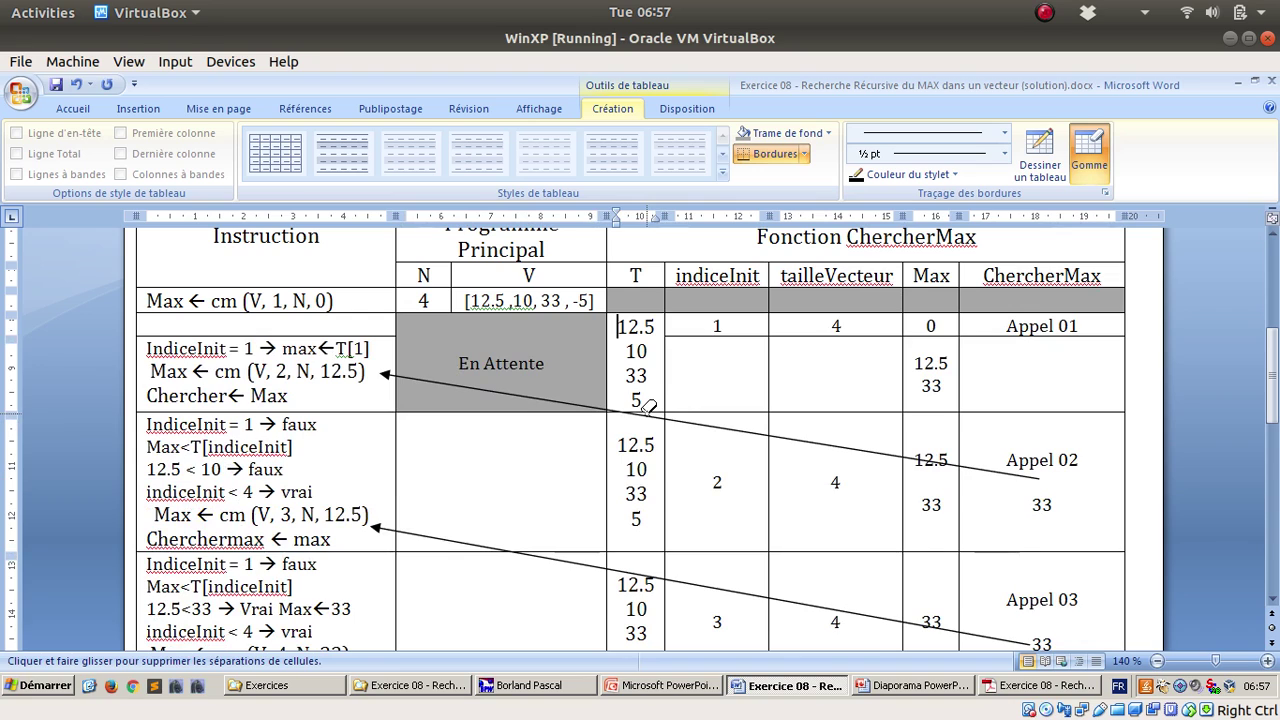
key("ctrl+z")
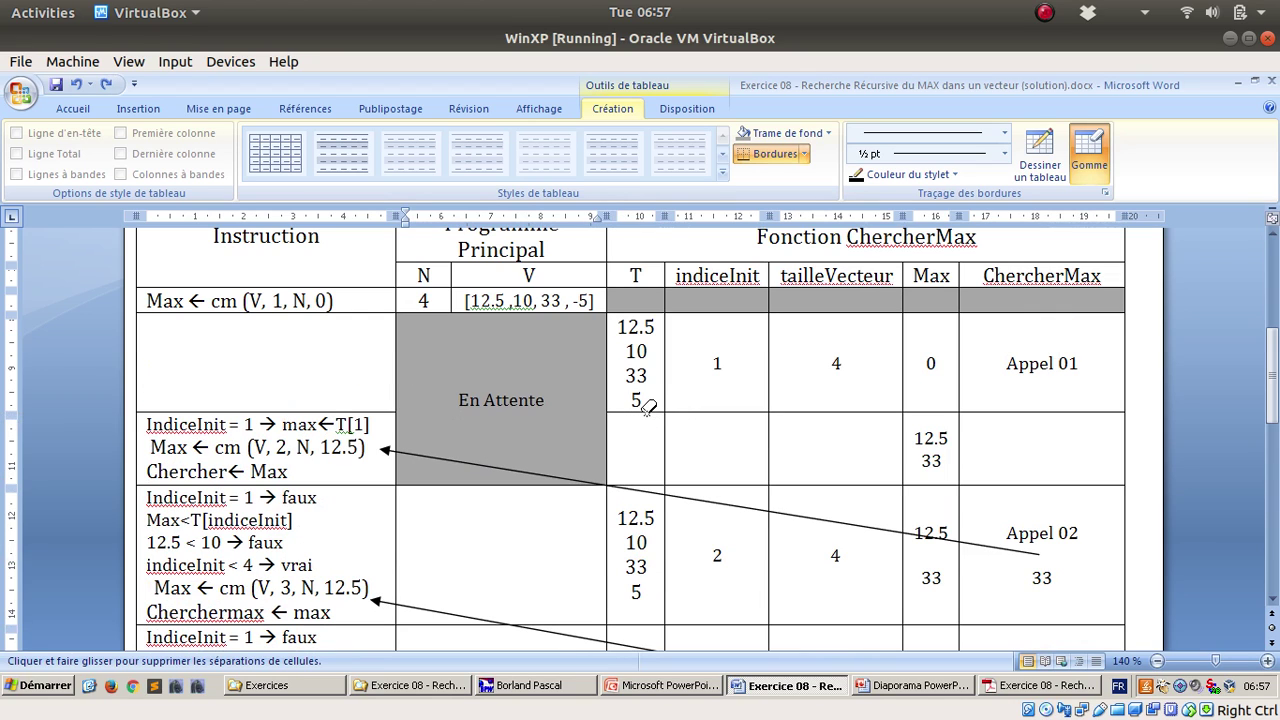
Erase the border below the Appel 01 row in the T, indiceInit, tailleVecteur, Max and ChercherMax columns, merging each cell with the one beneath.
left_click(649, 408)
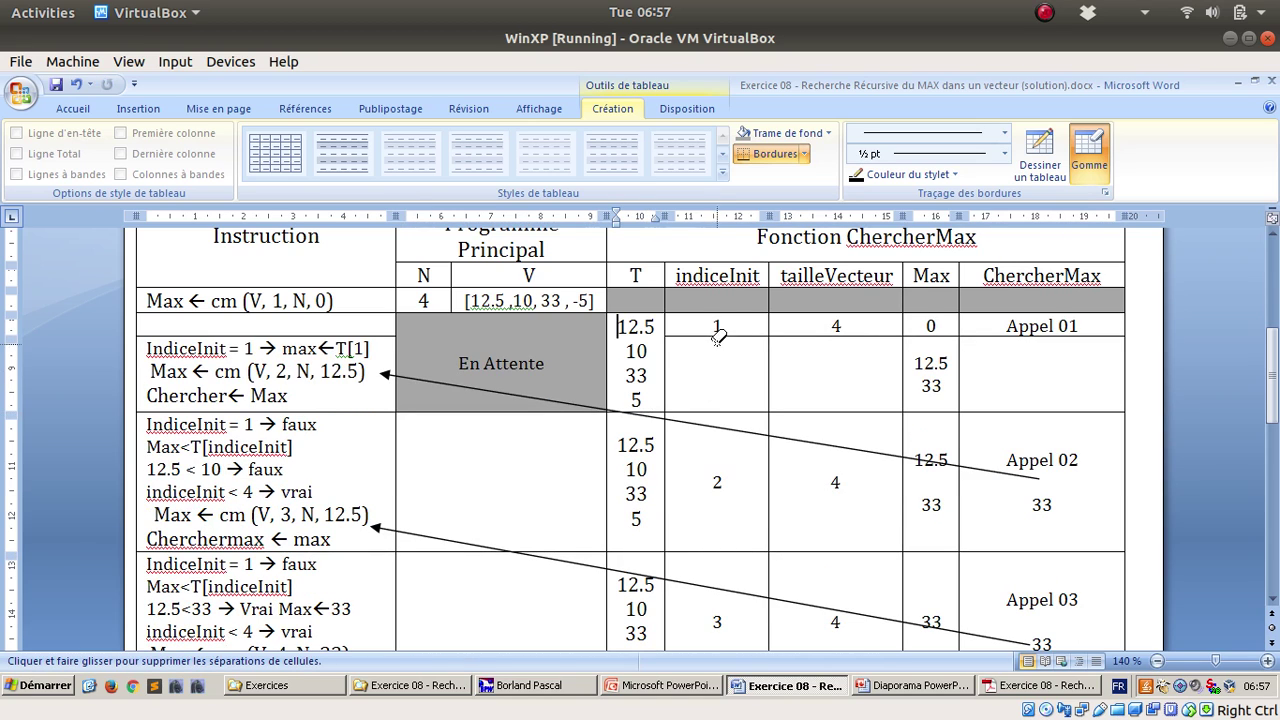
left_click(716, 336)
left_click(829, 337)
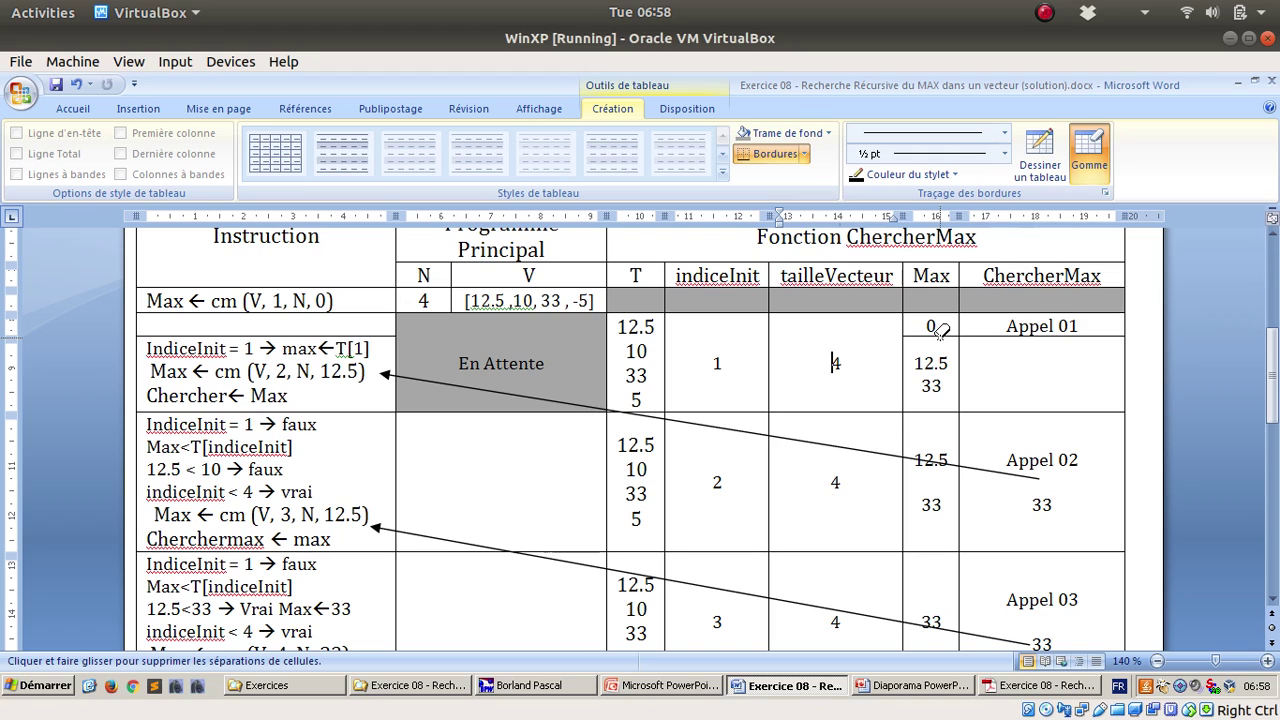
left_click(933, 337)
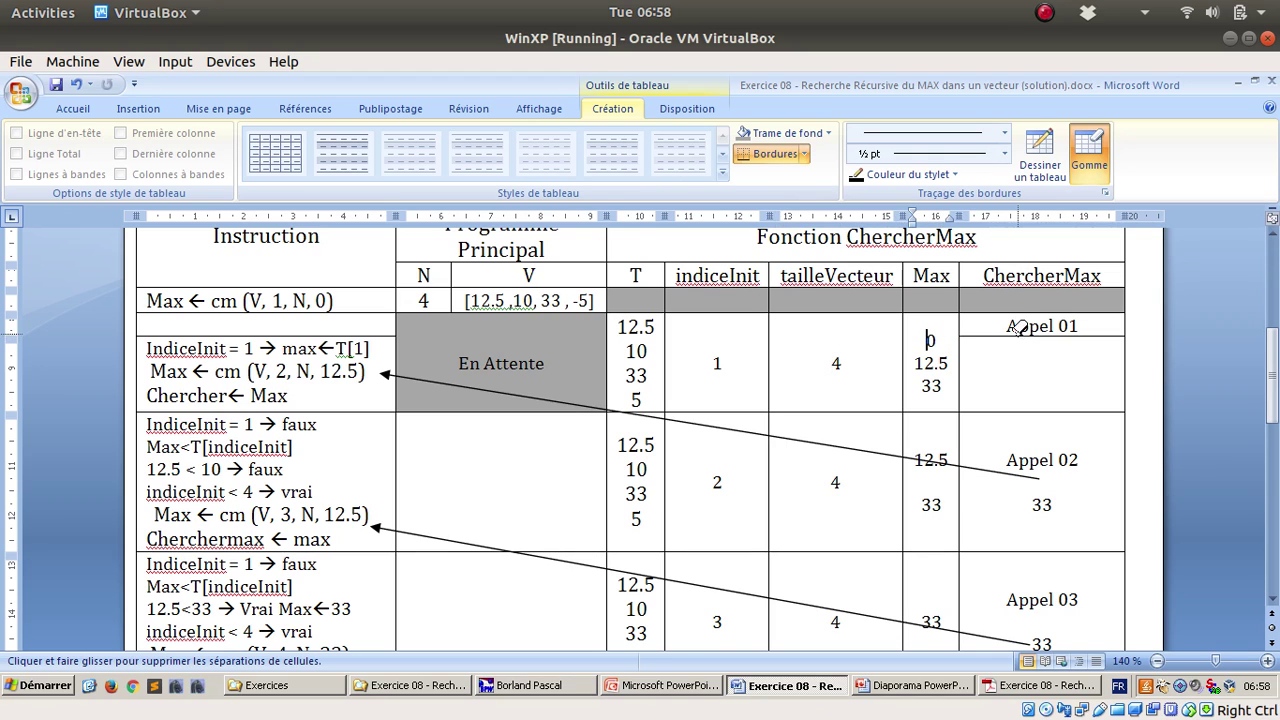
left_click(1014, 337)
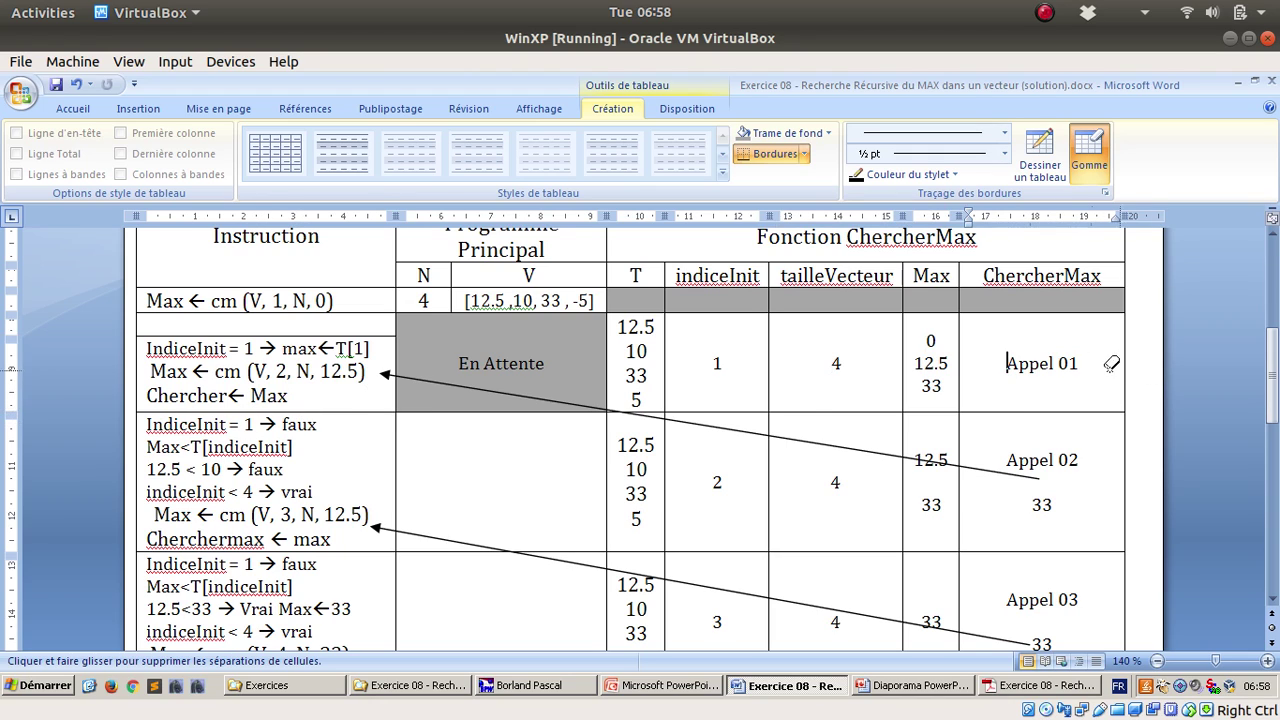
scroll(552, 395, "up", 3)
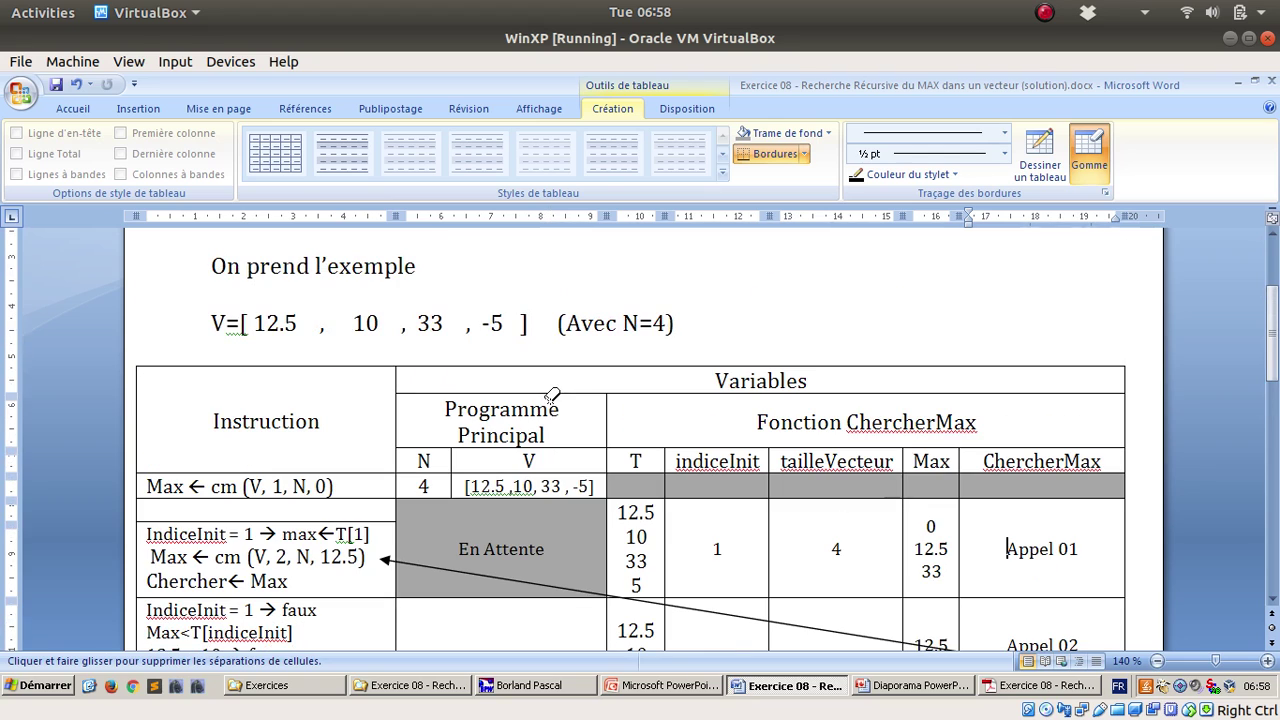
key("Escape")
Enter 33 below "Appel 01" and duplicate the arrow so it runs from that 33 to the call "Max ← cm (V, 1, N, 0)".
left_click(1086, 553)
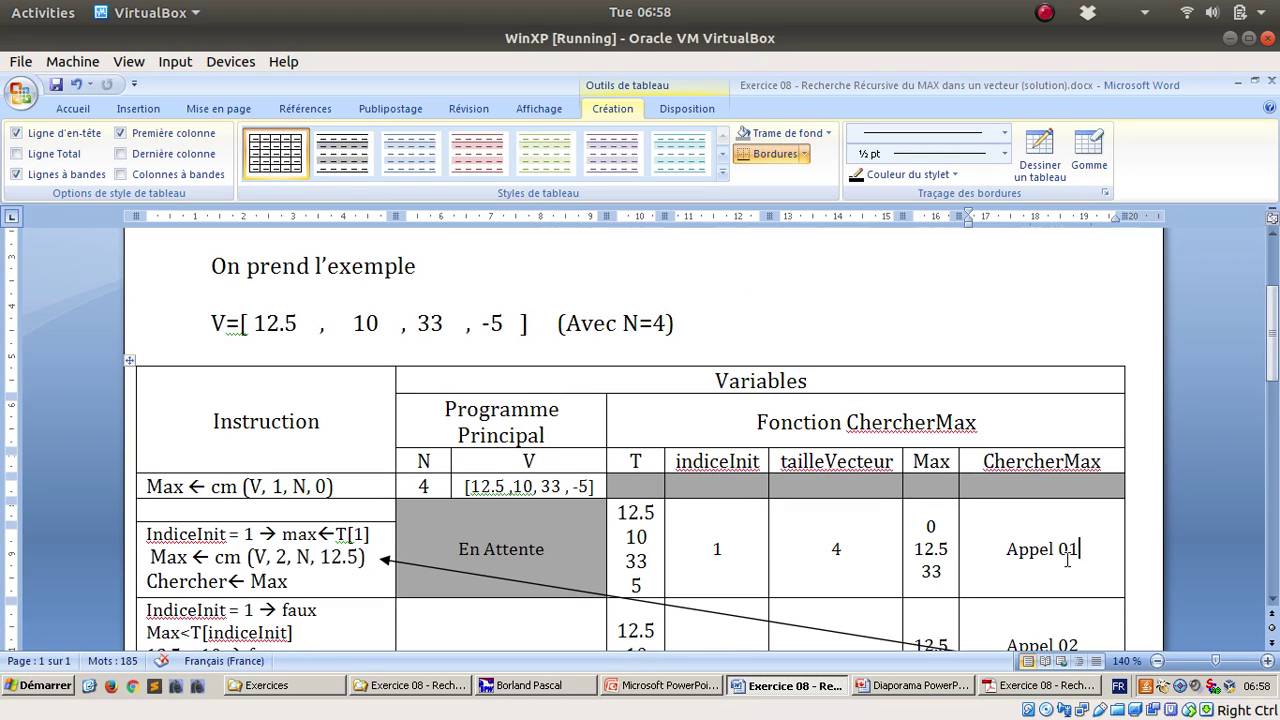
key("Return")
key("Return")
type("33")
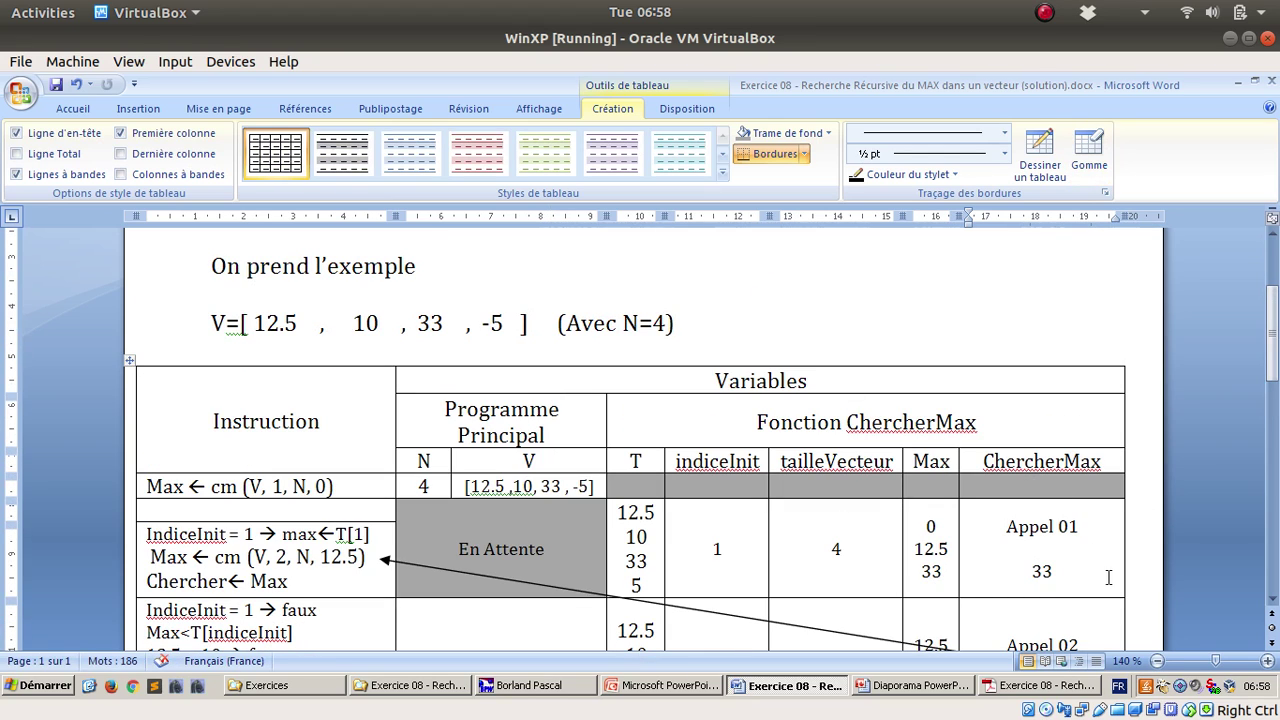
mouse_move(757, 617)
left_mouse_down()
mouse_move(735, 525)
mouse_move(750, 533)
left_mouse_up()
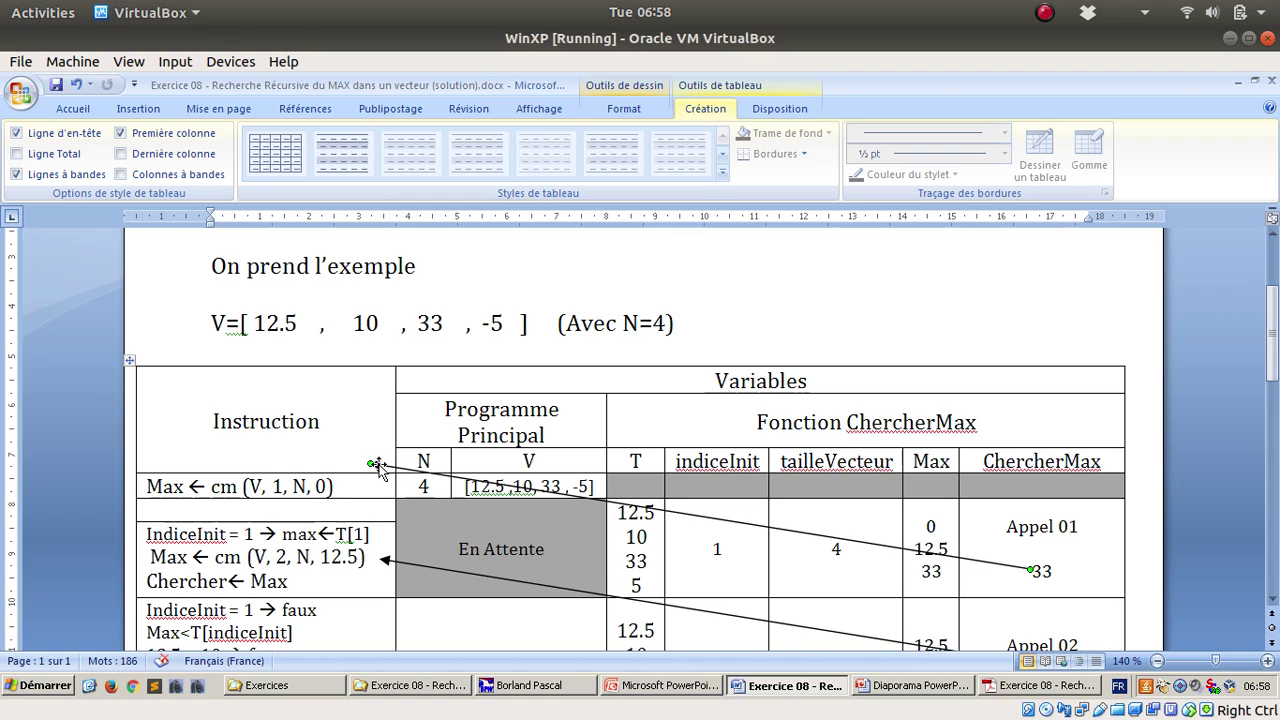
left_click(597, 486)
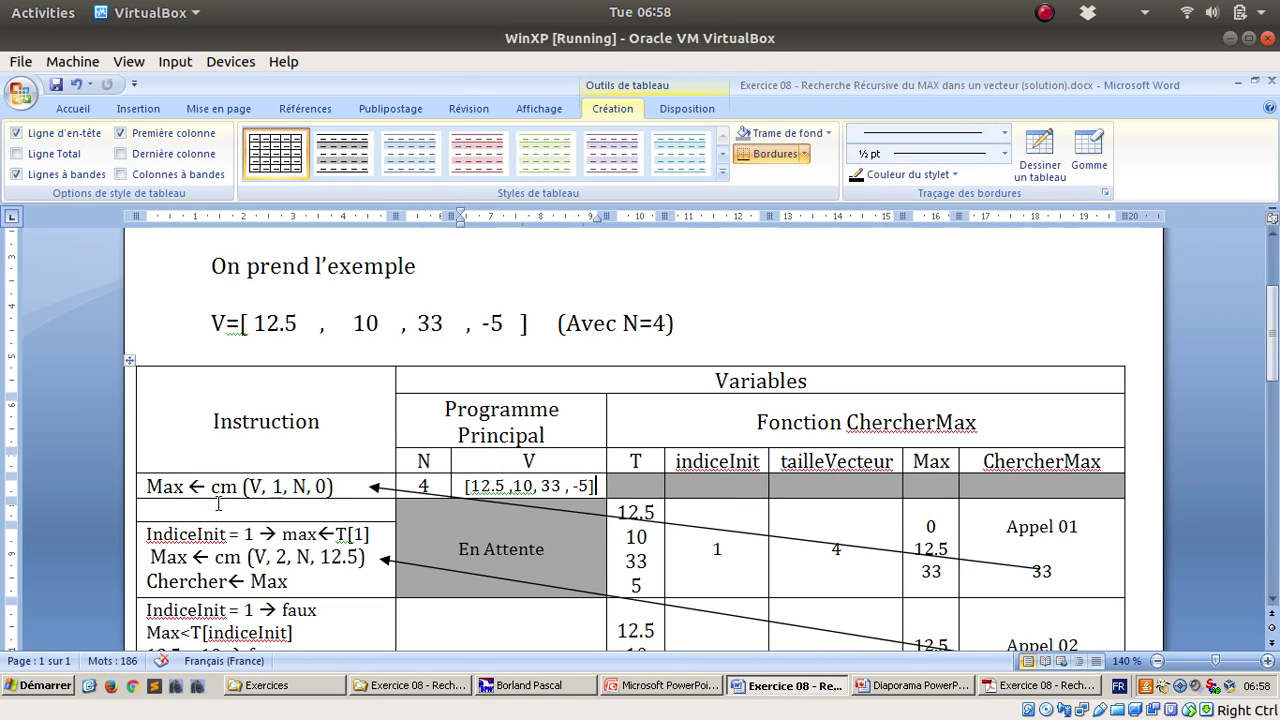
Review the completed trace table from the initial call "Max ← cm (V, 1, N, 0)" down to Appel 04.
double_click(172, 486)
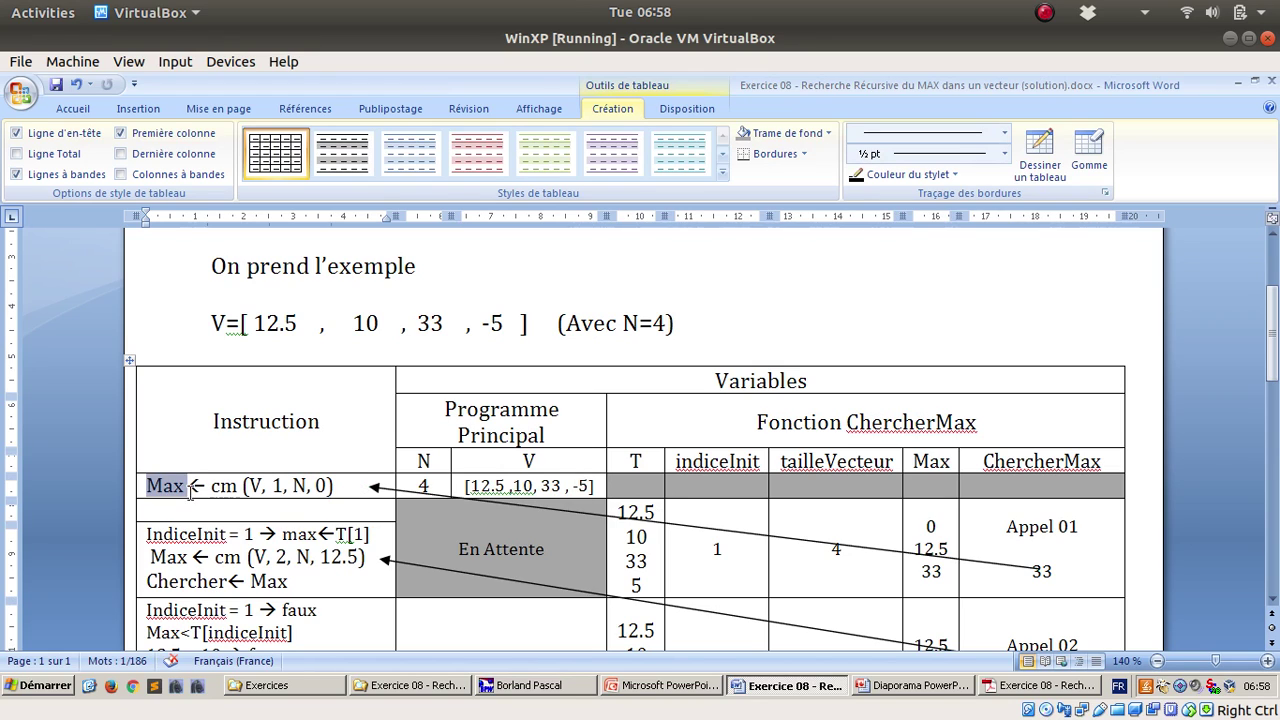
left_click(340, 487)
scroll(672, 507, "down", 7)
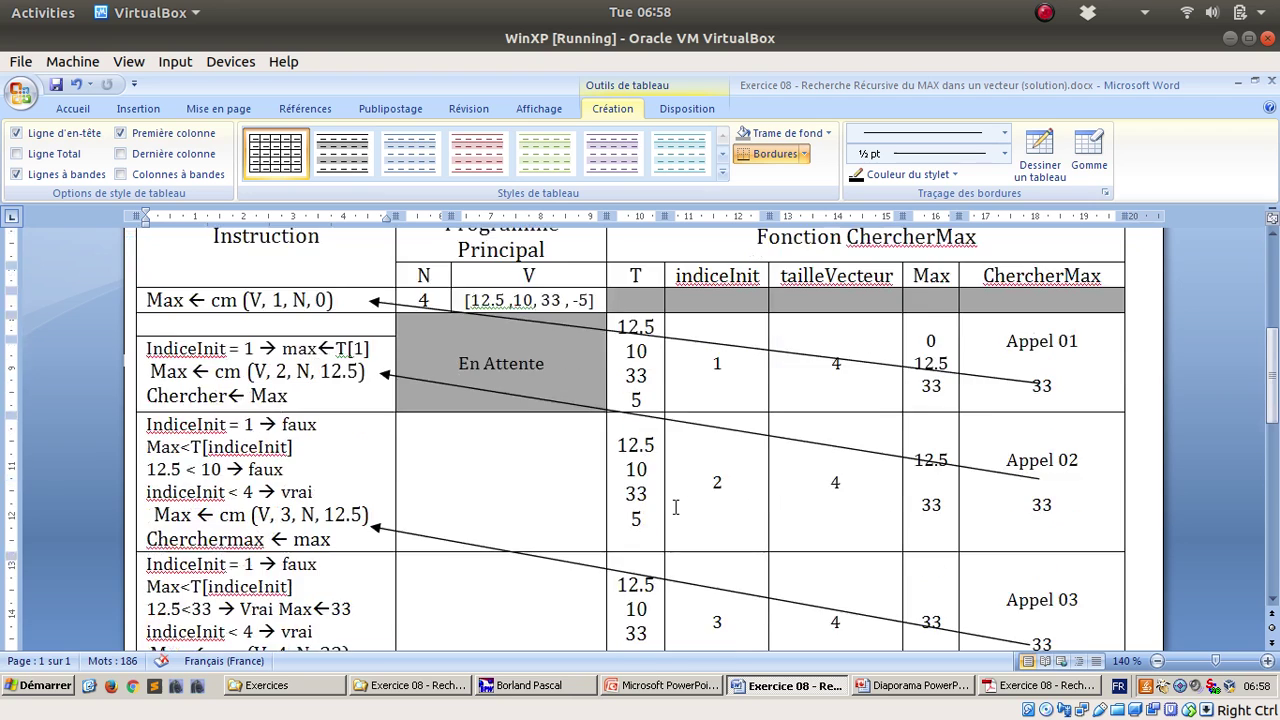
scroll(670, 507, "up", 5)
scroll(661, 547, "down", 1)
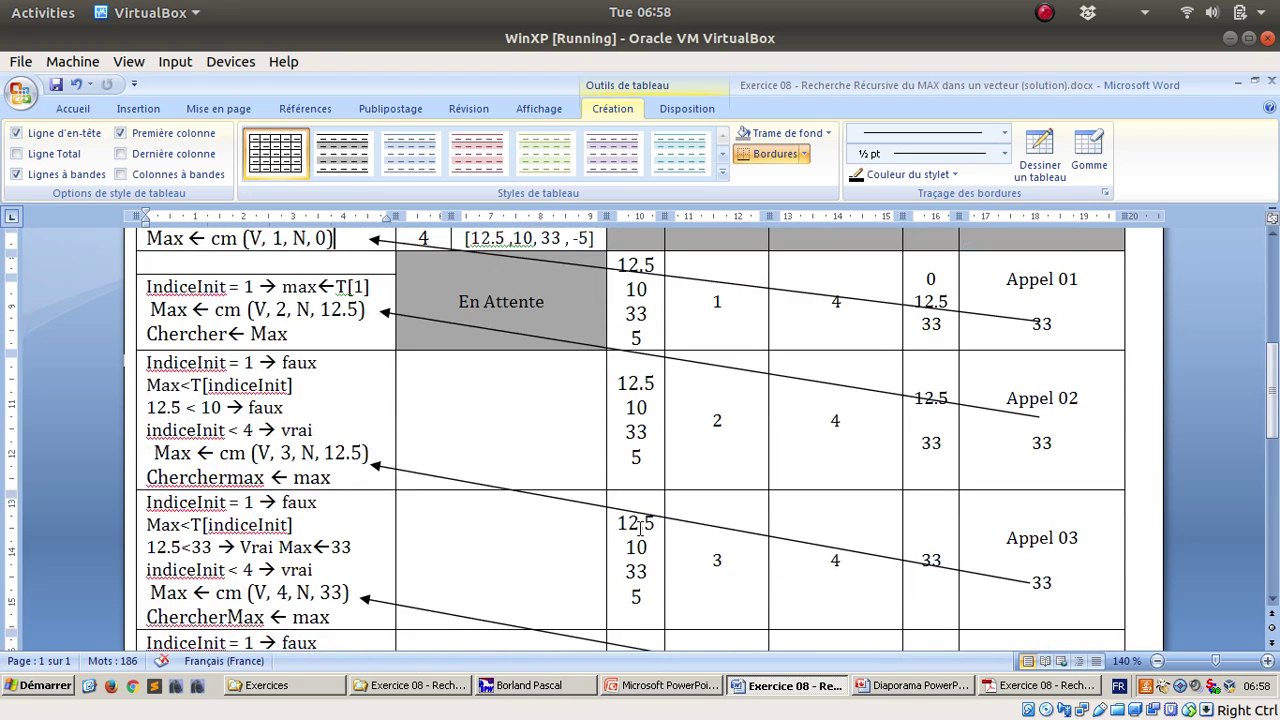
scroll(650, 540, "up", 4)
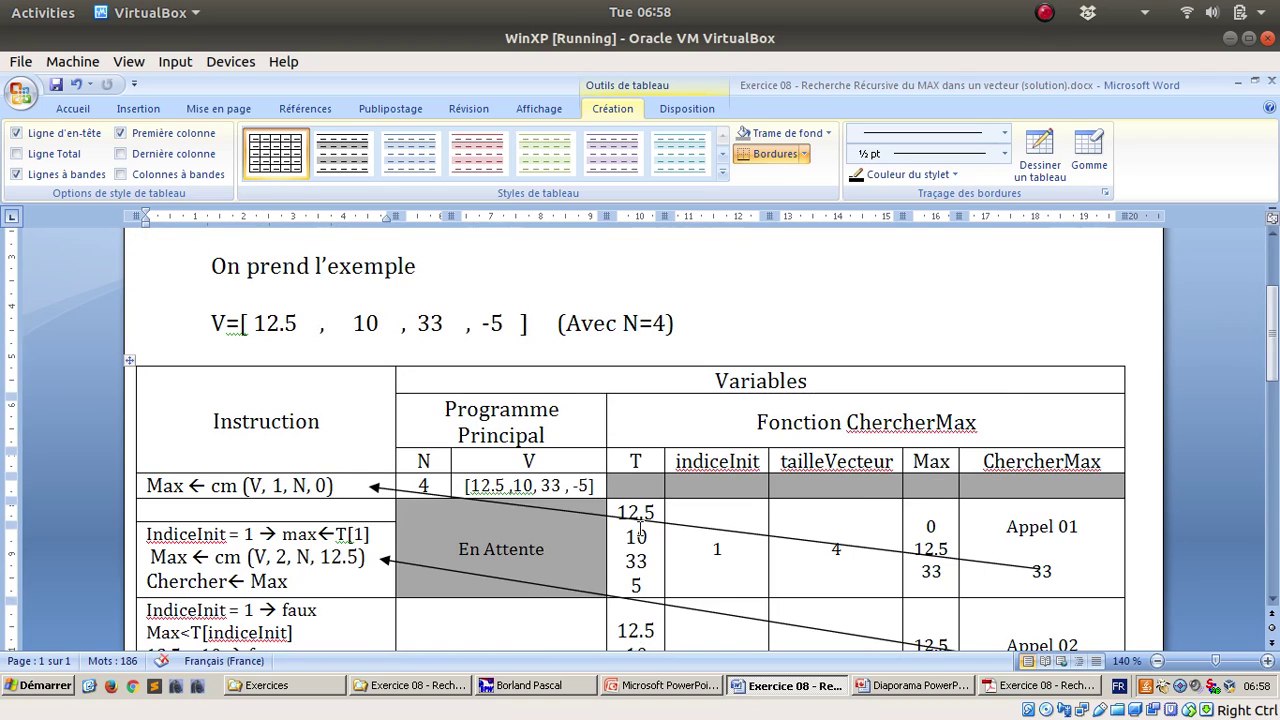
scroll(640, 528, "down", 2)
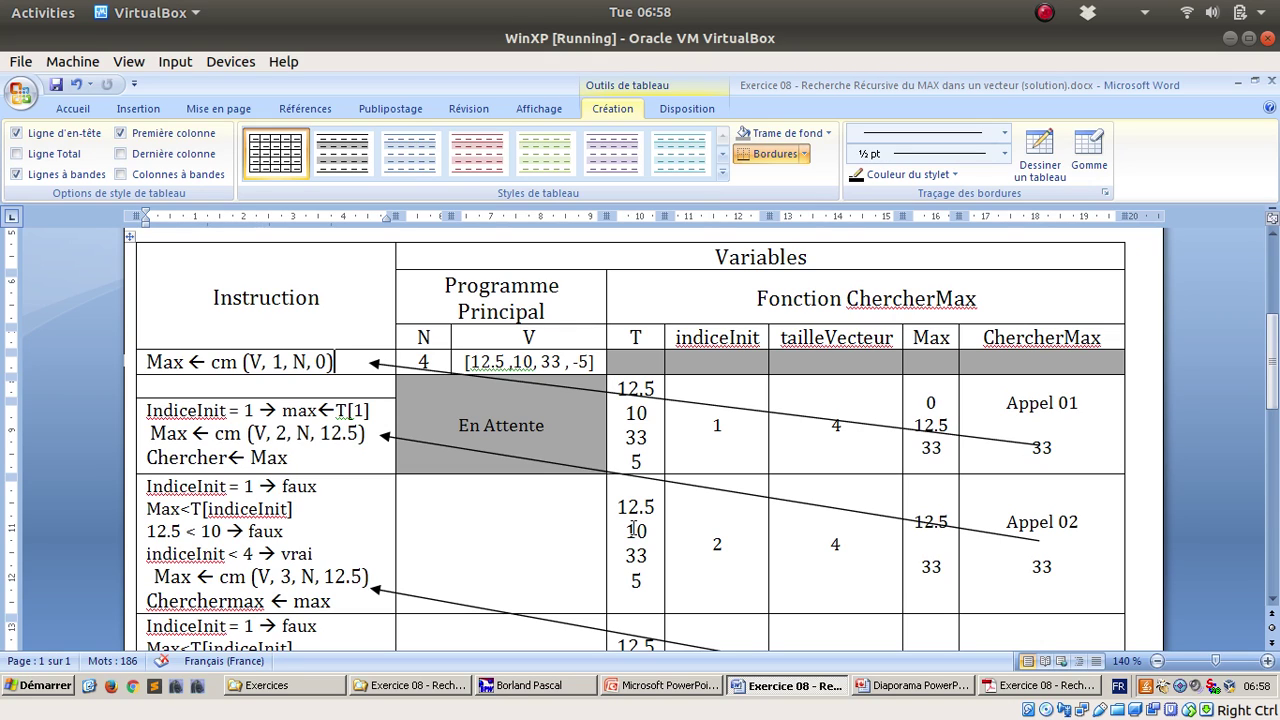
scroll(633, 530, "down", 1)
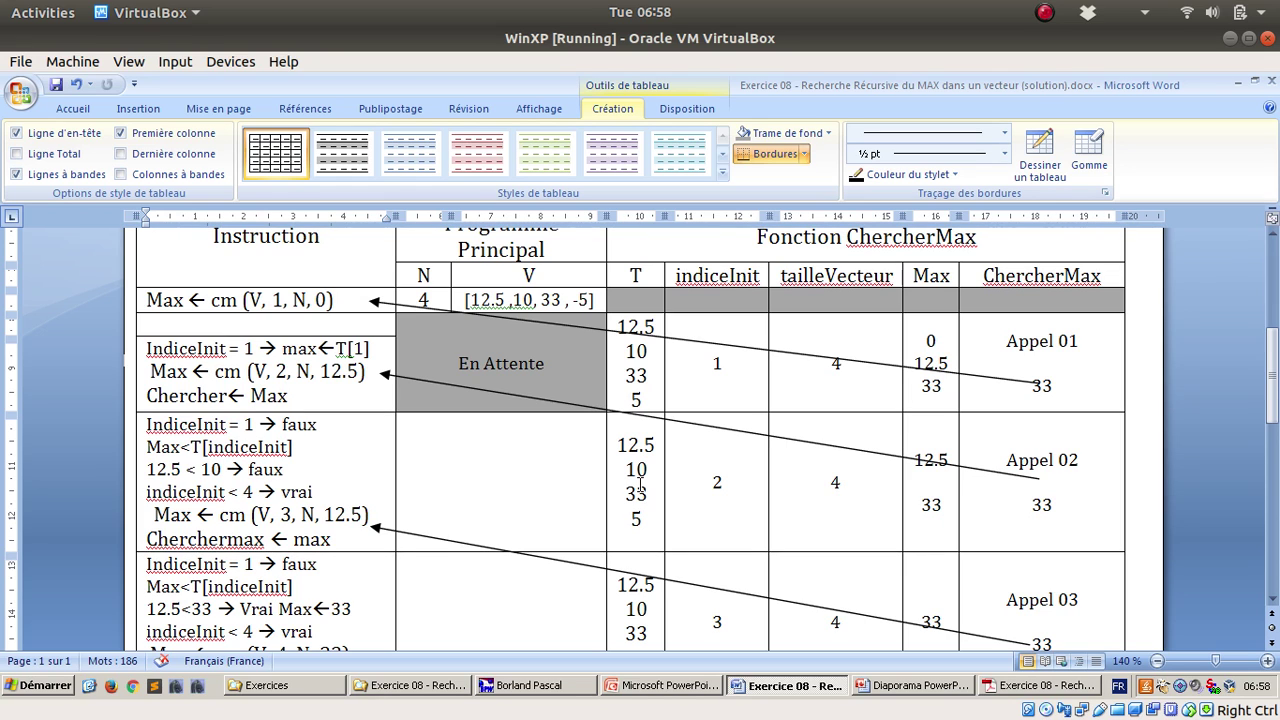
scroll(638, 480, "down", 6)
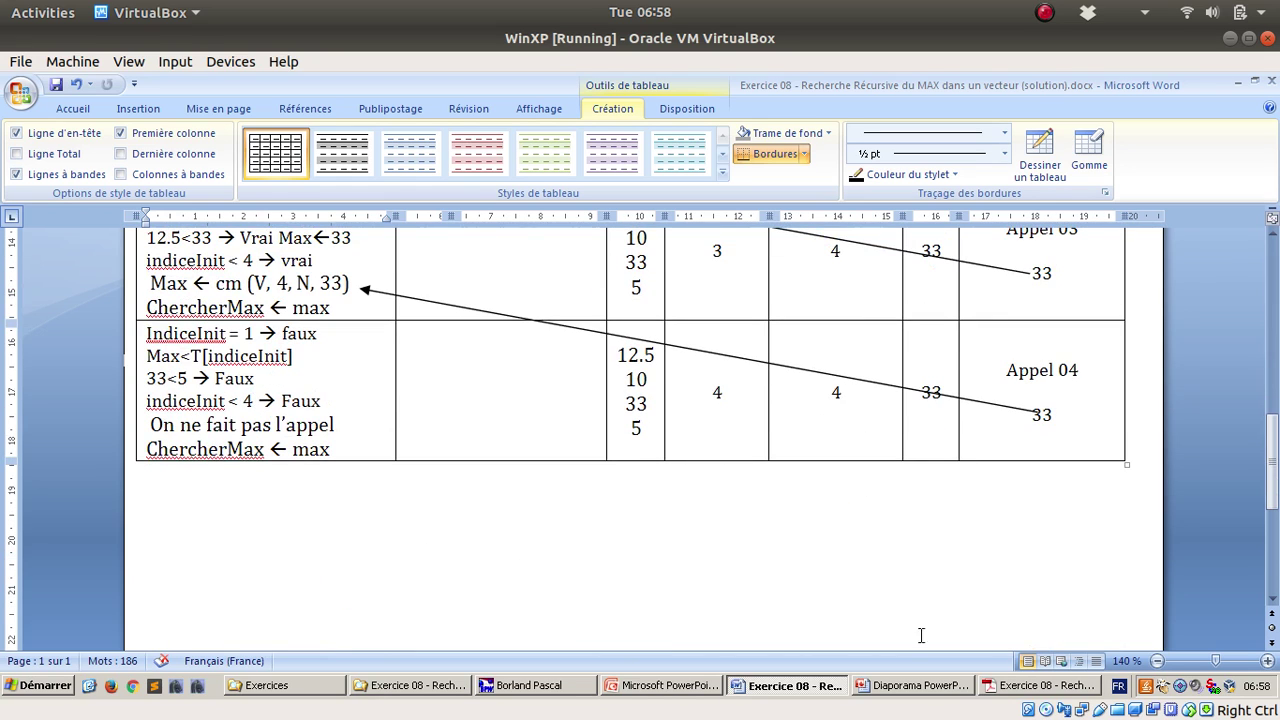
Switch to the PowerPoint slideshow and advance to the "Analyse et Réflexion" slide.
left_click(908, 690)
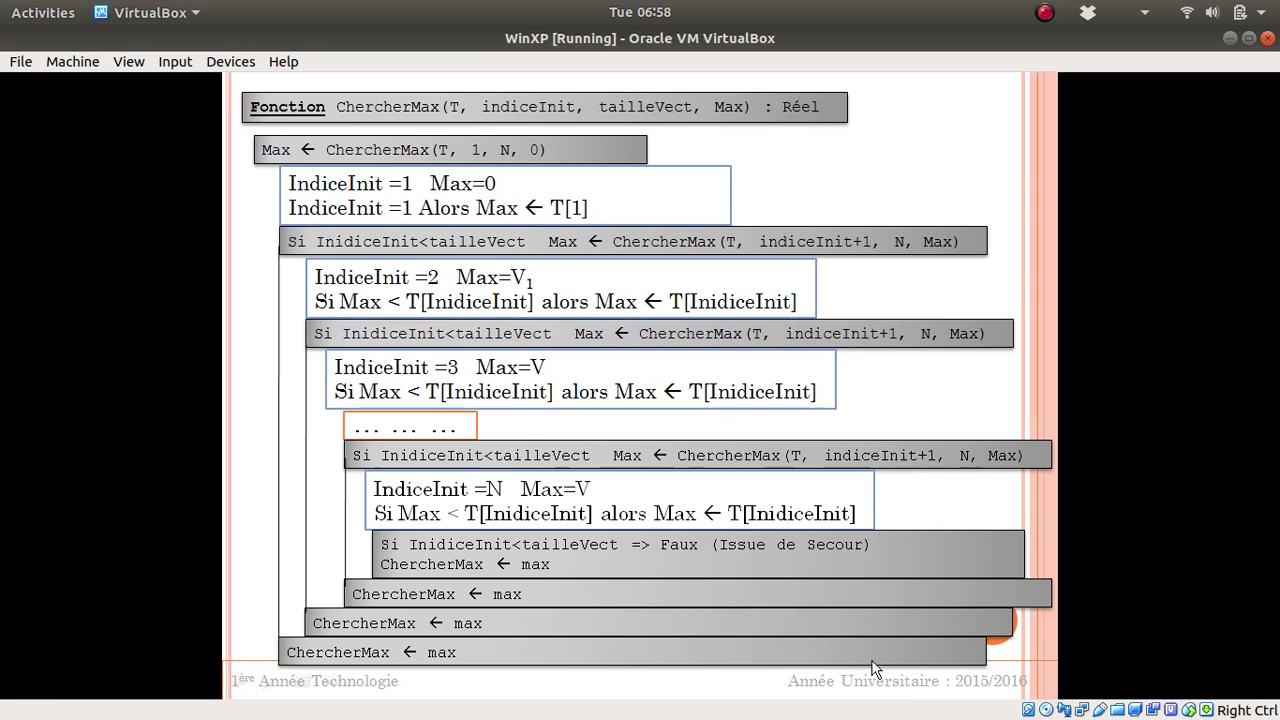
left_click(662, 633)
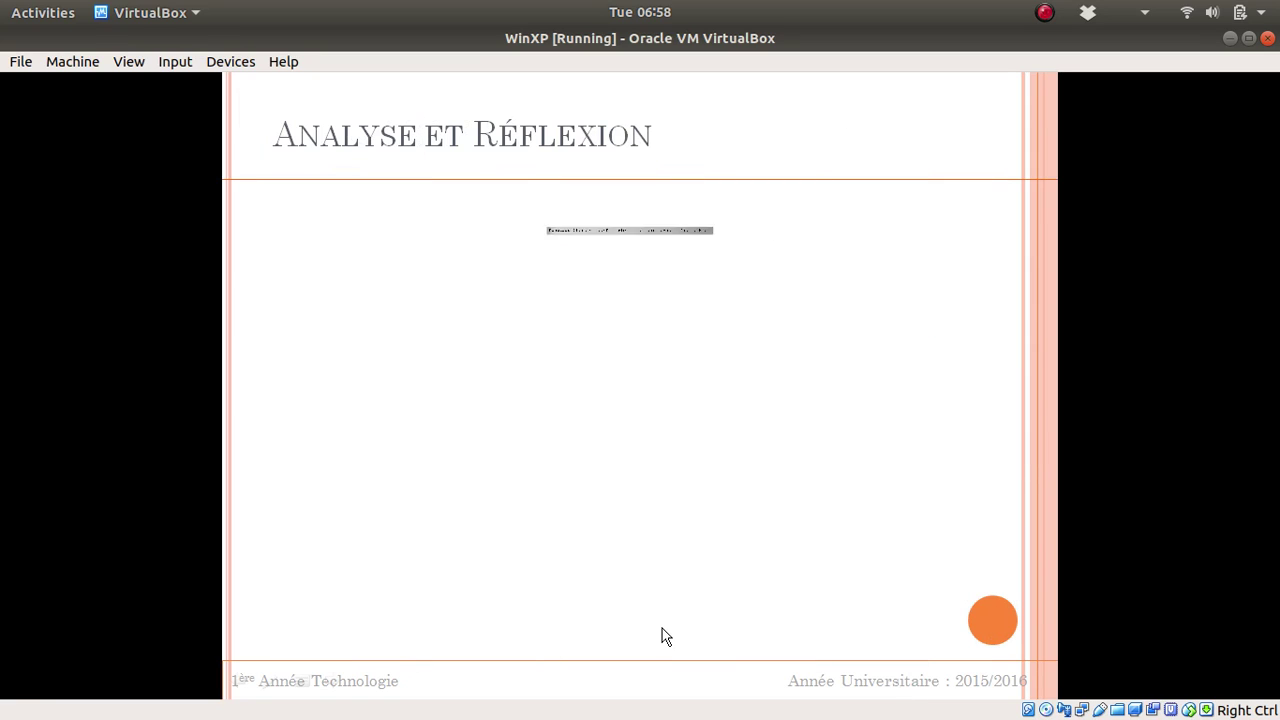